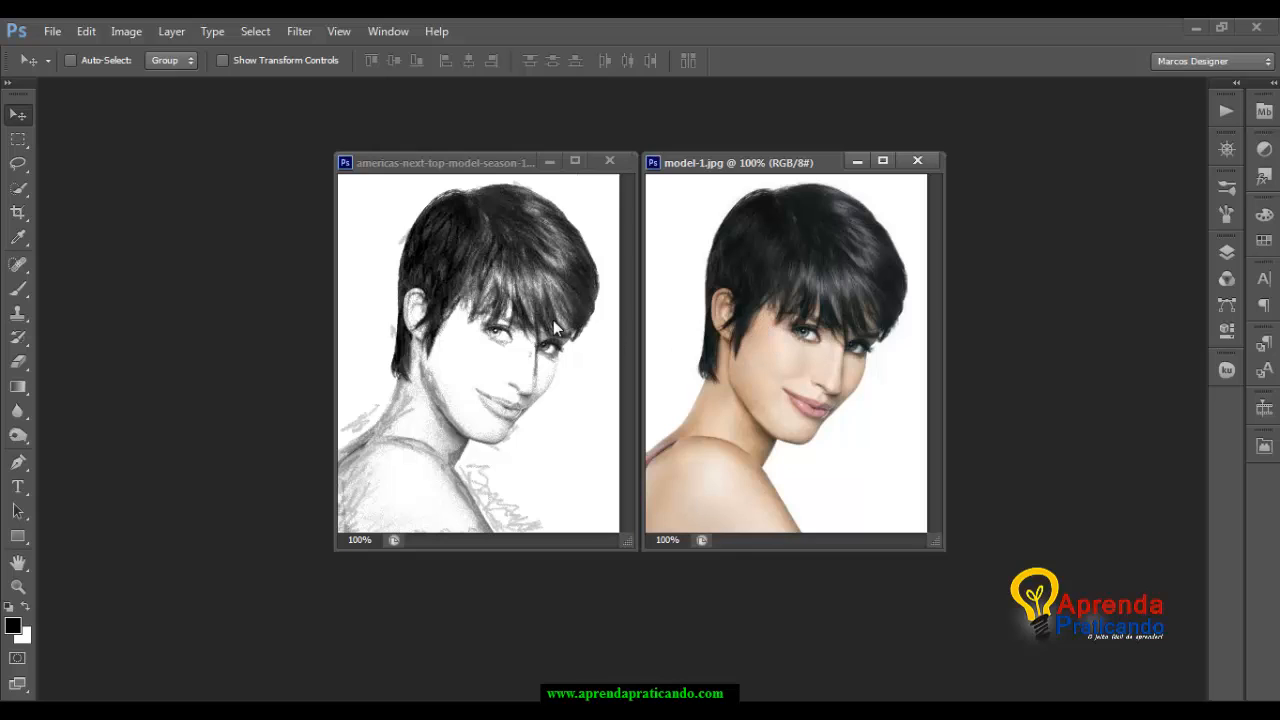
Step: Show the layer stack and duplicate the Background layer within the model-1.jpg document
click(545, 378)
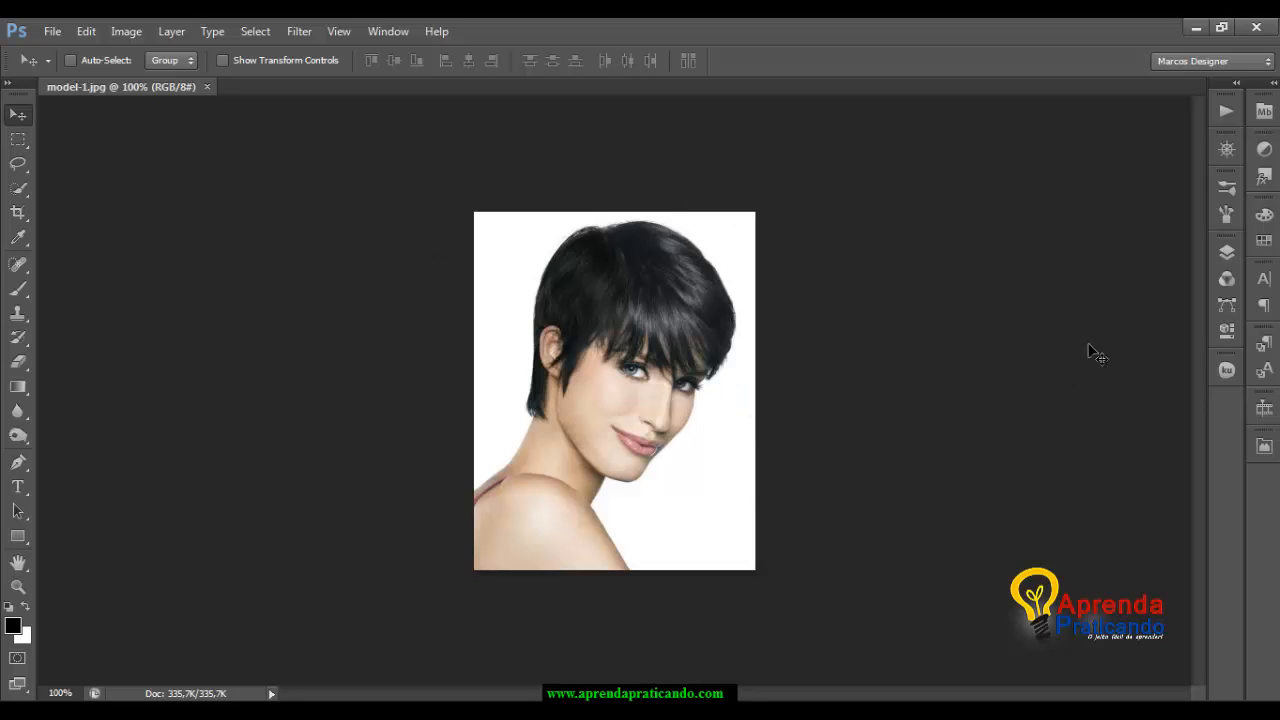
click(1227, 253)
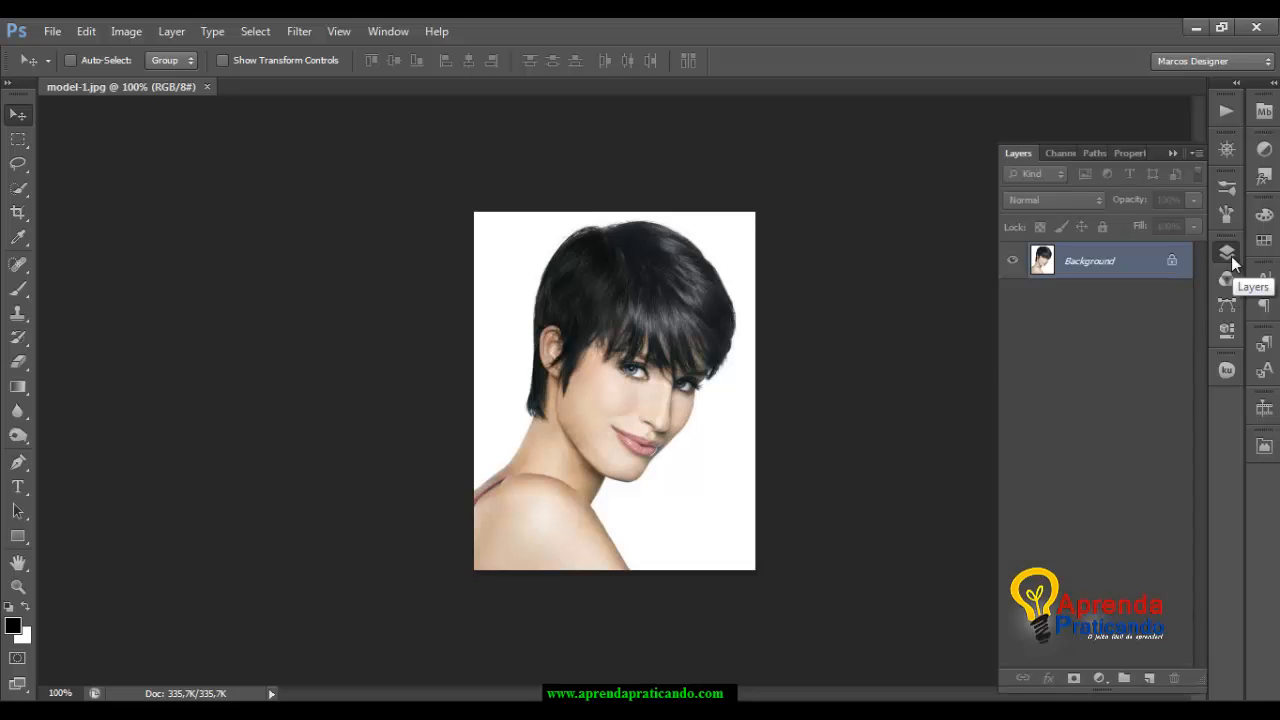
right_click(1096, 268)
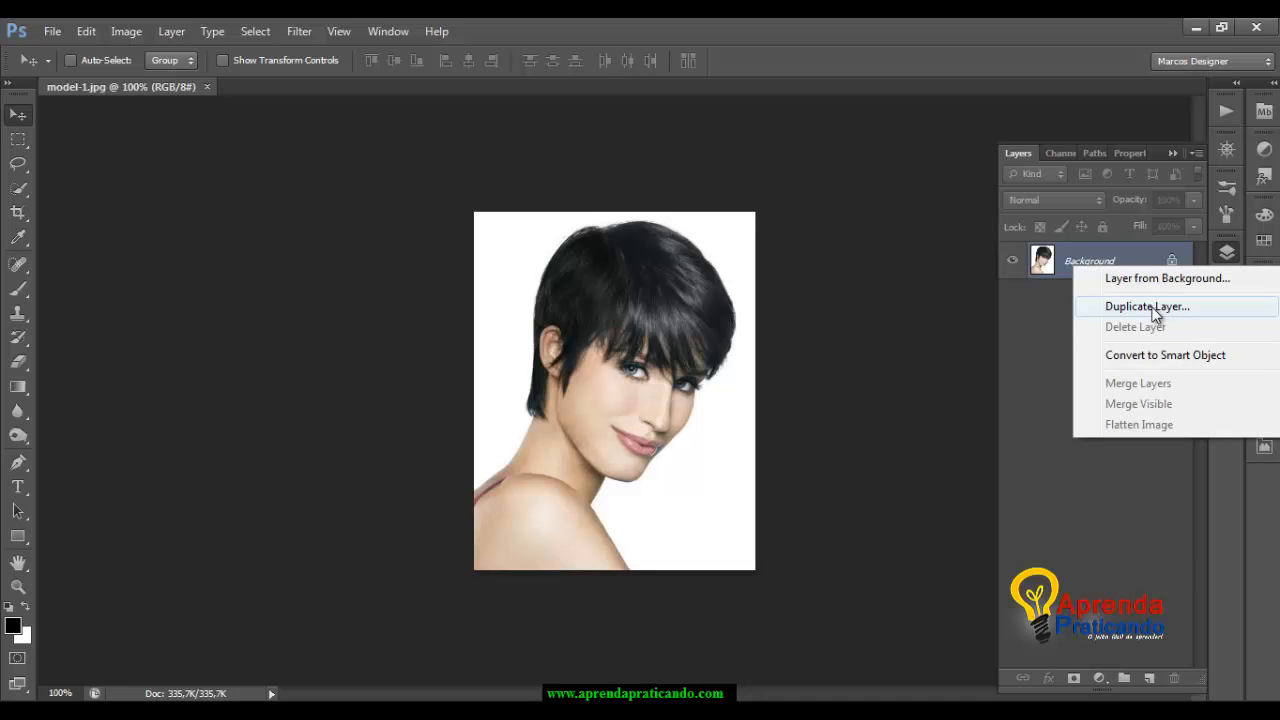
click(171, 36)
click(171, 36)
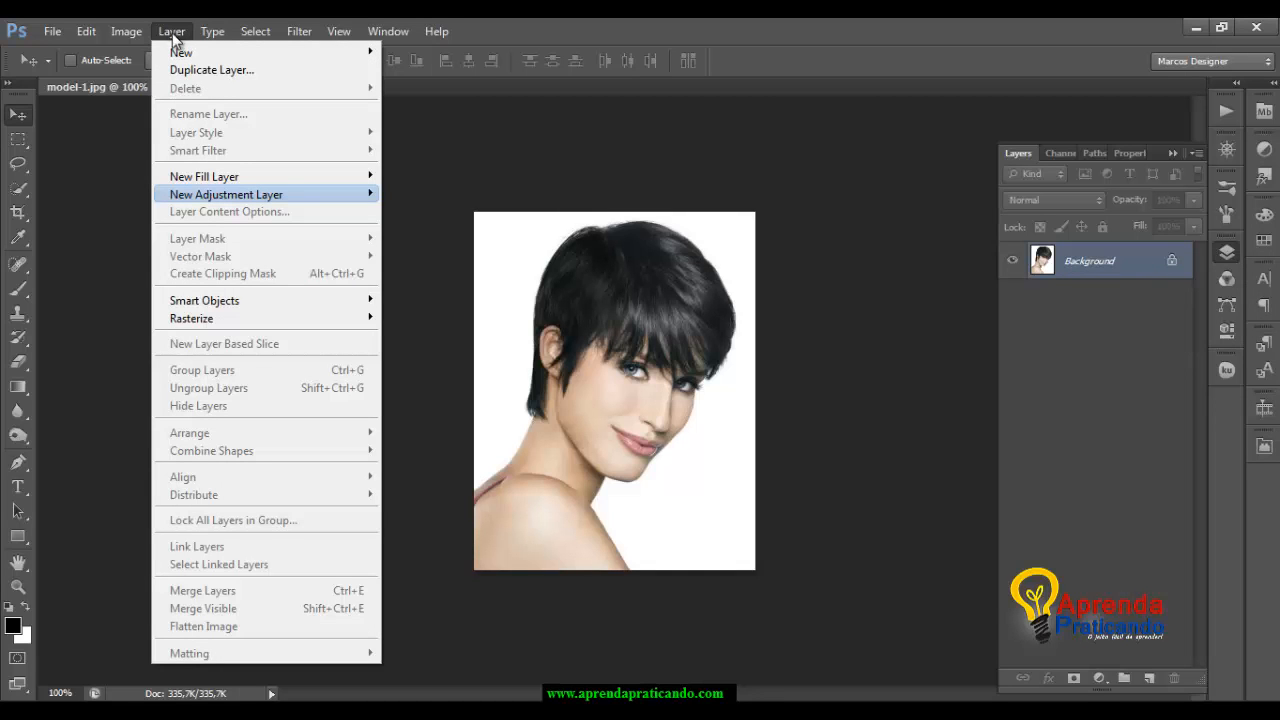
click(212, 71)
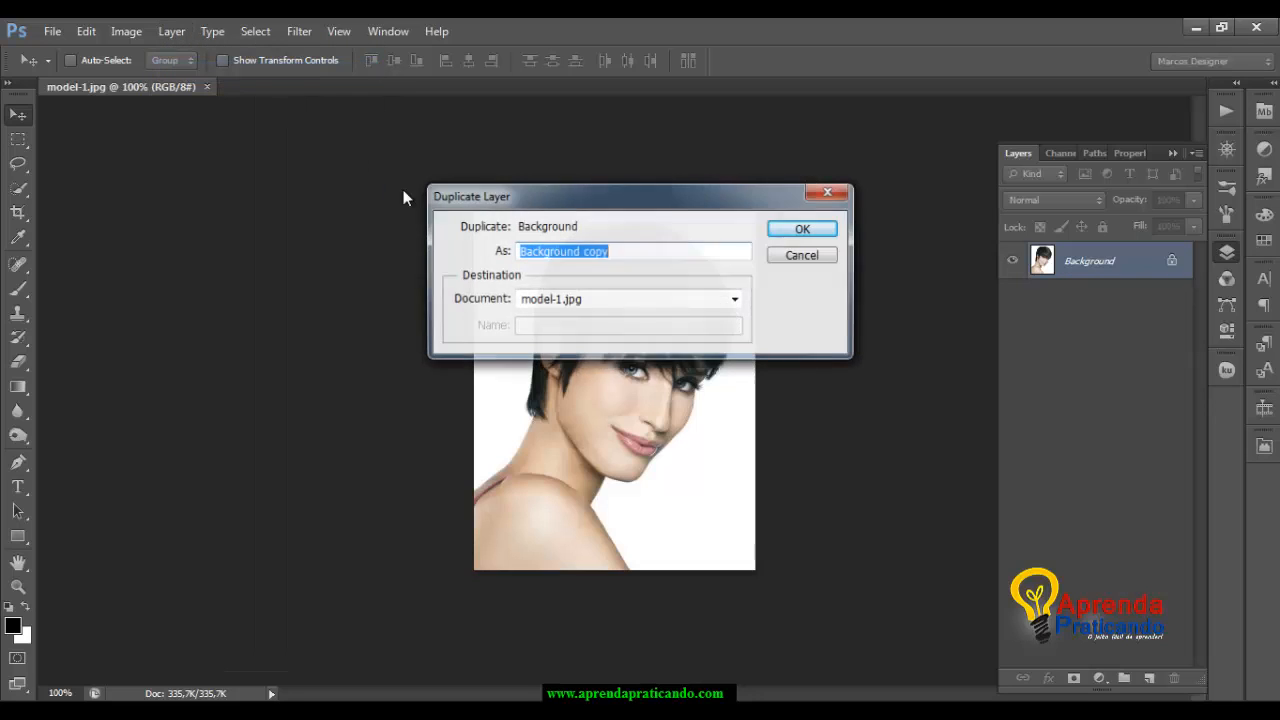
click(805, 229)
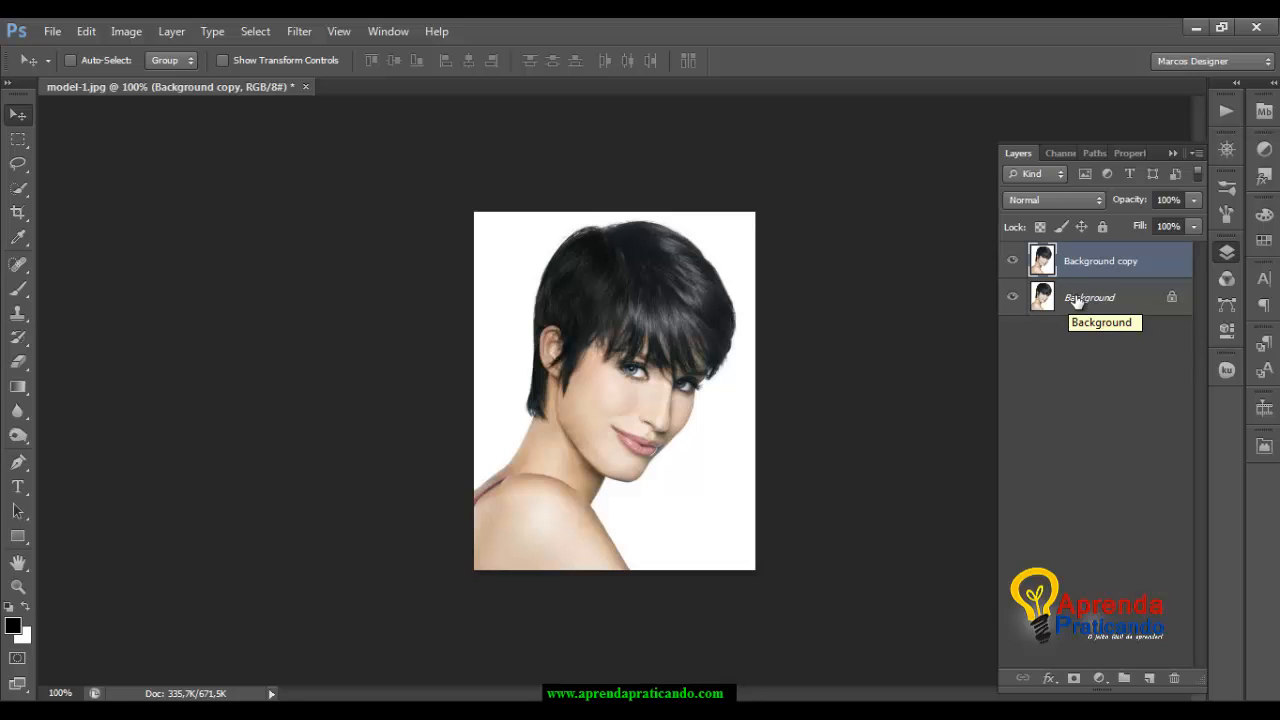
Step: Hide the original Background layer and desaturate the copied layer above it
click(1077, 302)
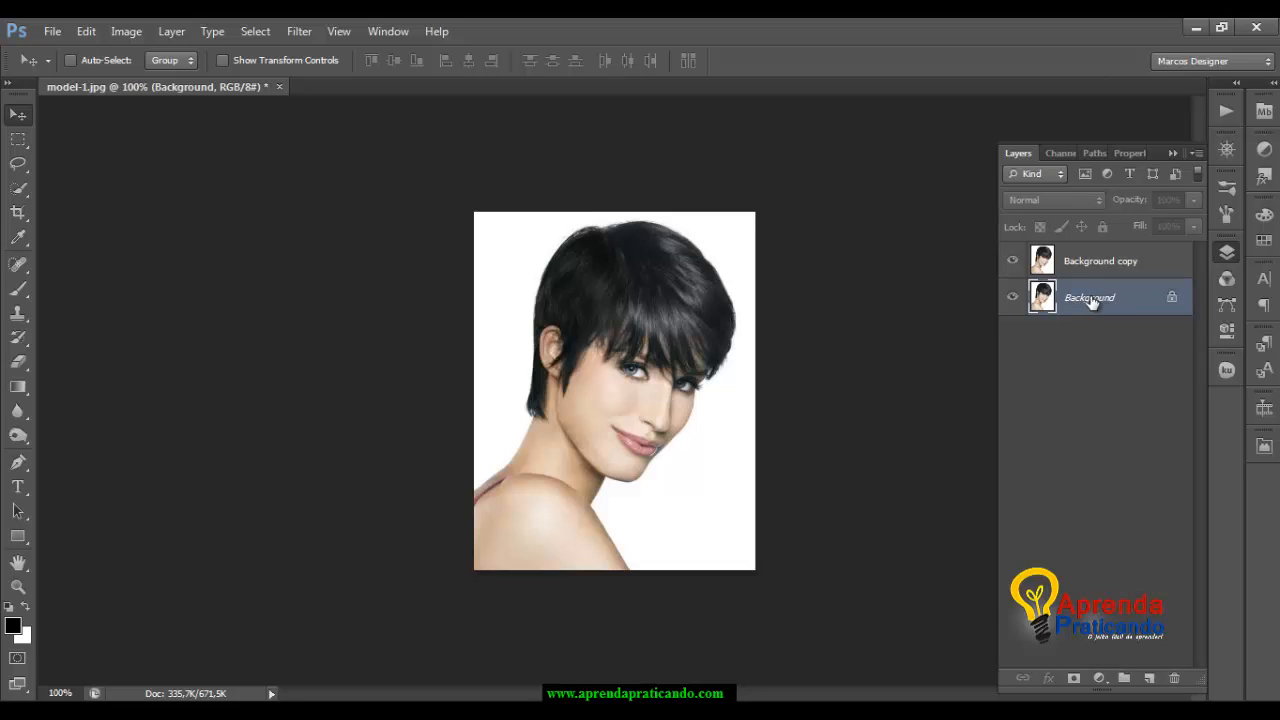
click(1012, 299)
click(1090, 267)
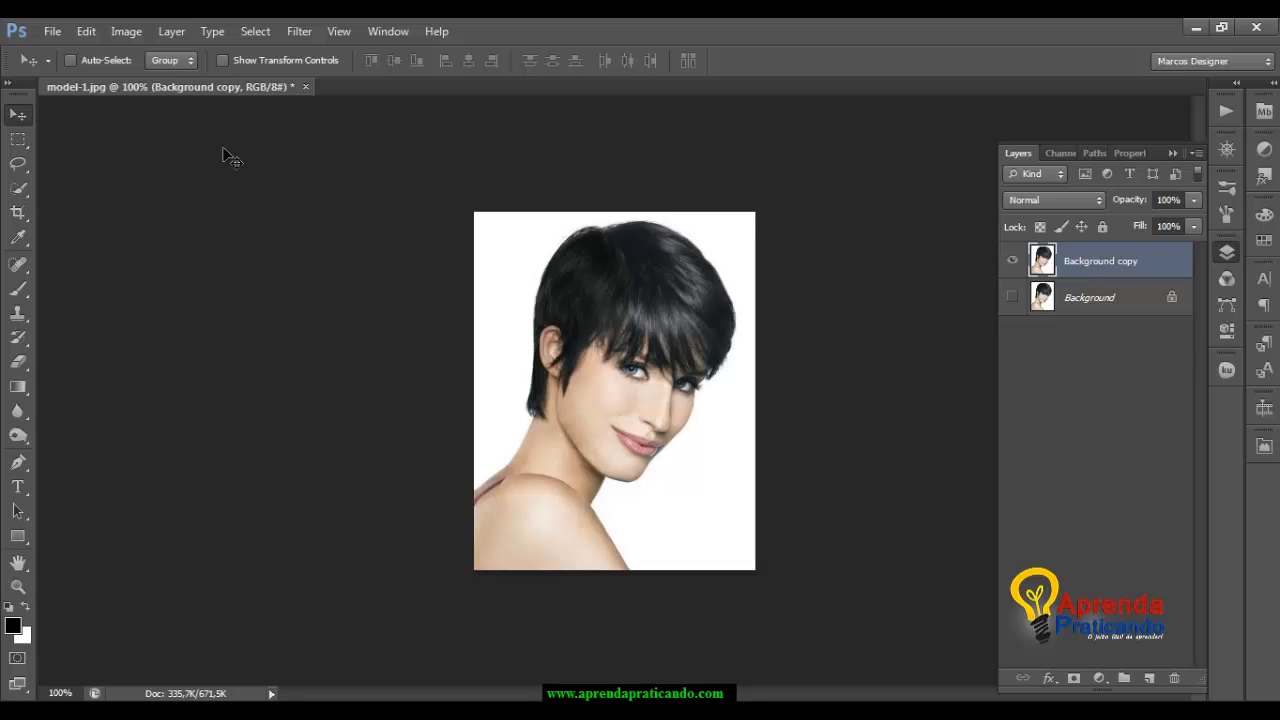
click(123, 31)
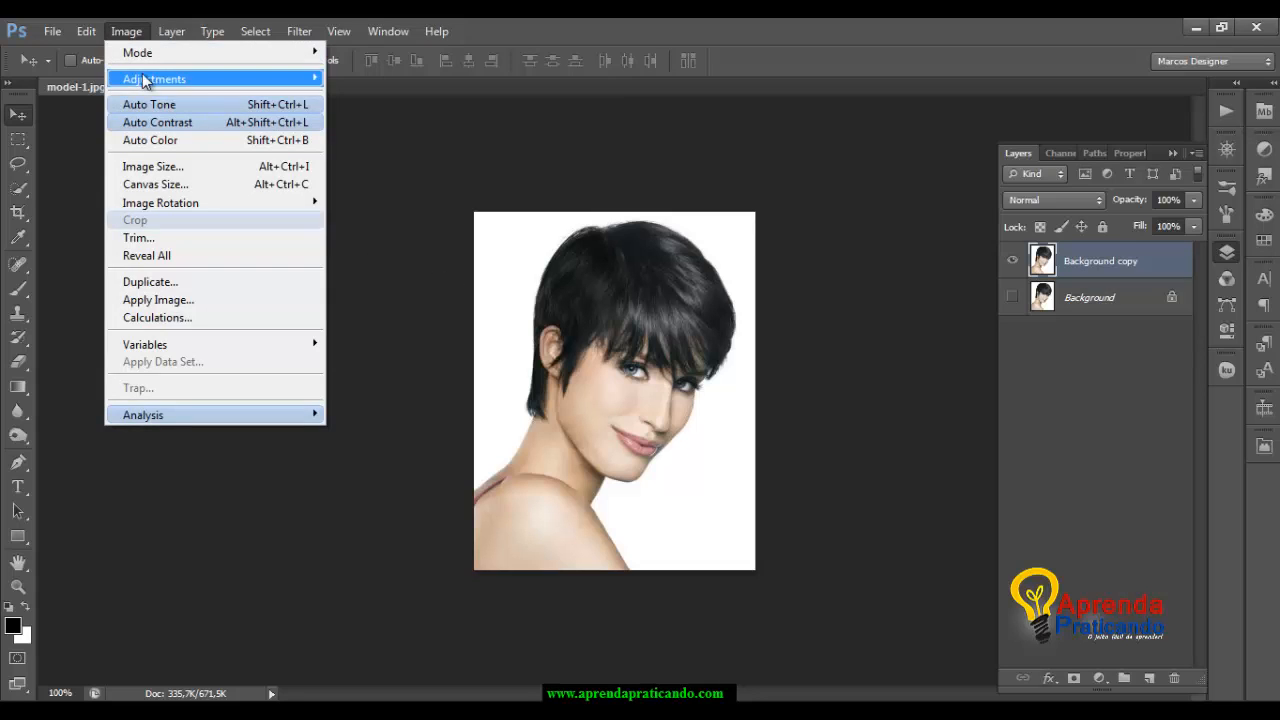
mouse_move(255, 80)
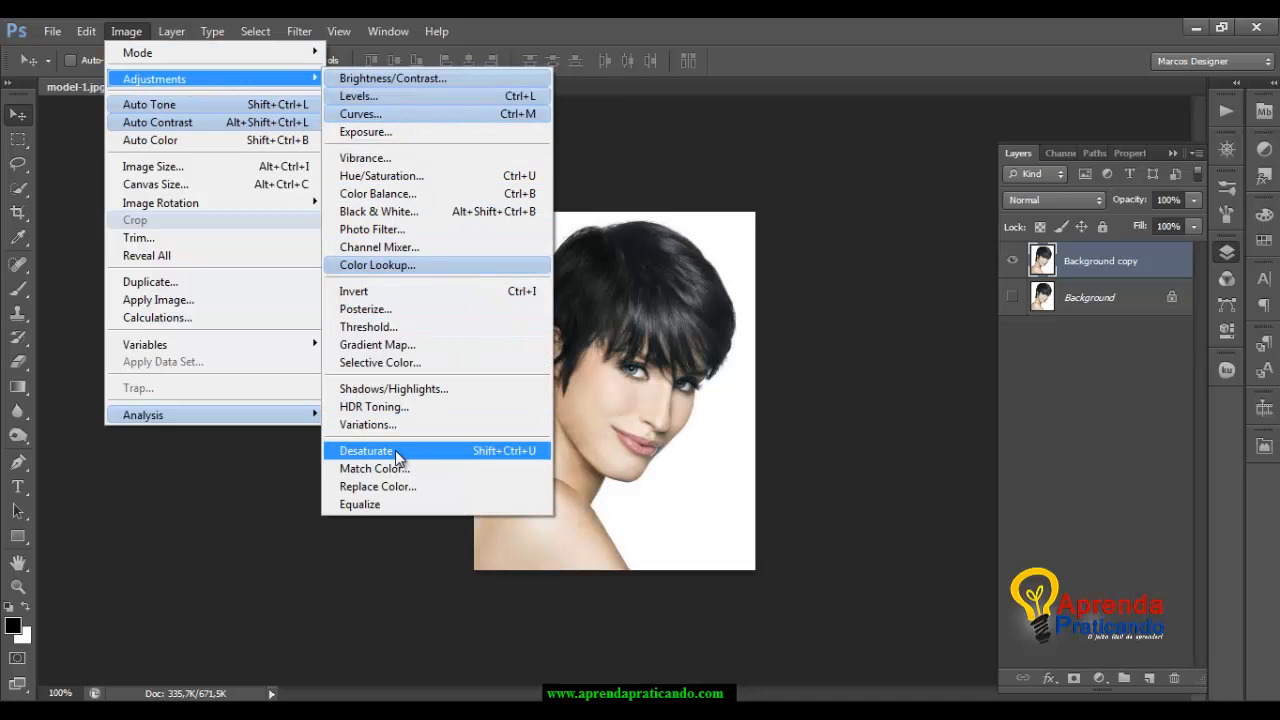
click(478, 455)
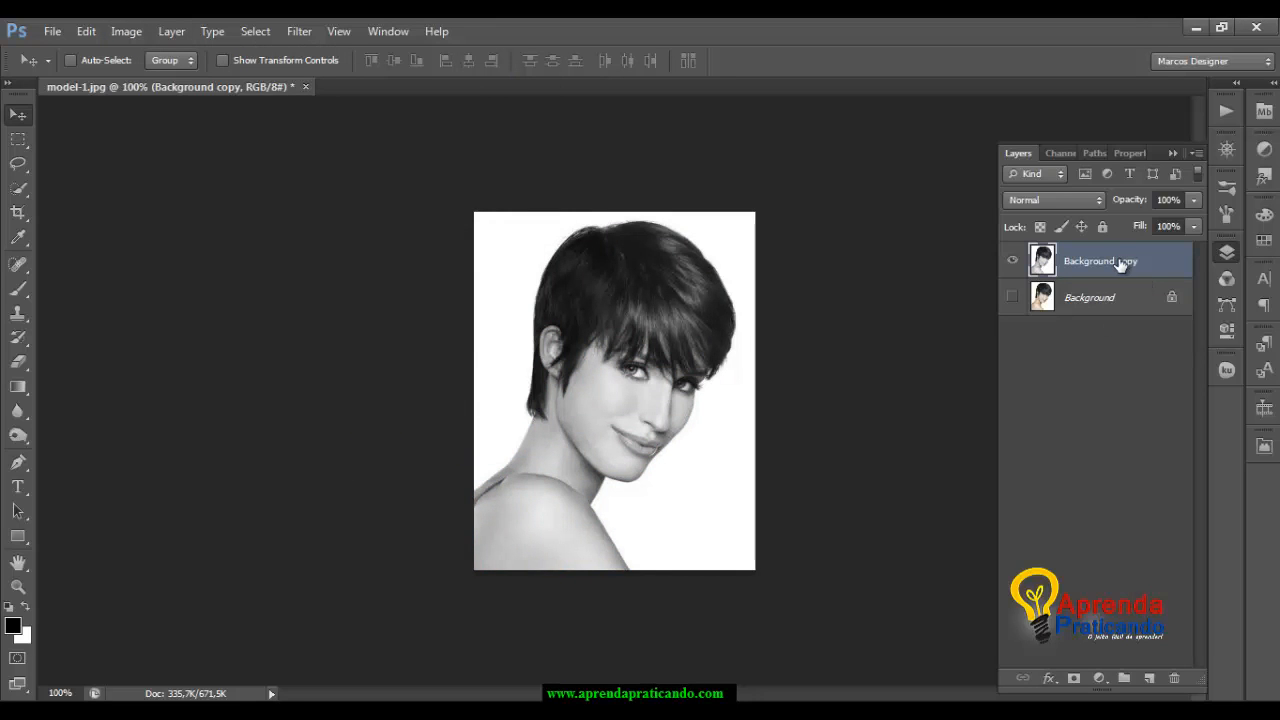
Step: Duplicate the desaturated layer and set the duplicate's blend mode to Color Dodge
key(ctrl+j)
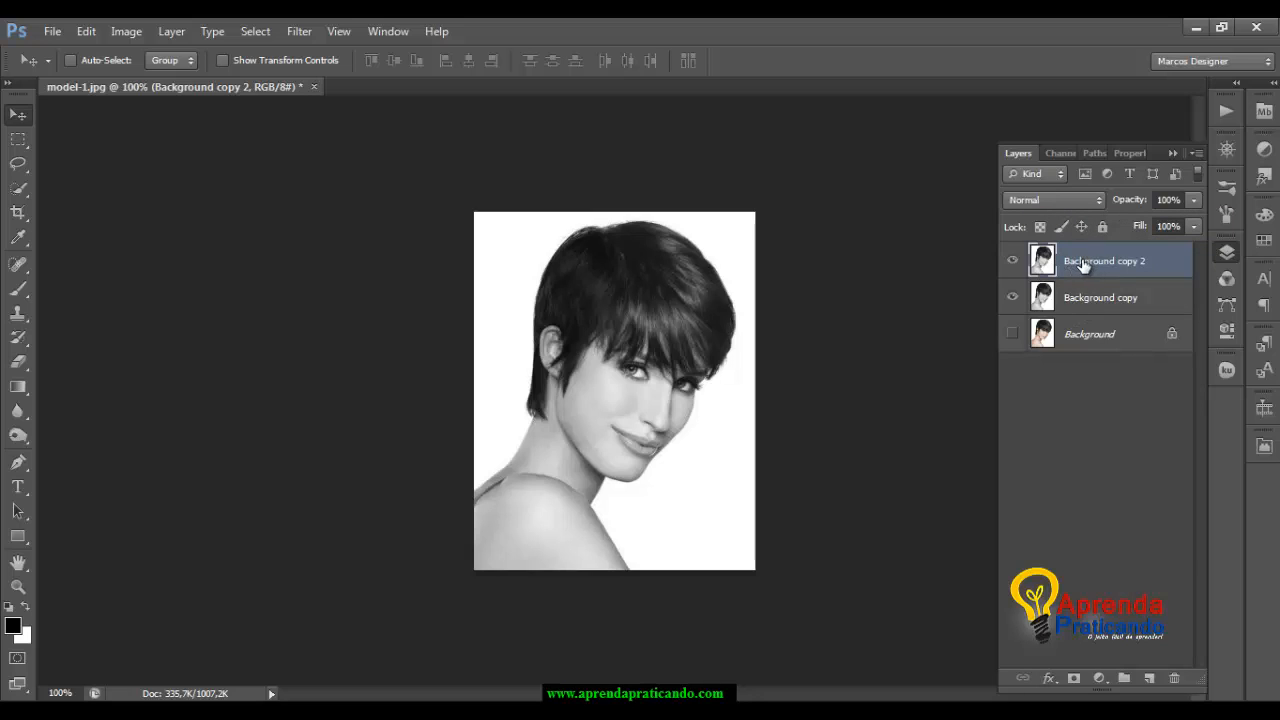
click(1094, 204)
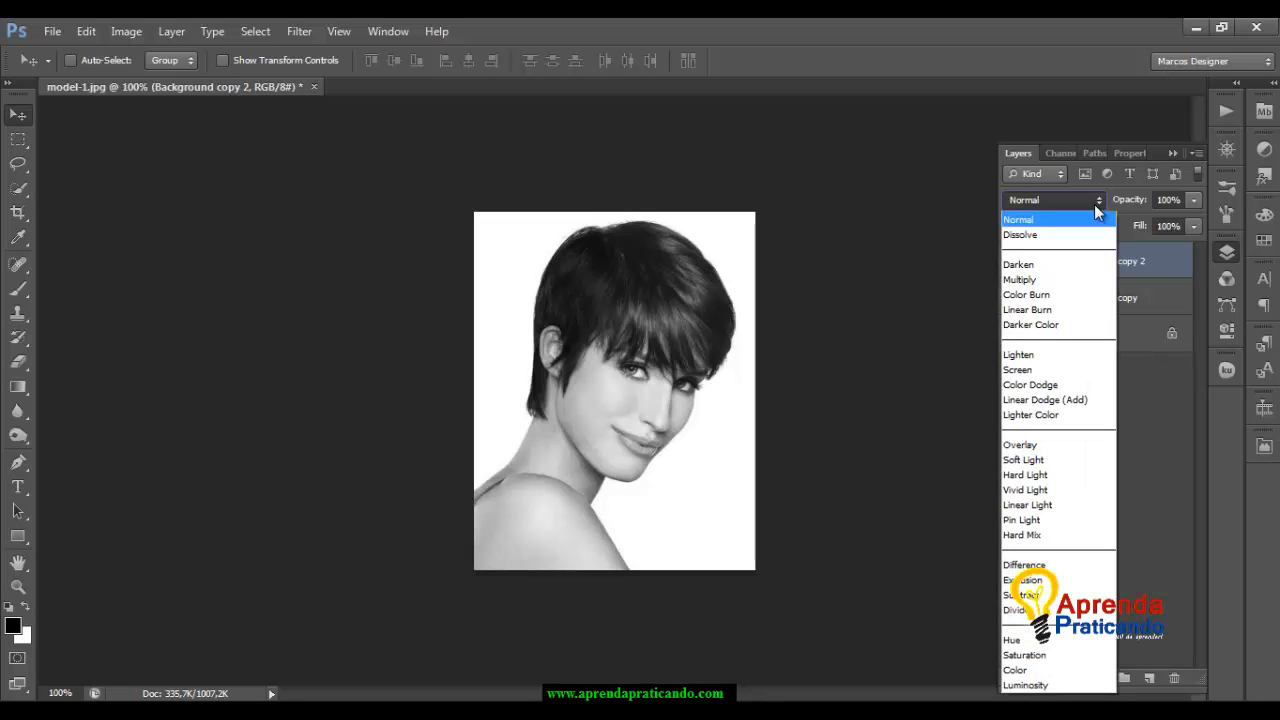
click(1072, 388)
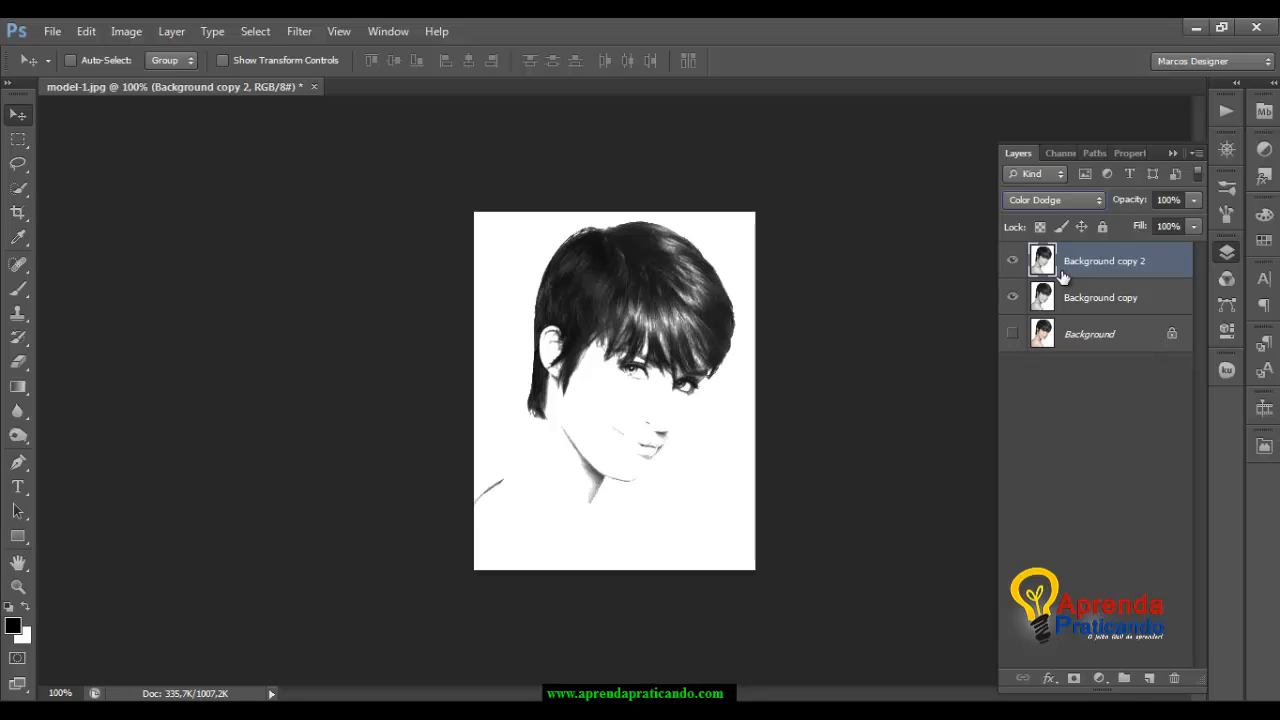
Step: Invert the colours of the Color Dodge layer and apply a Gaussian Blur to it with a radius of 83,5 pixels
key(ctrl+i)
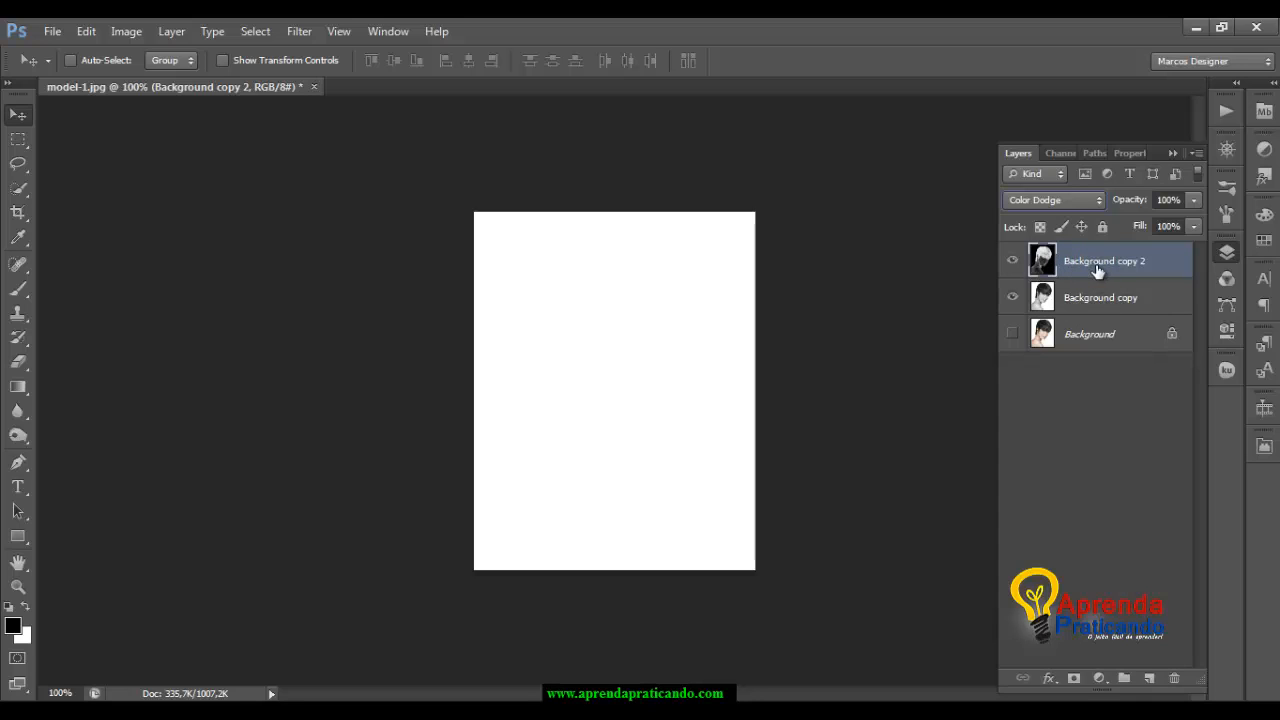
click(302, 31)
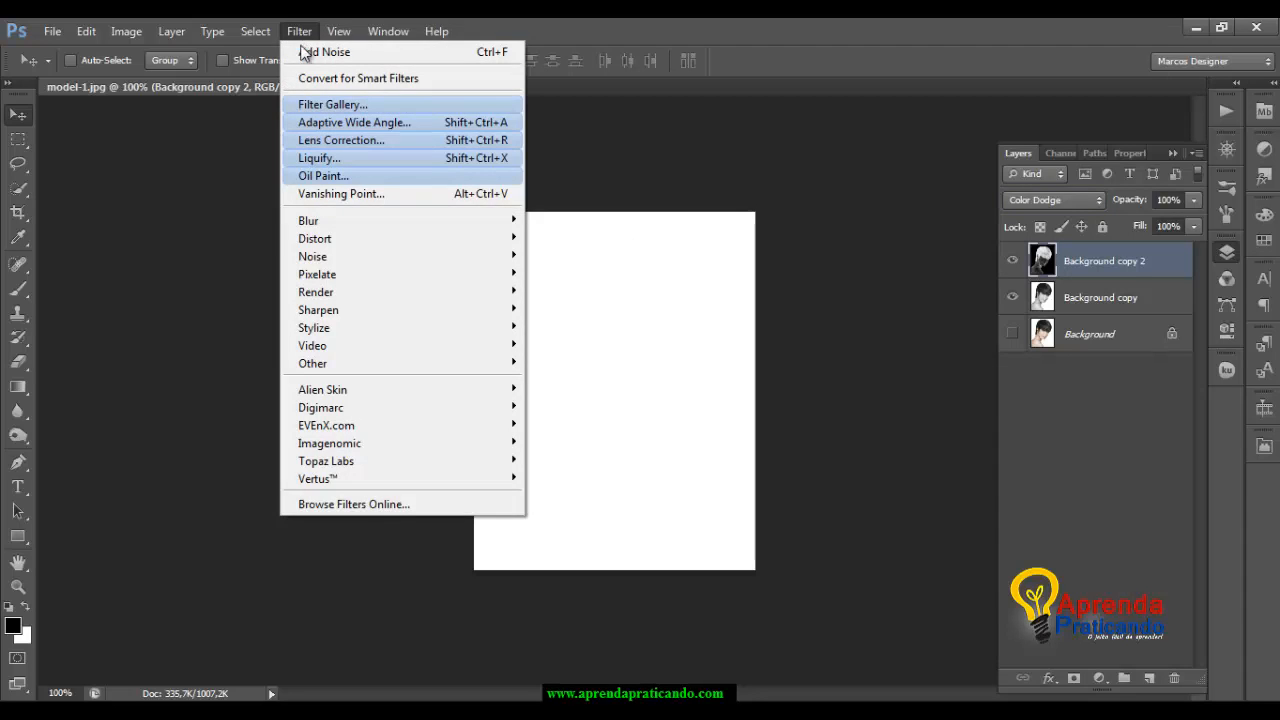
mouse_move(349, 222)
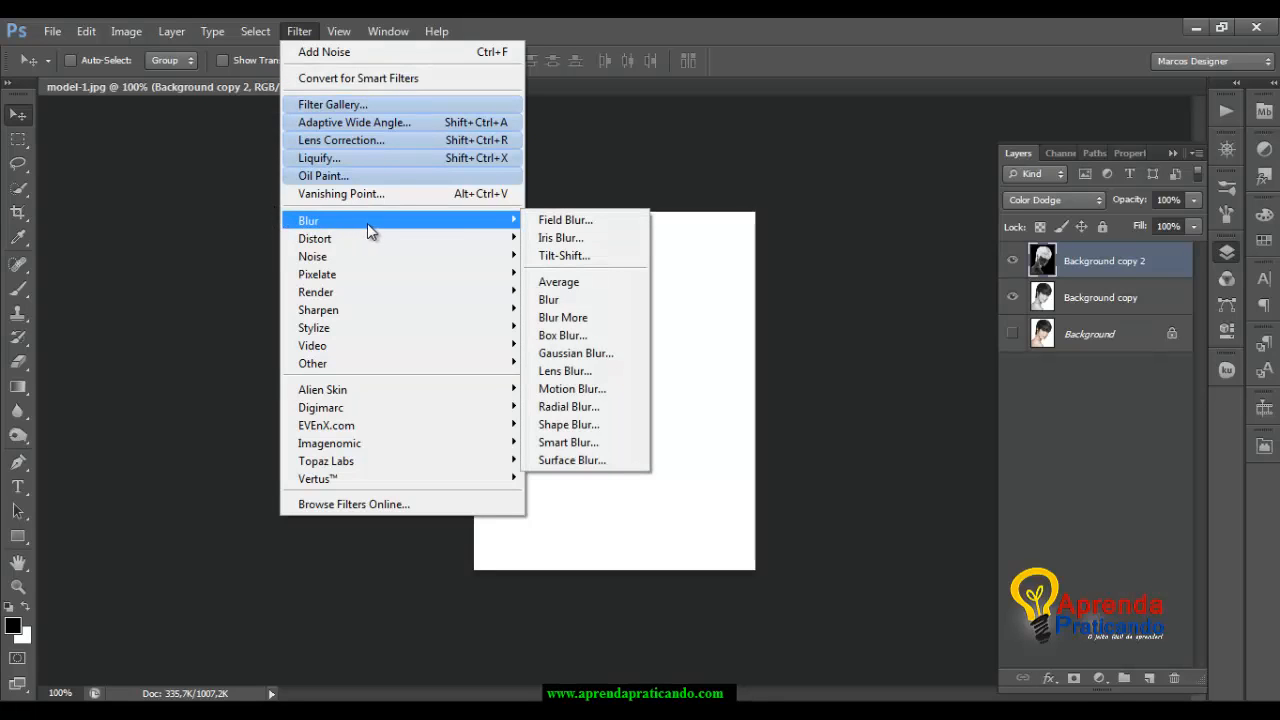
click(591, 360)
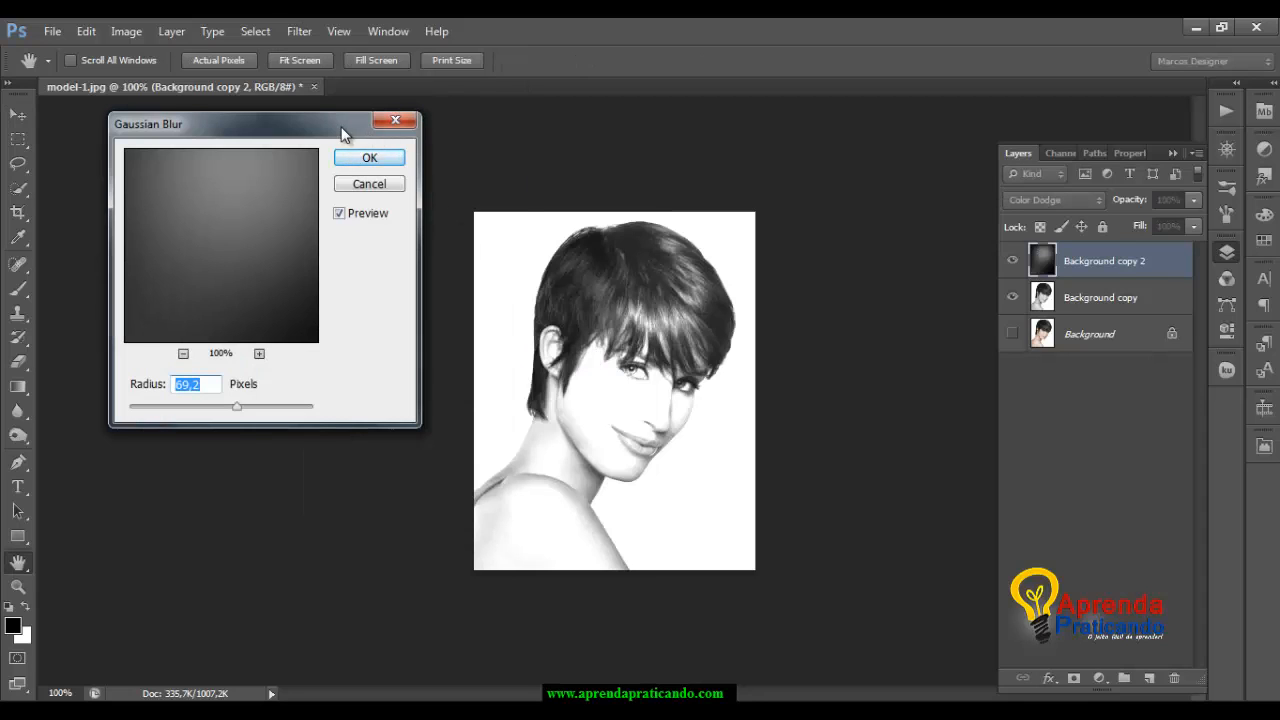
drag(342, 133, 433, 152)
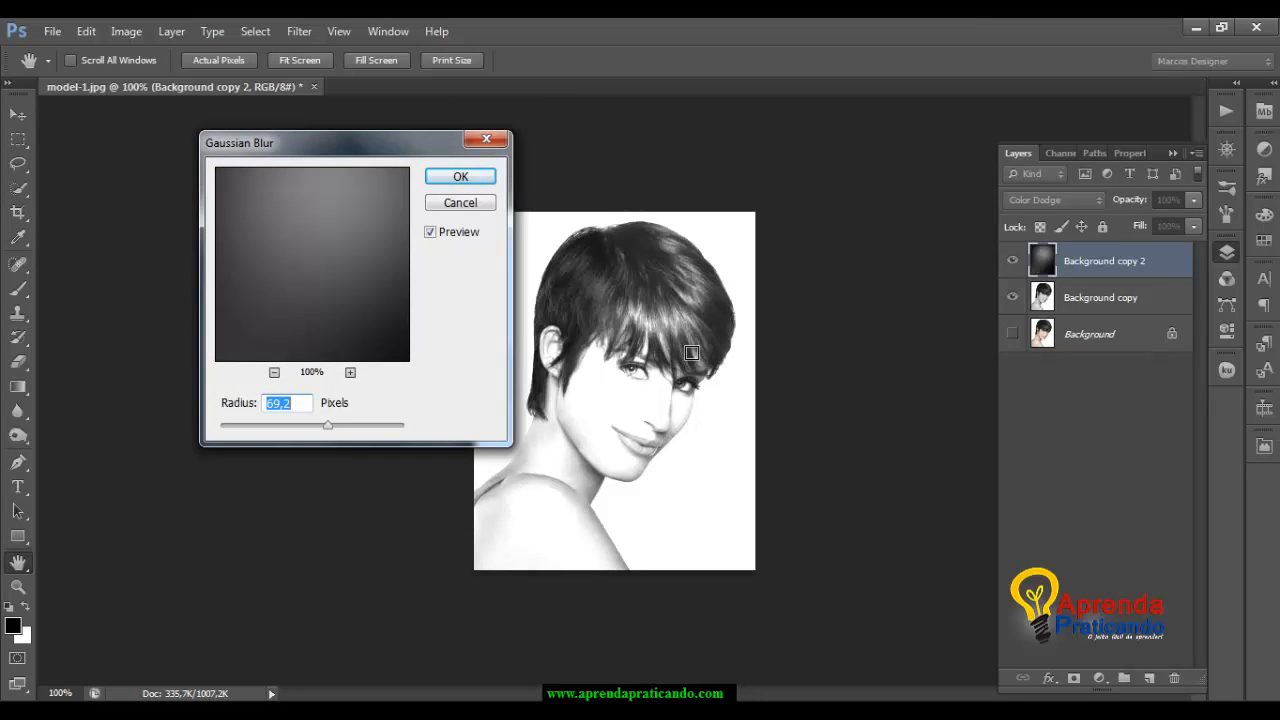
drag(437, 150, 397, 130)
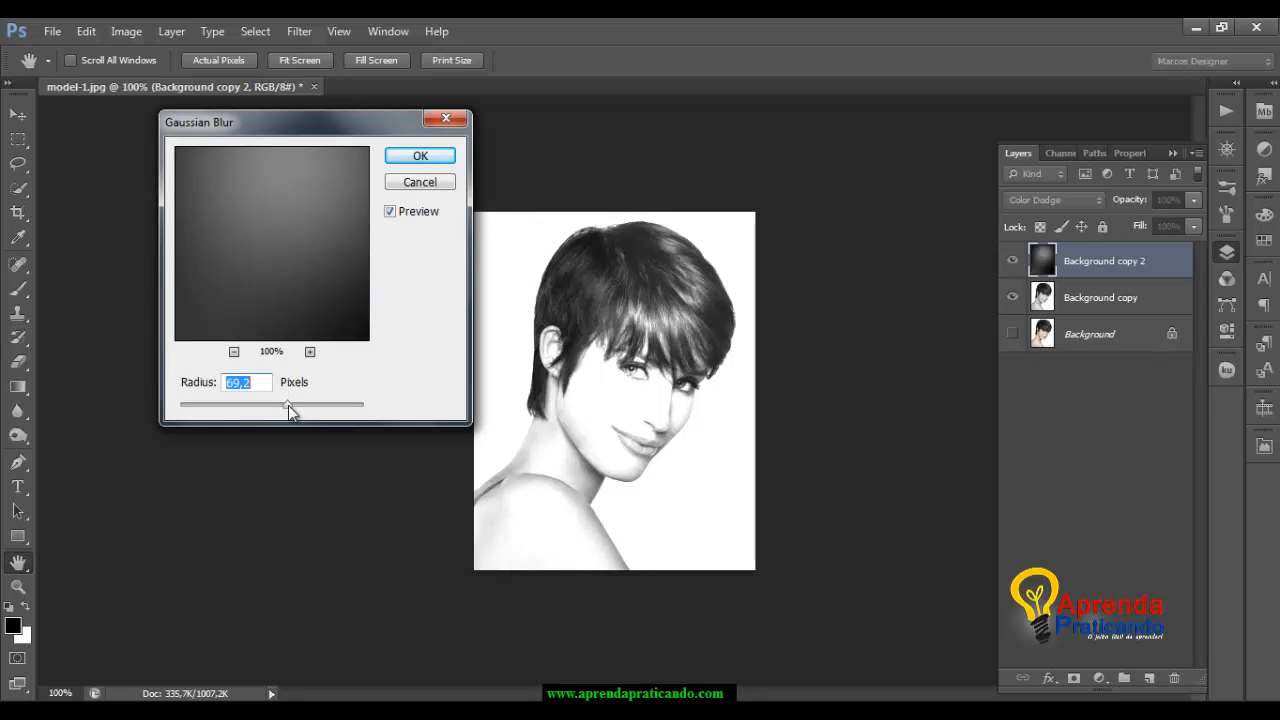
drag(287, 405, 194, 403)
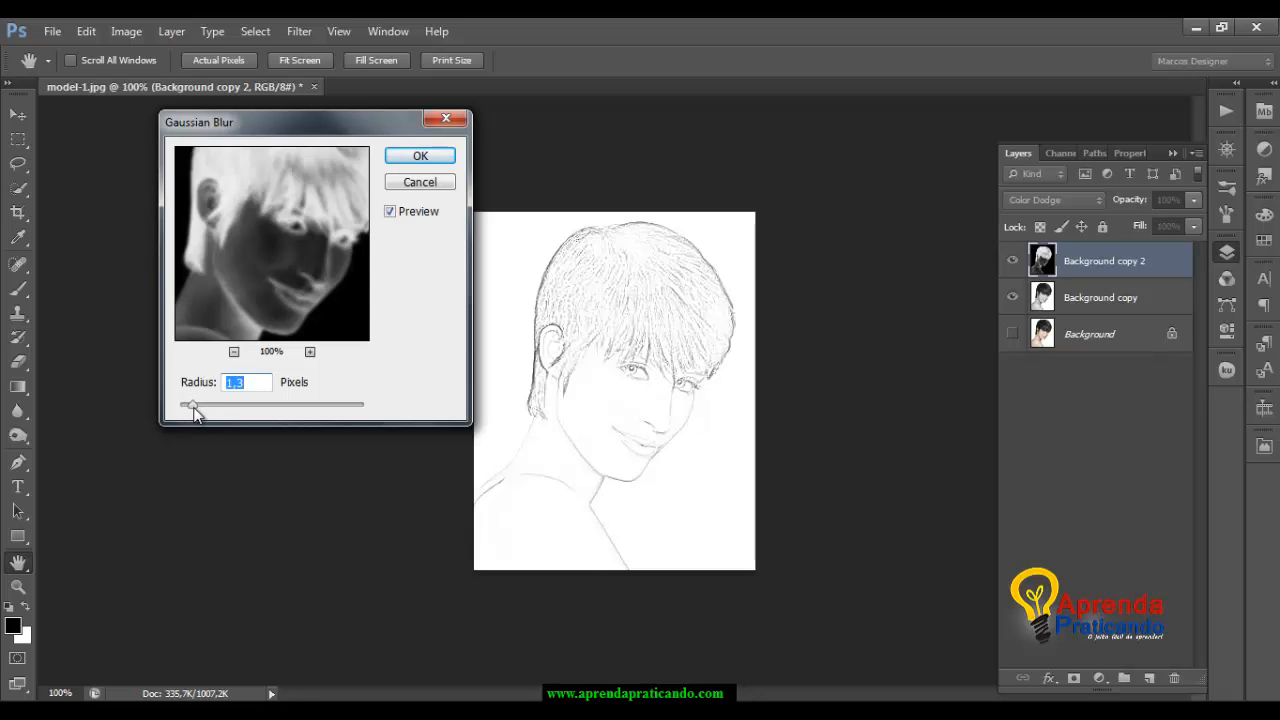
mouse_move(193, 407)
mouse_down()
mouse_move(288, 420)
mouse_move(291, 408)
mouse_up()
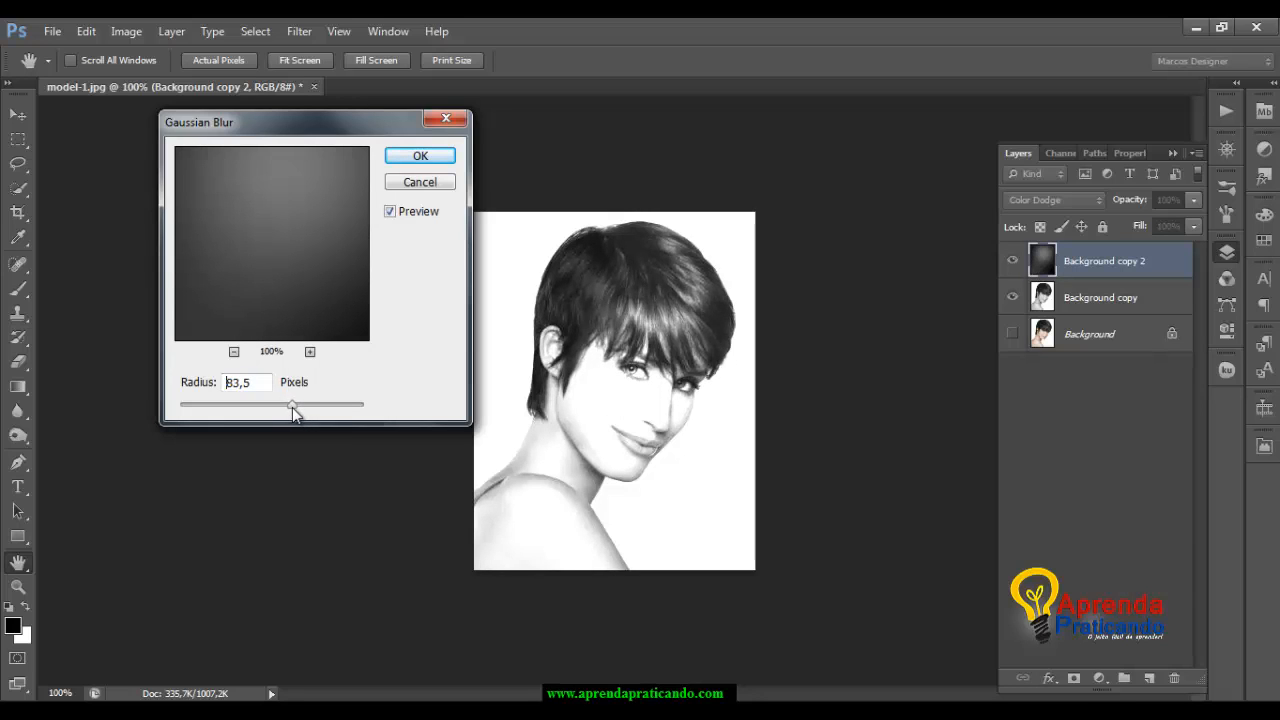
drag(341, 129, 293, 148)
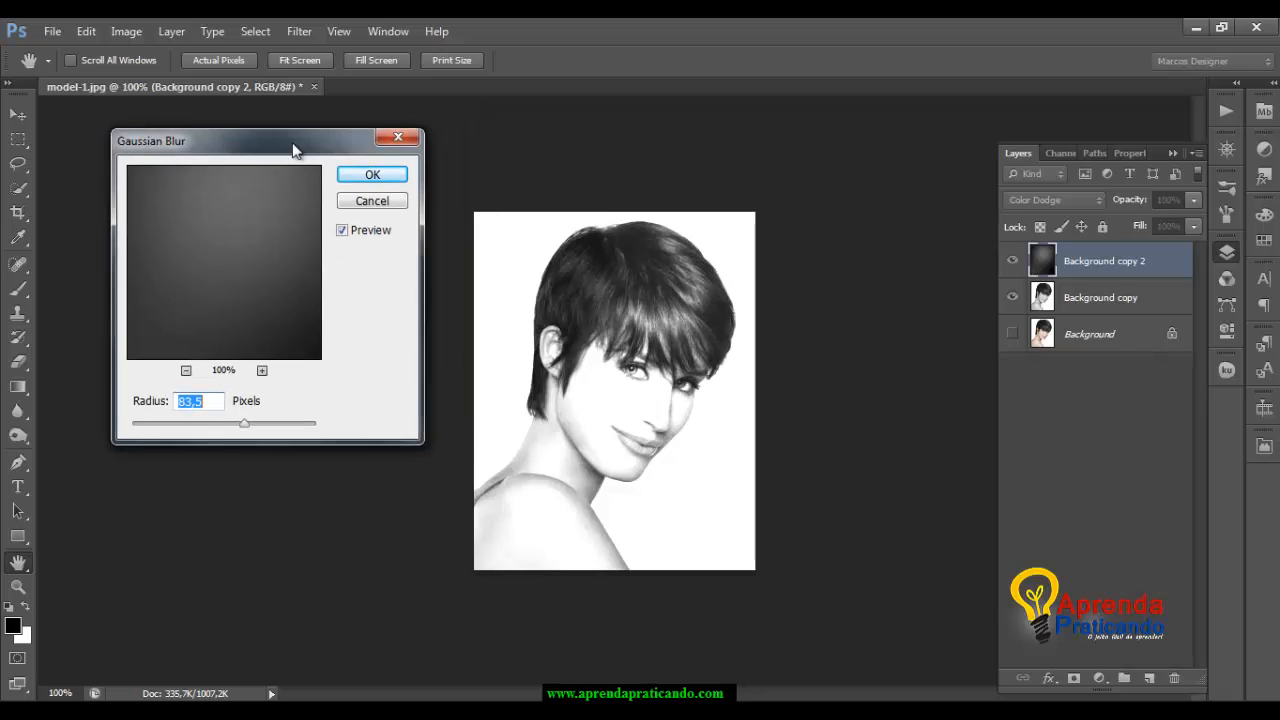
click(351, 176)
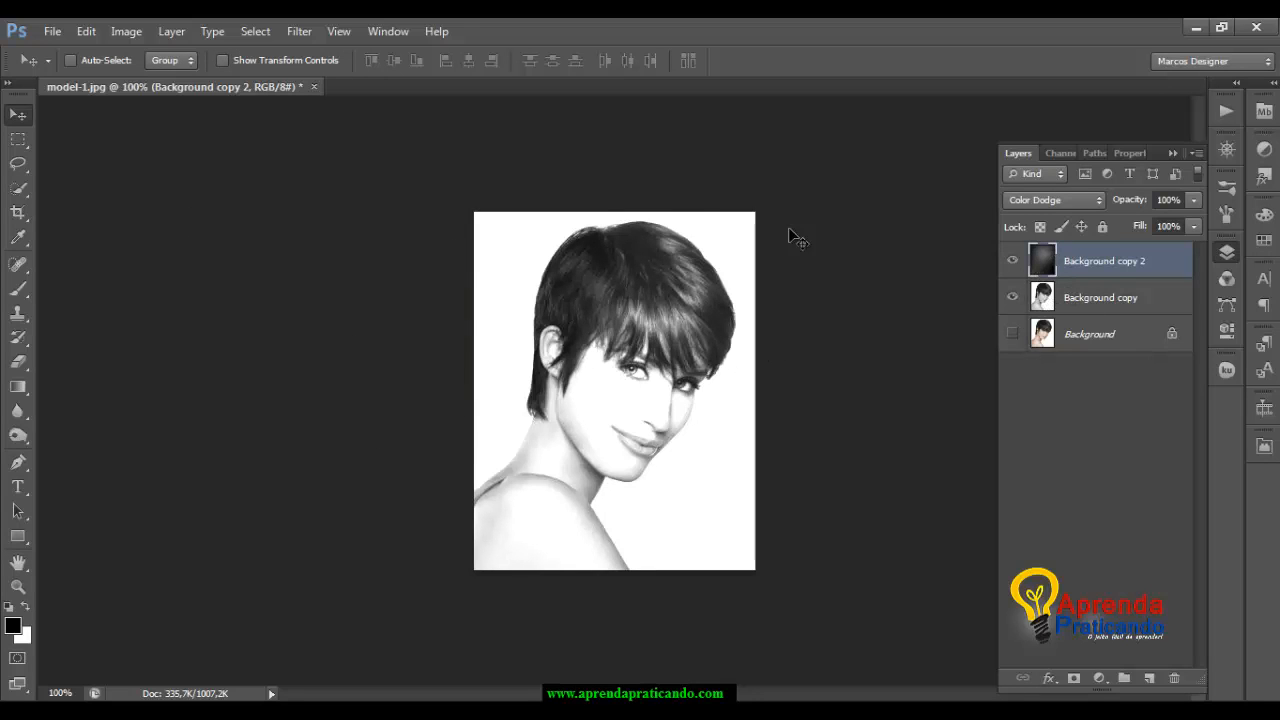
Step: Apply the Add Noise filter to the blurred layer with a 10% amount, uniform distribution and monochromatic noise
click(302, 33)
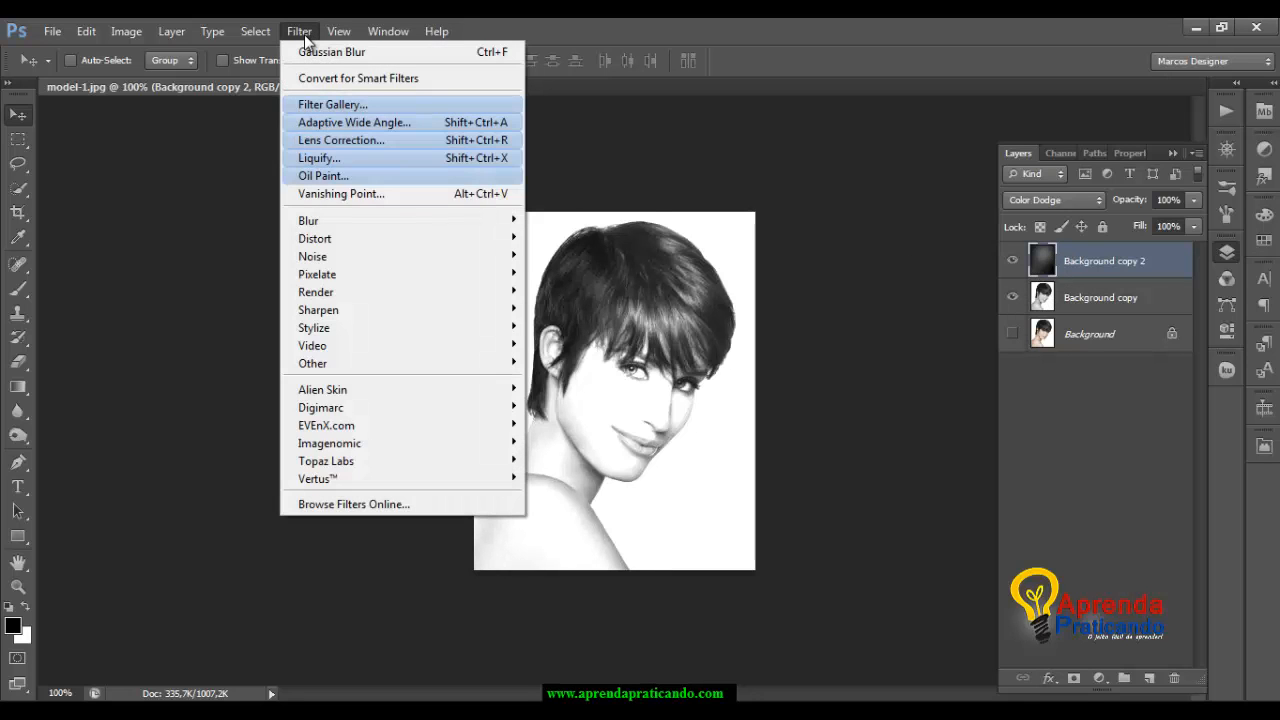
mouse_move(322, 258)
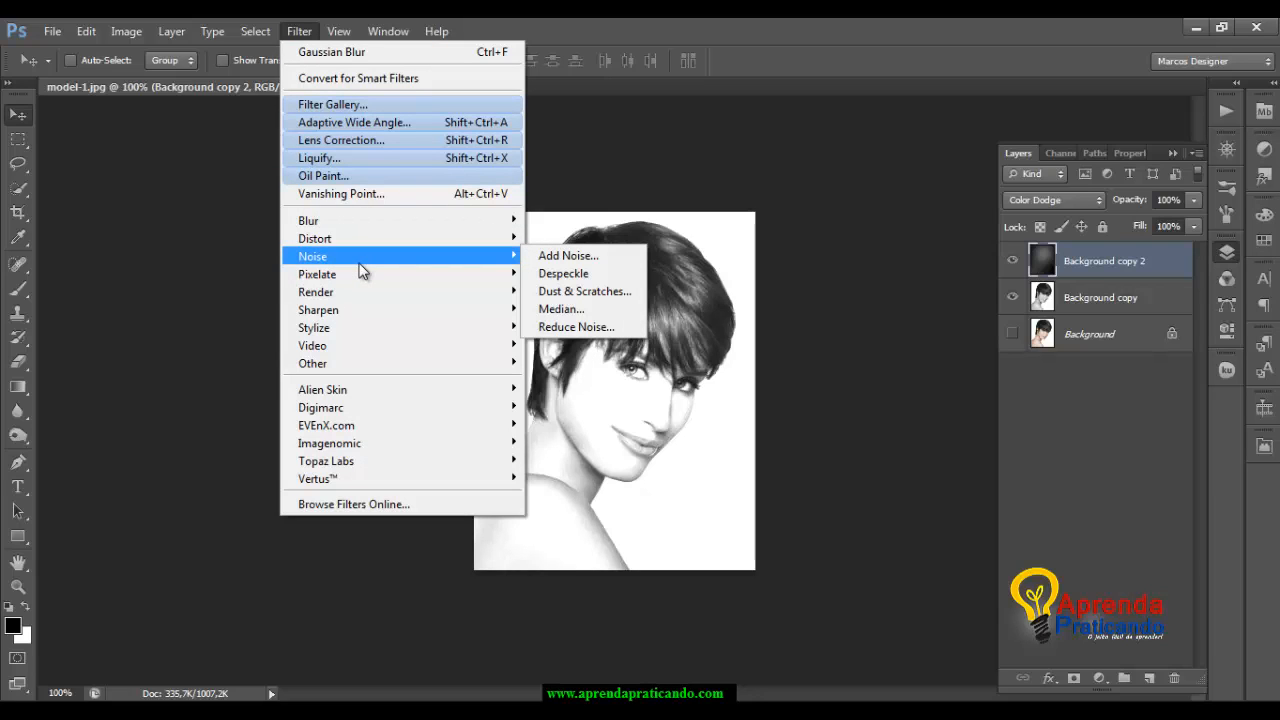
click(577, 259)
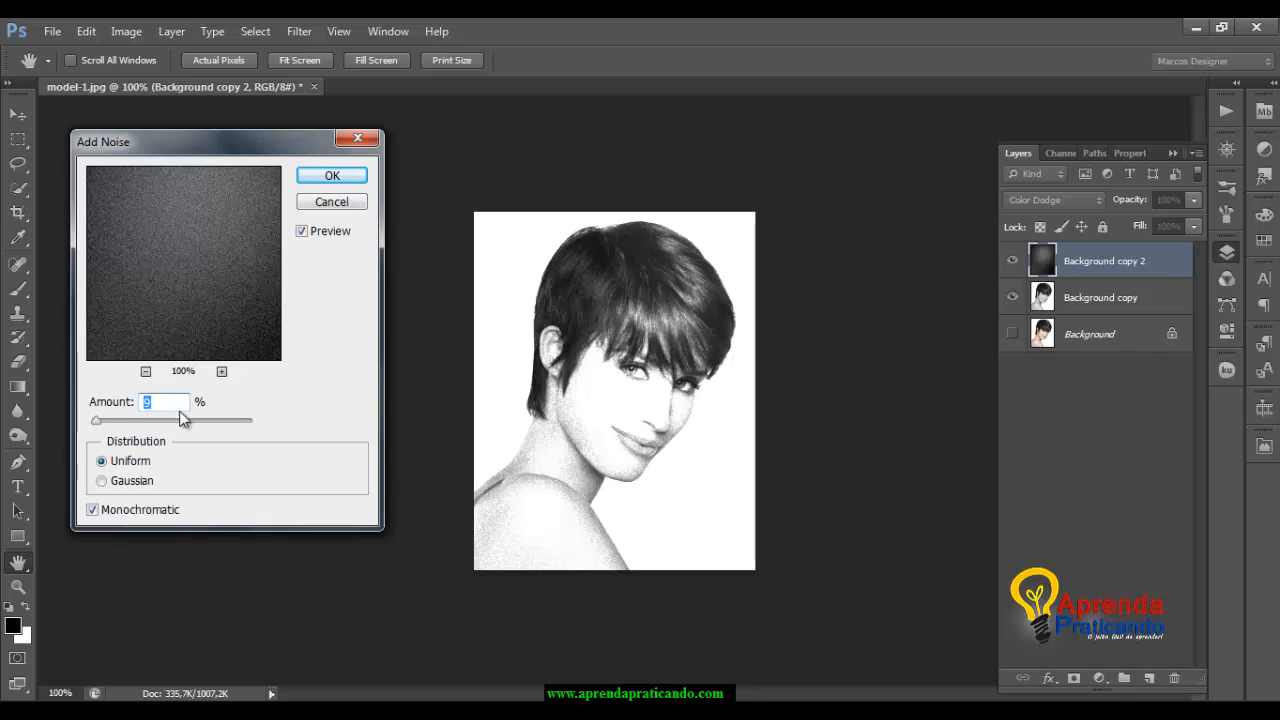
drag(214, 142, 256, 141)
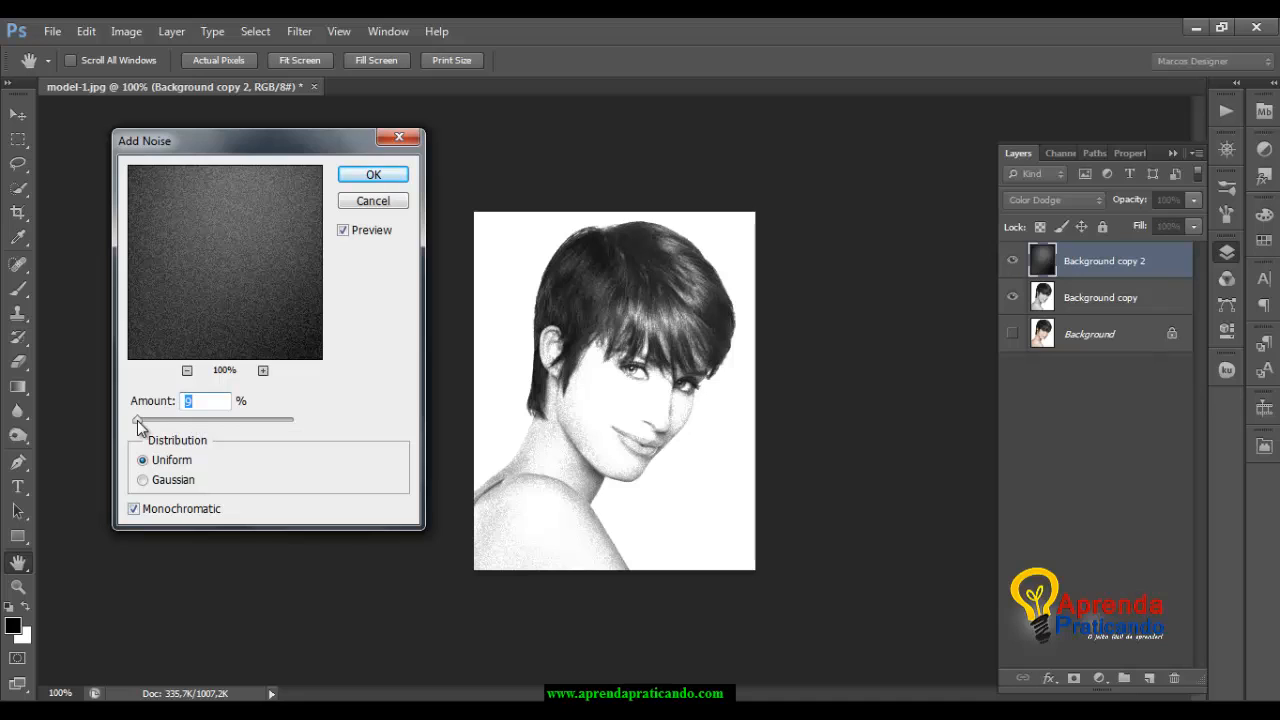
drag(138, 424, 142, 425)
text(10)
click(384, 181)
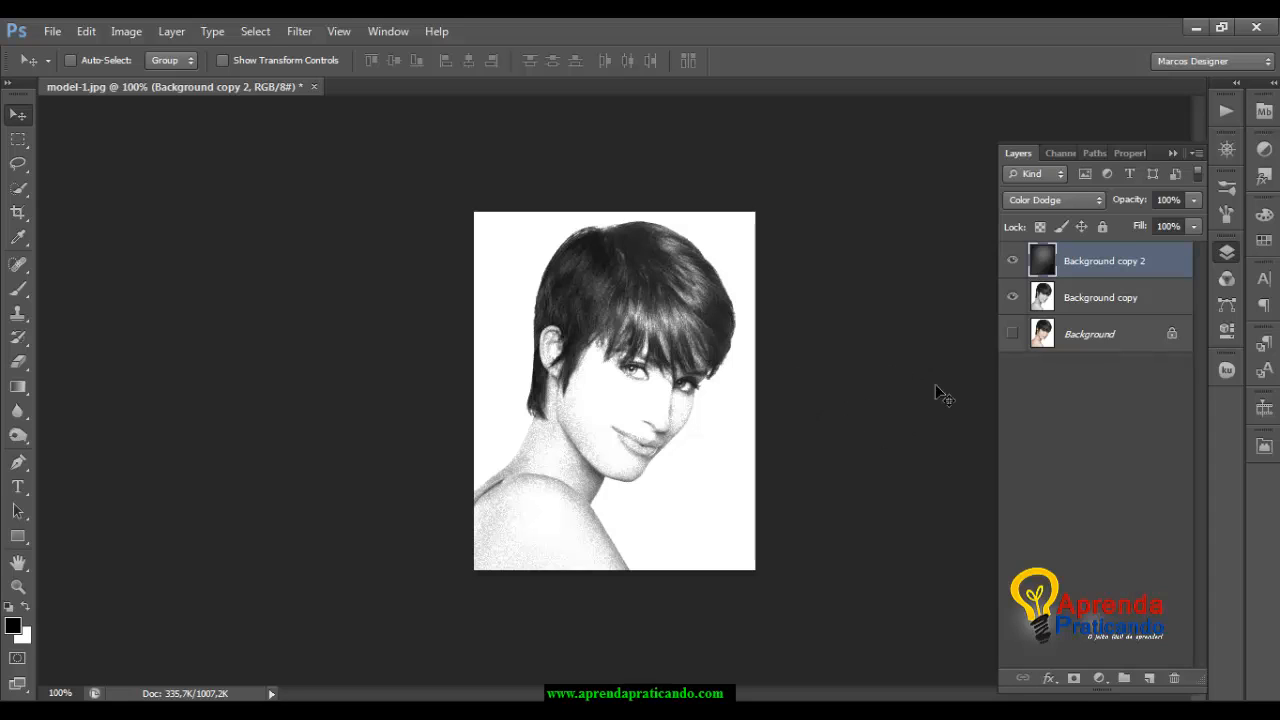
Step: Create a new empty layer above the others and name it rabisco
click(1150, 680)
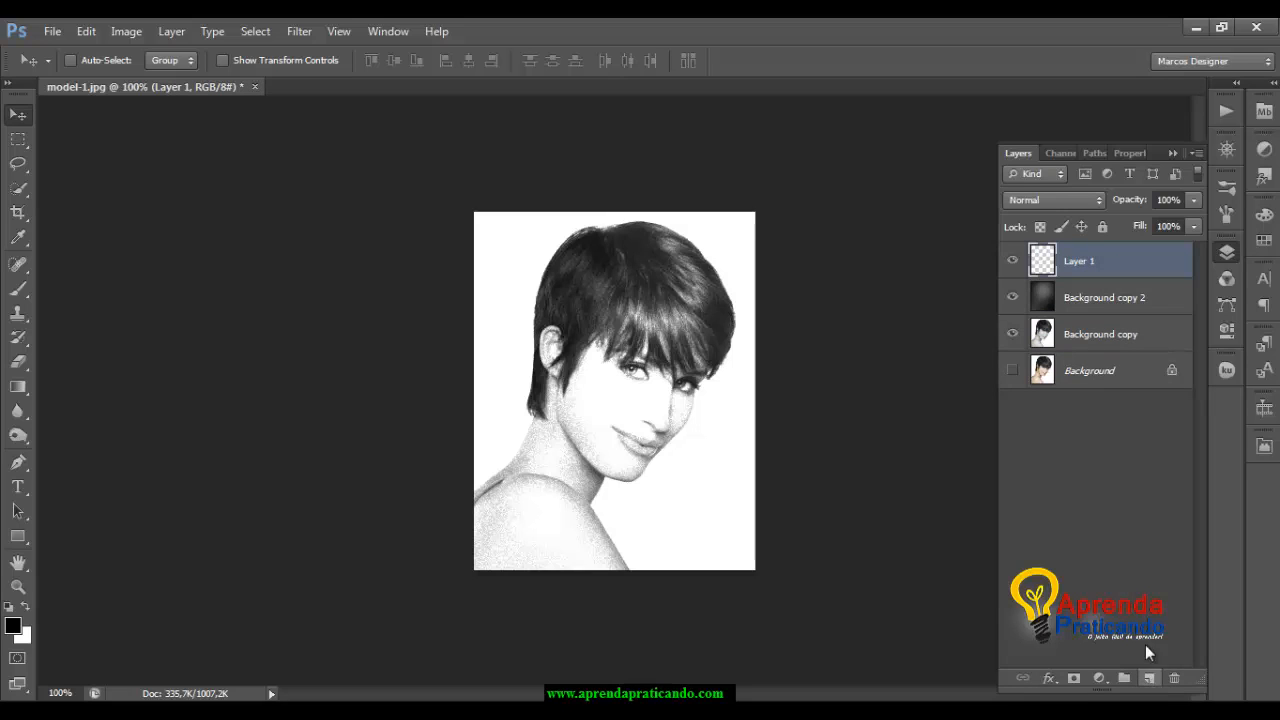
double_click(1079, 262)
text(r)
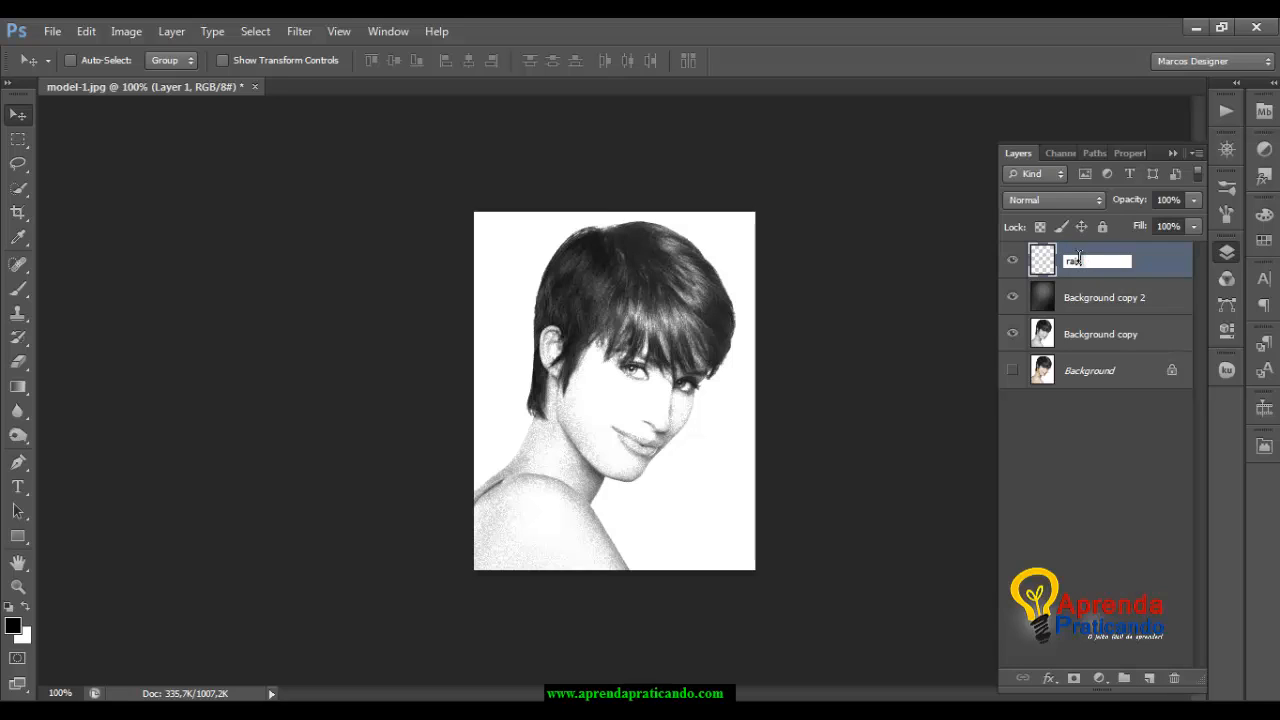
text(a)
key(Return)
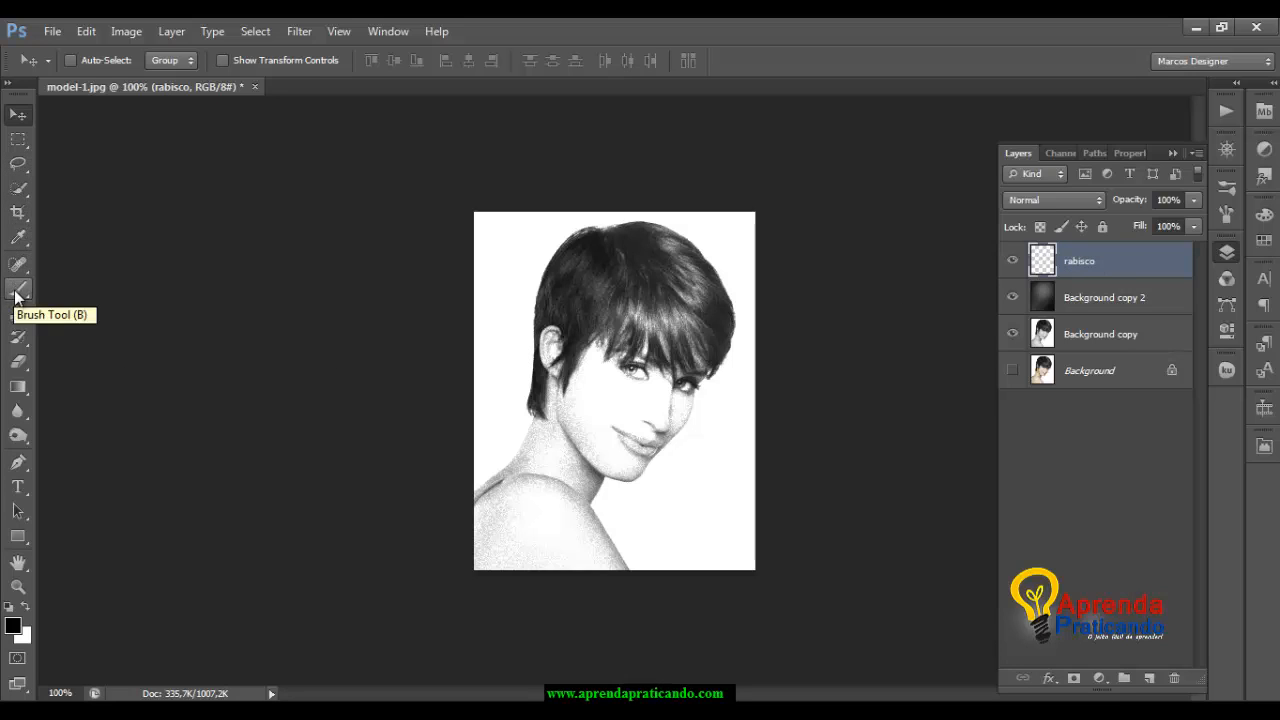
Step: Trace the shoulder outline on the rabisco layer in black using the Brush tool with a 1 px pencil-style tip
click(15, 295)
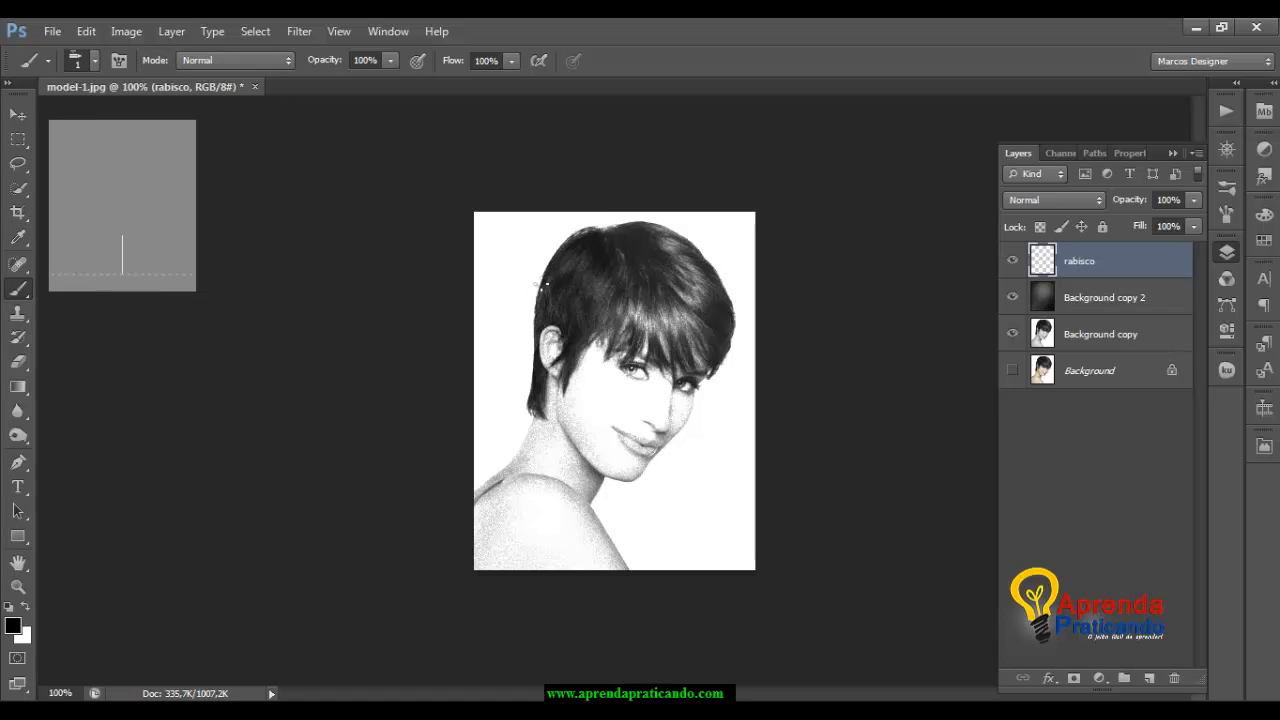
right_click(546, 284)
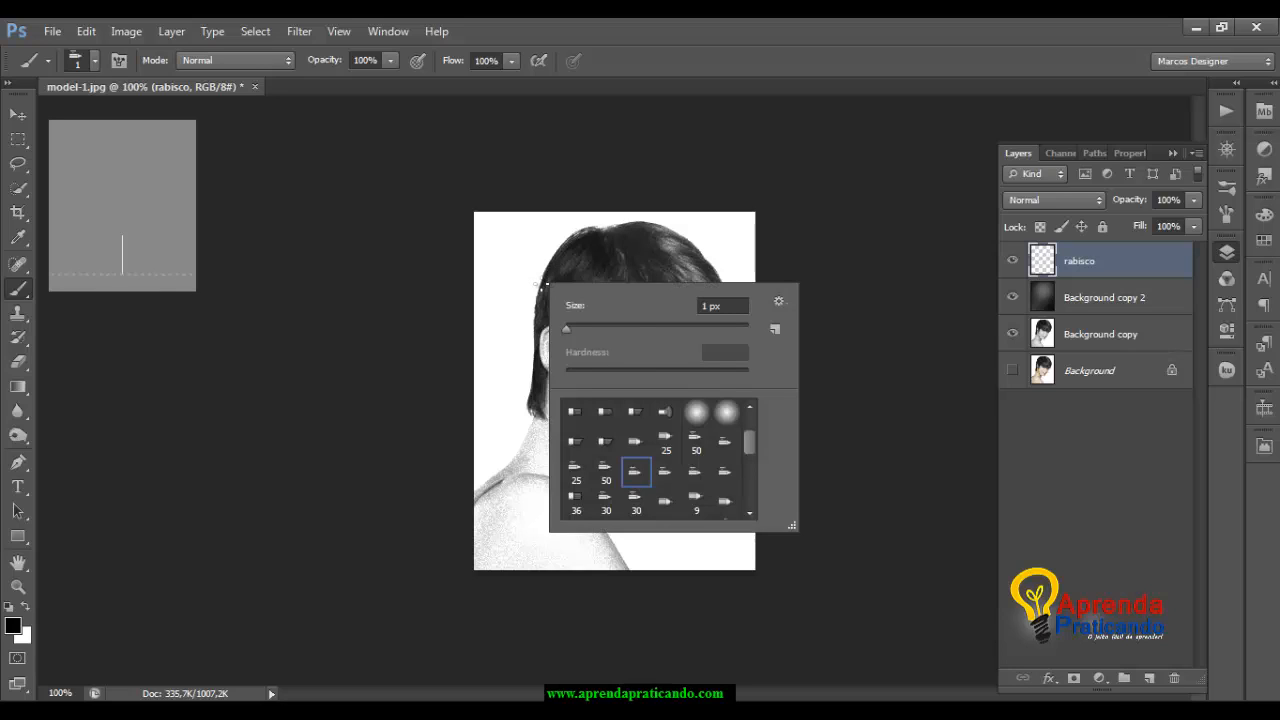
mouse_move(752, 438)
mouse_down()
mouse_move(752, 416)
mouse_move(750, 437)
mouse_up()
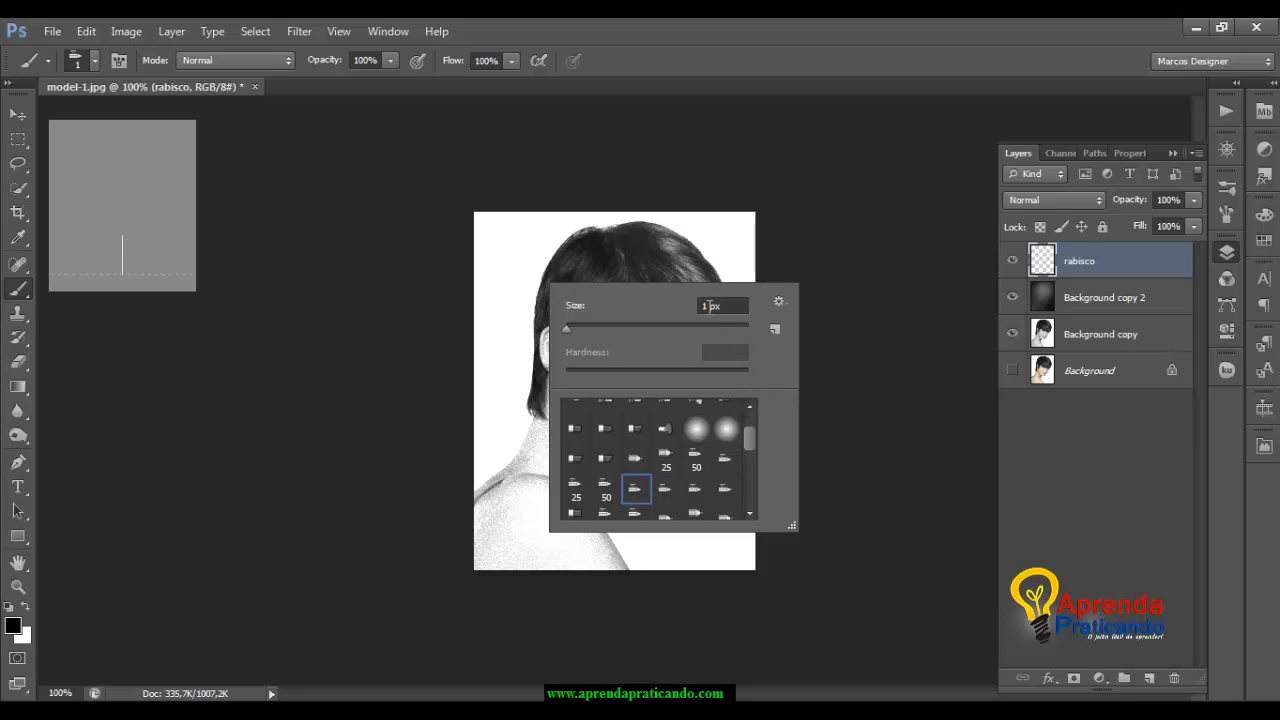
key(Return)
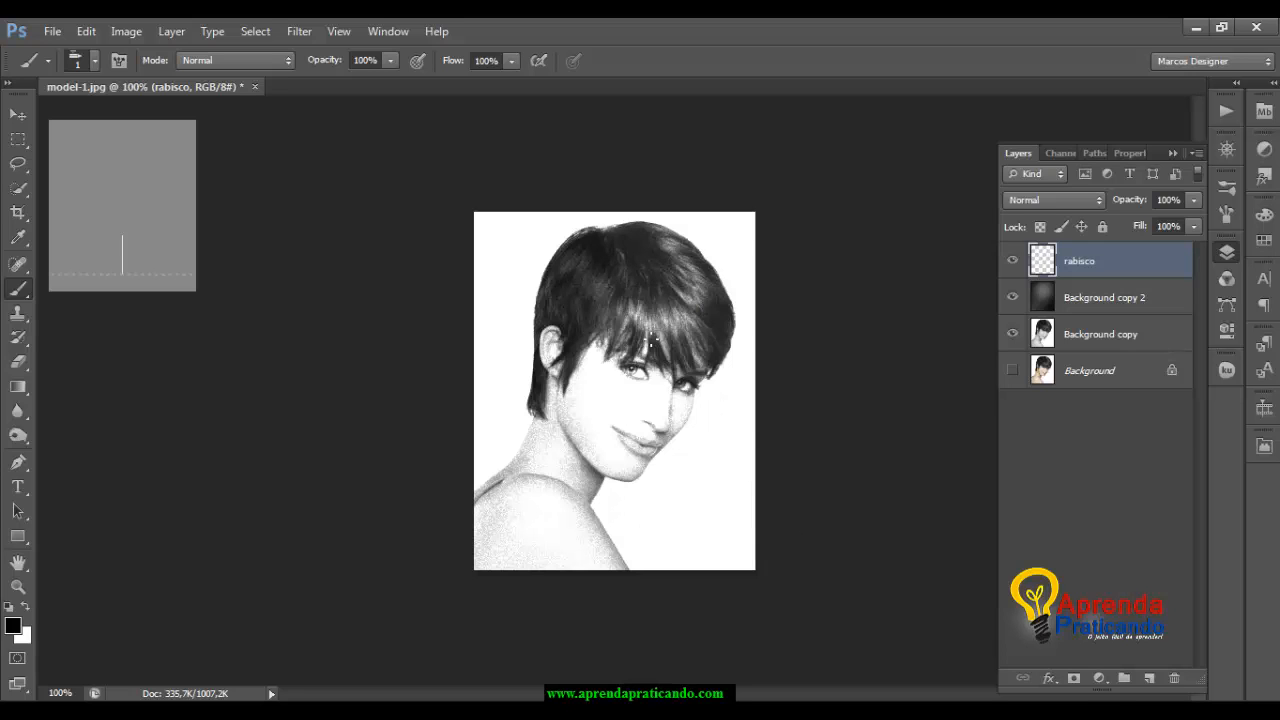
key(ctrl+plus)
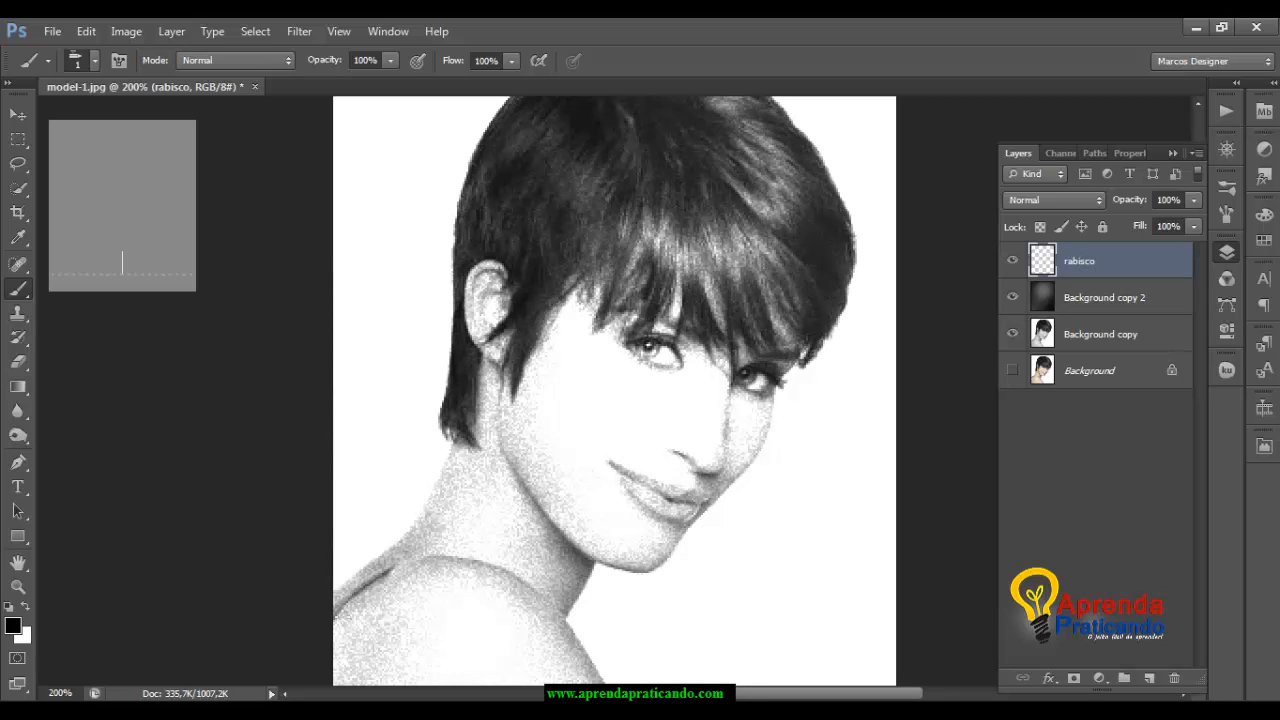
mouse_move(338, 617)
mouse_down()
mouse_move(390, 580)
mouse_move(468, 557)
mouse_move(560, 615)
mouse_move(600, 682)
mouse_up()
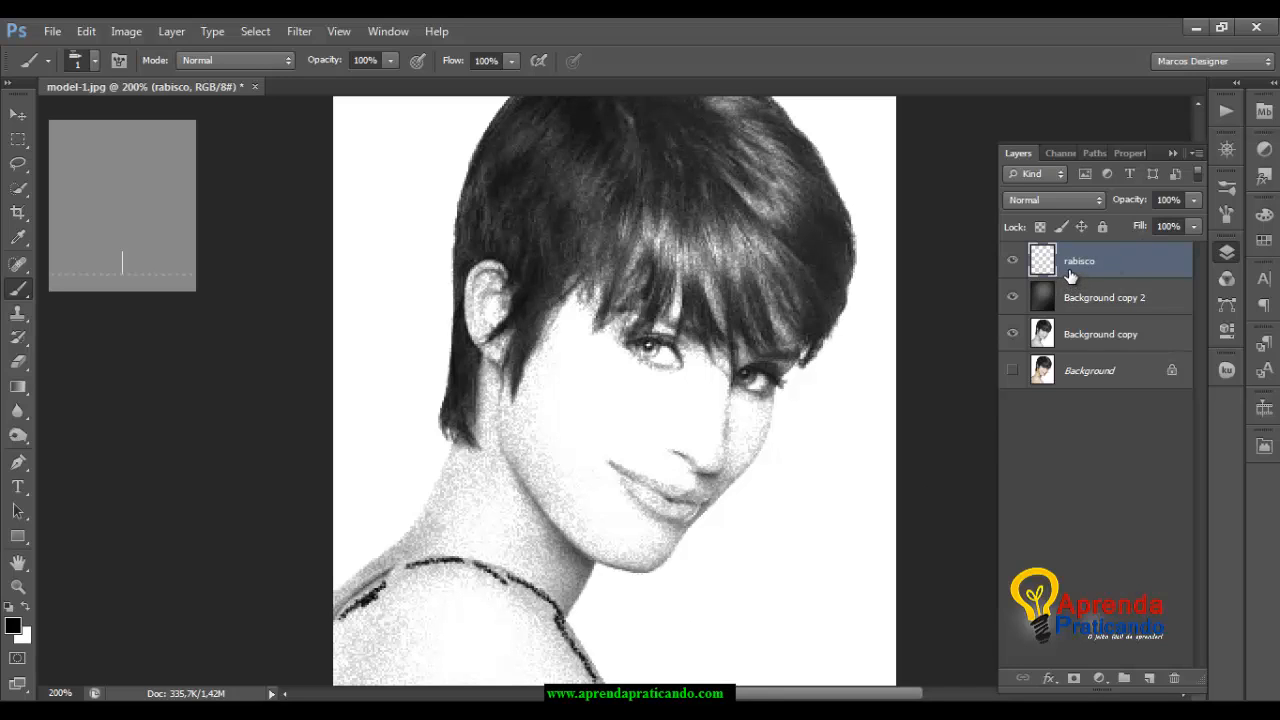
Step: Lower the fill of the rabisco layer to 50%
click(1195, 229)
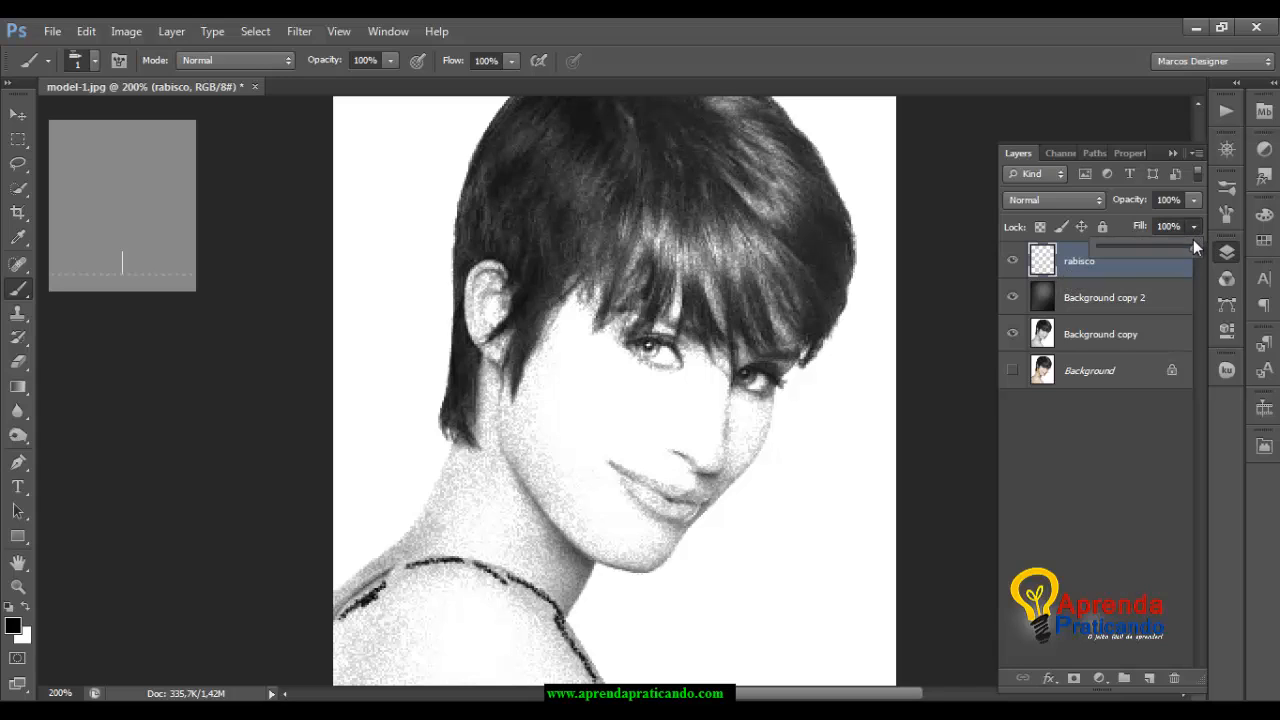
drag(1156, 252, 1151, 254)
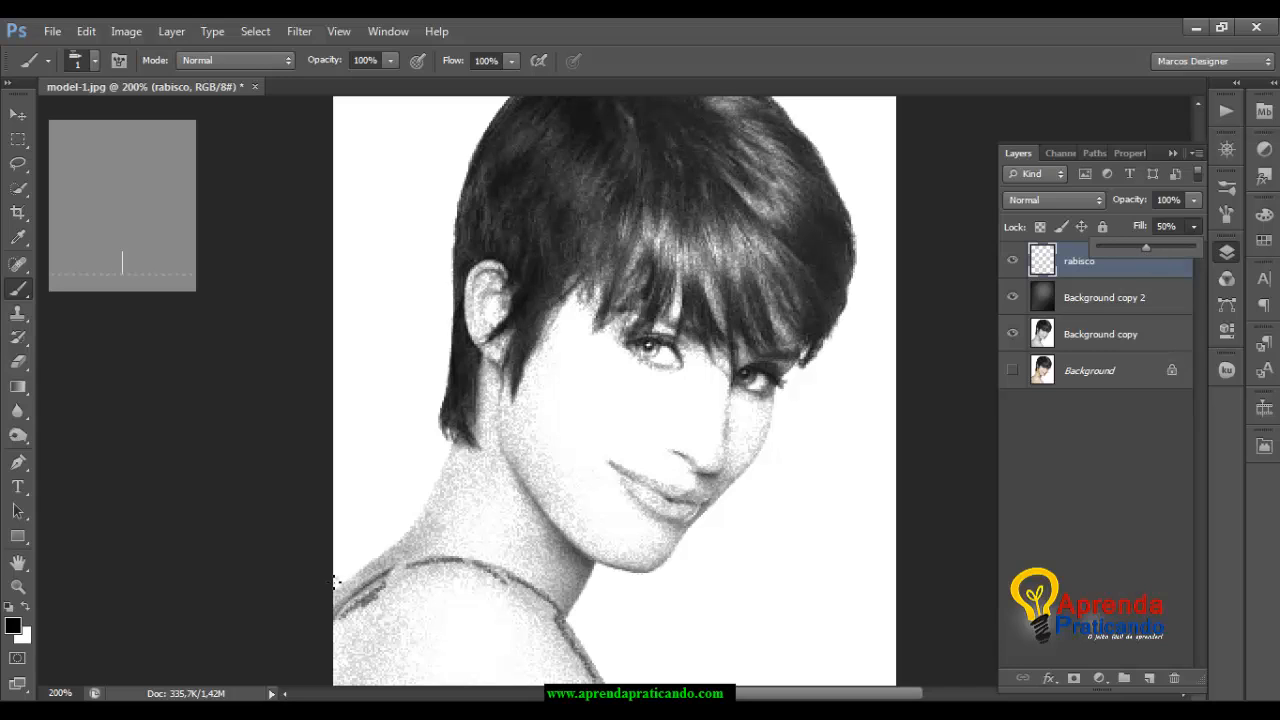
click(326, 597)
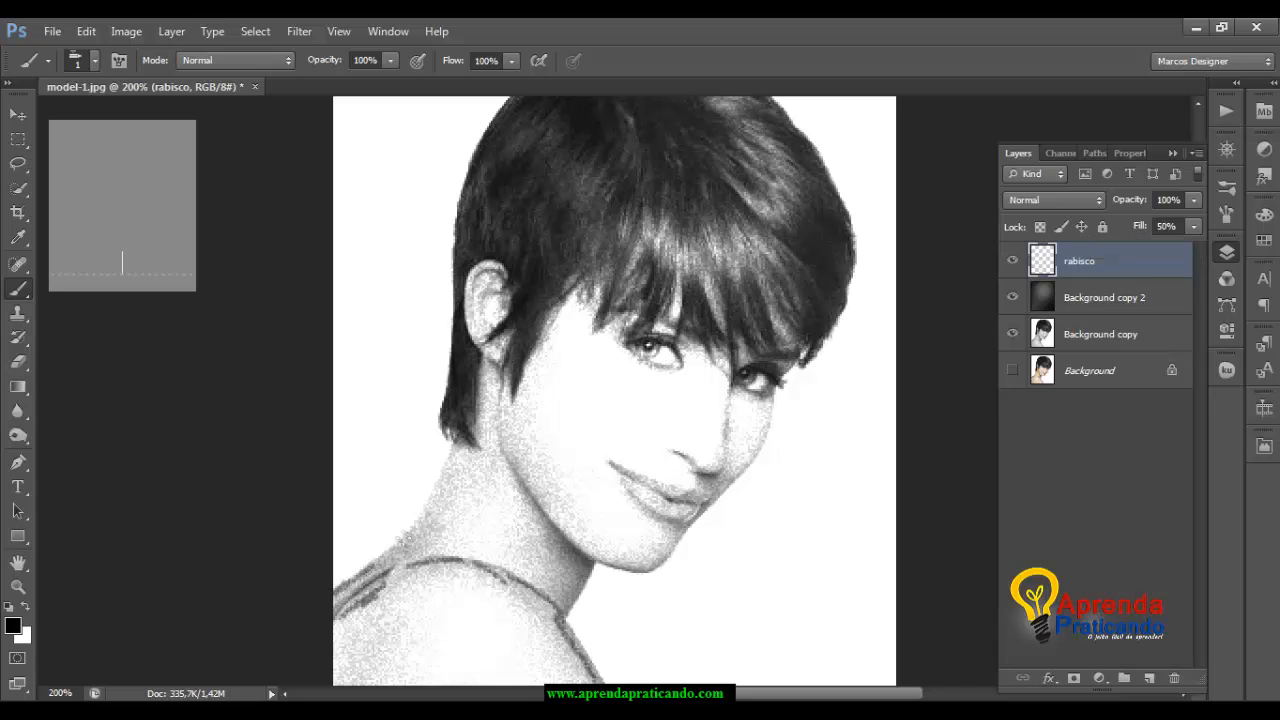
Step: Sketch brush lines along the back of the neck, the jaw and chin, the lips and the nostril
mouse_move(404, 545)
mouse_down()
mouse_move(463, 441)
mouse_move(540, 505)
mouse_move(556, 536)
mouse_move(620, 570)
mouse_move(645, 572)
mouse_move(692, 526)
mouse_up()
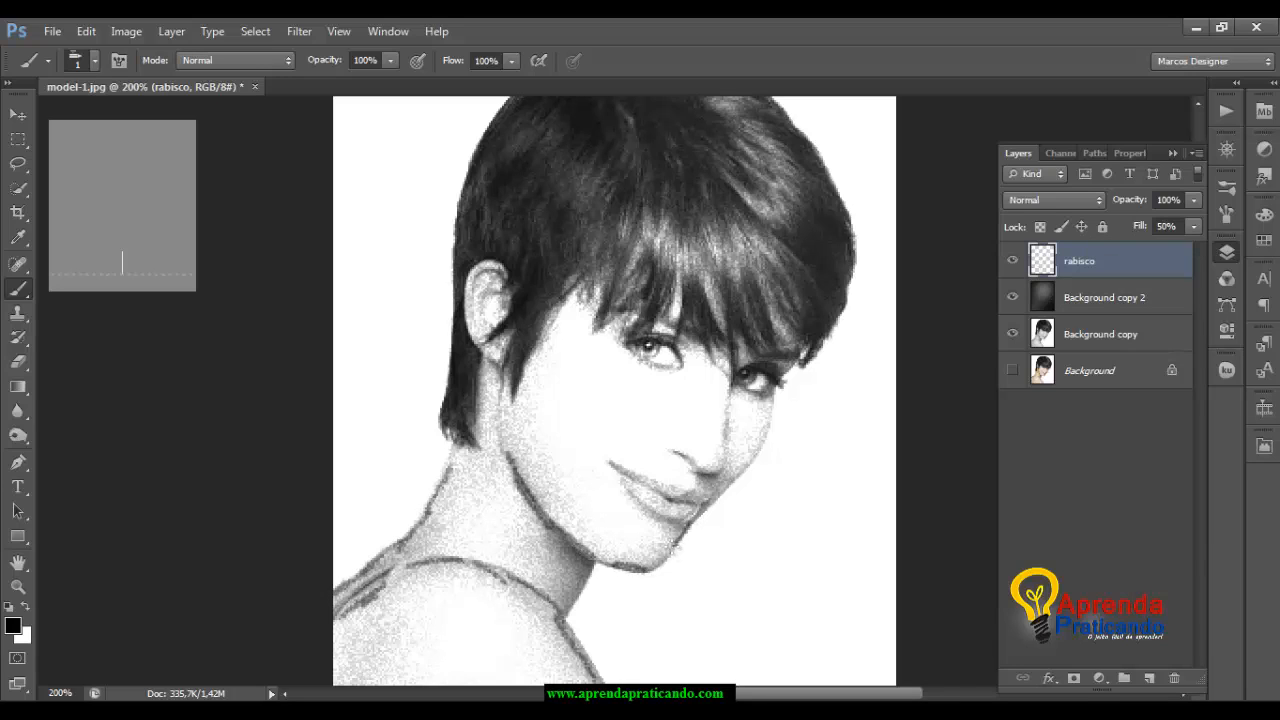
mouse_move(619, 489)
mouse_down()
mouse_move(651, 520)
mouse_move(690, 529)
mouse_up()
drag(628, 473, 712, 500)
drag(673, 453, 692, 463)
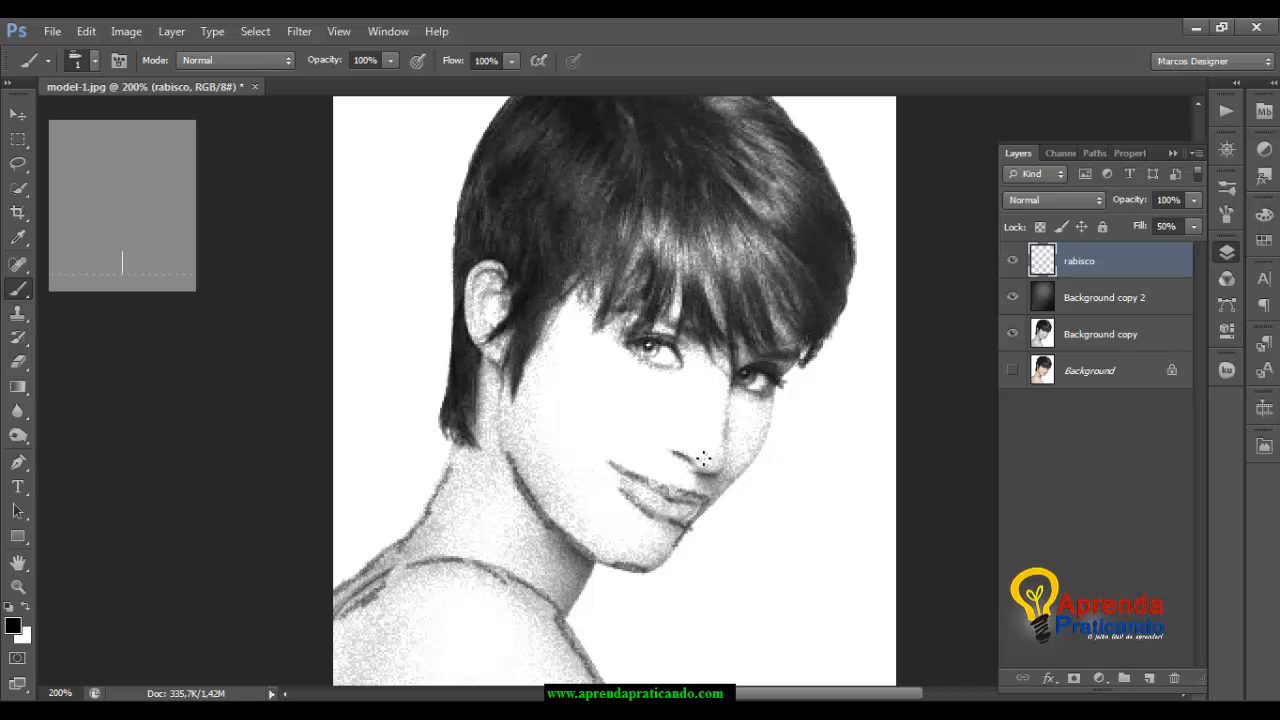
Step: Draw a stroke down the bridge of the nose and short strands through the fringe and the hair around the ear
drag(732, 364, 733, 416)
drag(693, 246, 677, 297)
drag(664, 232, 648, 309)
drag(674, 226, 639, 306)
drag(621, 211, 595, 313)
drag(567, 226, 535, 357)
mouse_move(511, 266)
mouse_down()
mouse_move(551, 178)
mouse_move(502, 172)
mouse_up()
mouse_move(508, 128)
mouse_down()
mouse_move(464, 205)
mouse_move(476, 256)
mouse_move(476, 242)
mouse_up()
drag(466, 216, 450, 256)
drag(480, 188, 466, 211)
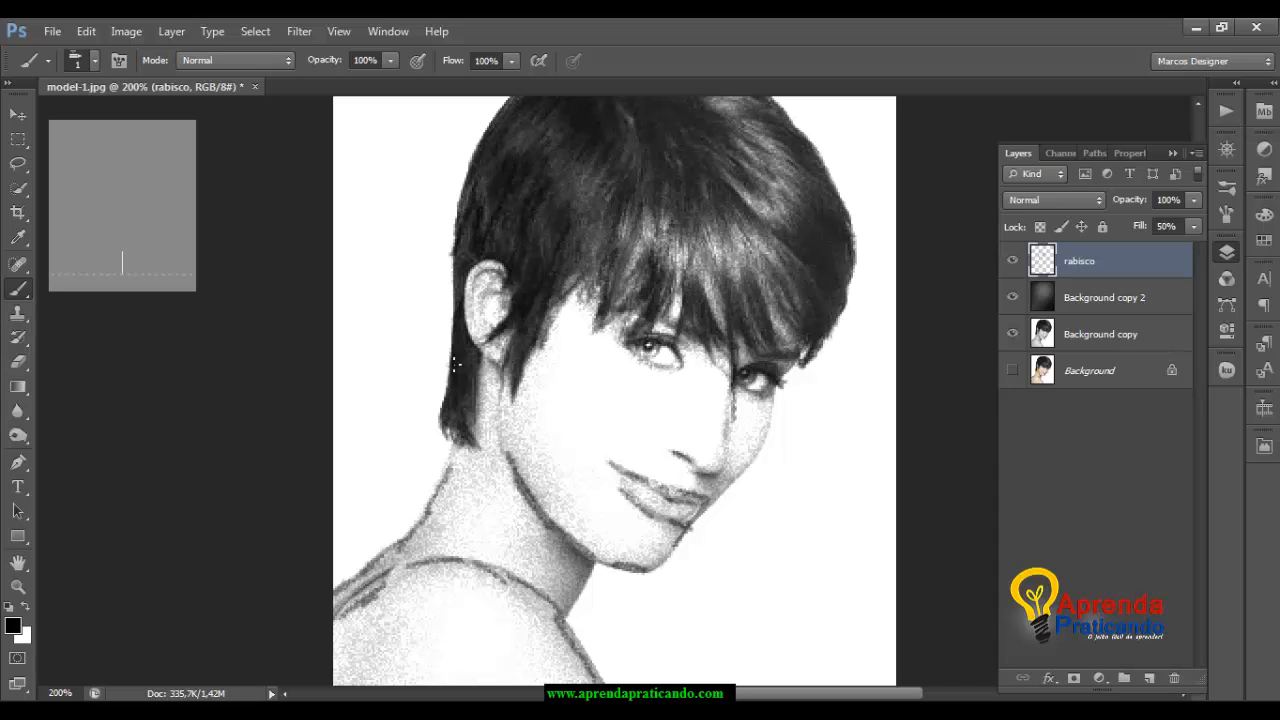
Step: Add loose scribbles to the nape hair, neck, shoulder, underside of the jaw and the ear area
mouse_move(455, 365)
mouse_down()
mouse_move(449, 410)
mouse_move(466, 398)
mouse_up()
drag(457, 468, 446, 491)
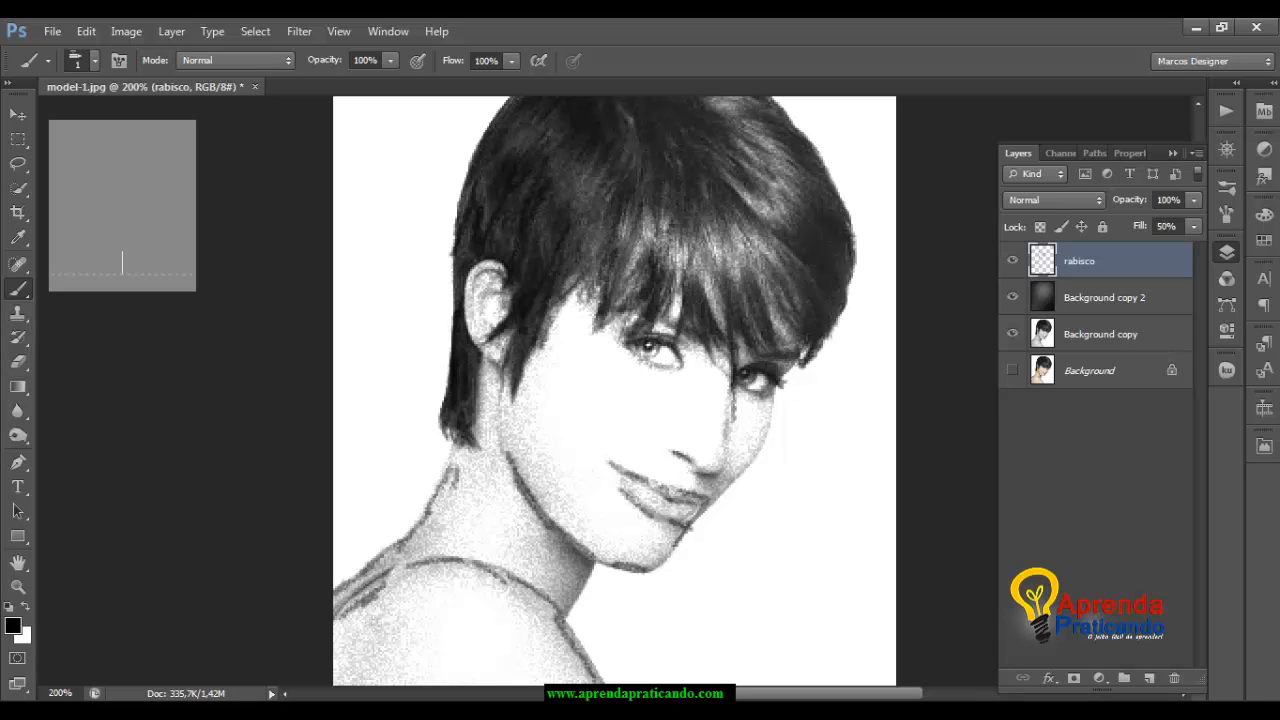
mouse_move(380, 604)
mouse_down()
mouse_move(376, 652)
mouse_move(450, 680)
mouse_up()
drag(470, 665, 486, 678)
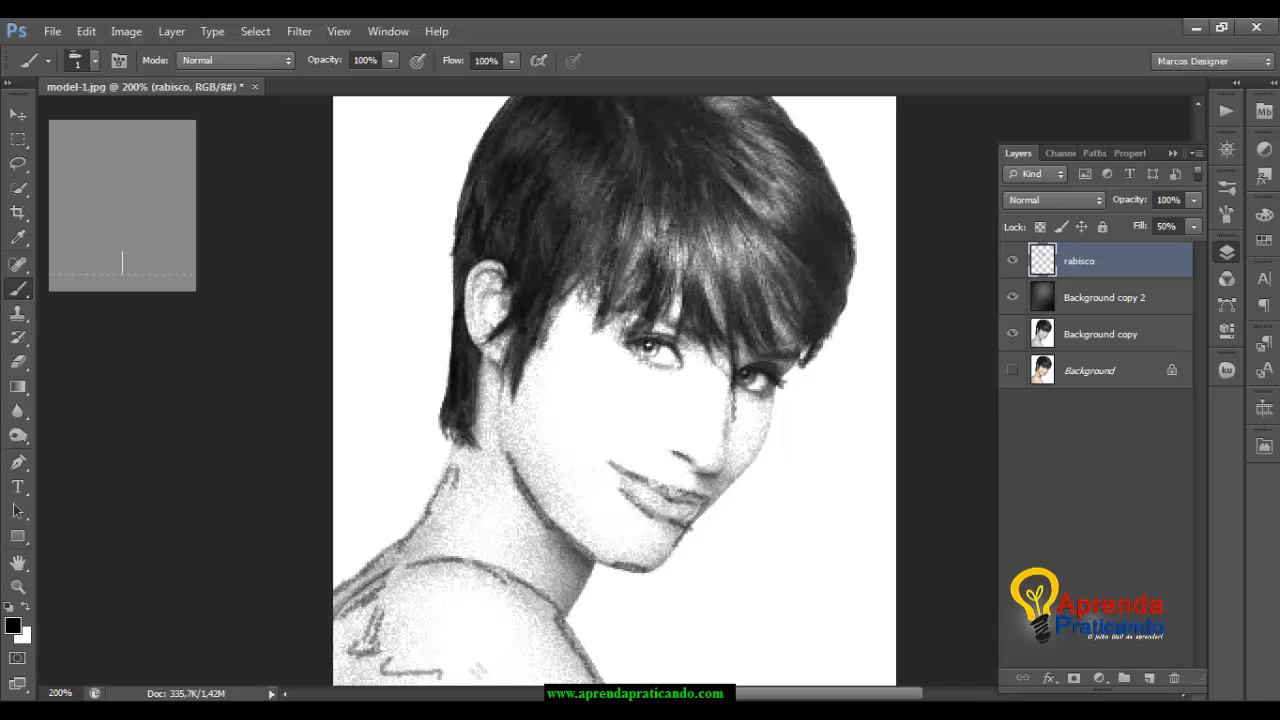
drag(568, 645, 592, 684)
mouse_move(568, 544)
mouse_down()
mouse_move(584, 598)
mouse_move(560, 606)
mouse_up()
drag(499, 493, 488, 467)
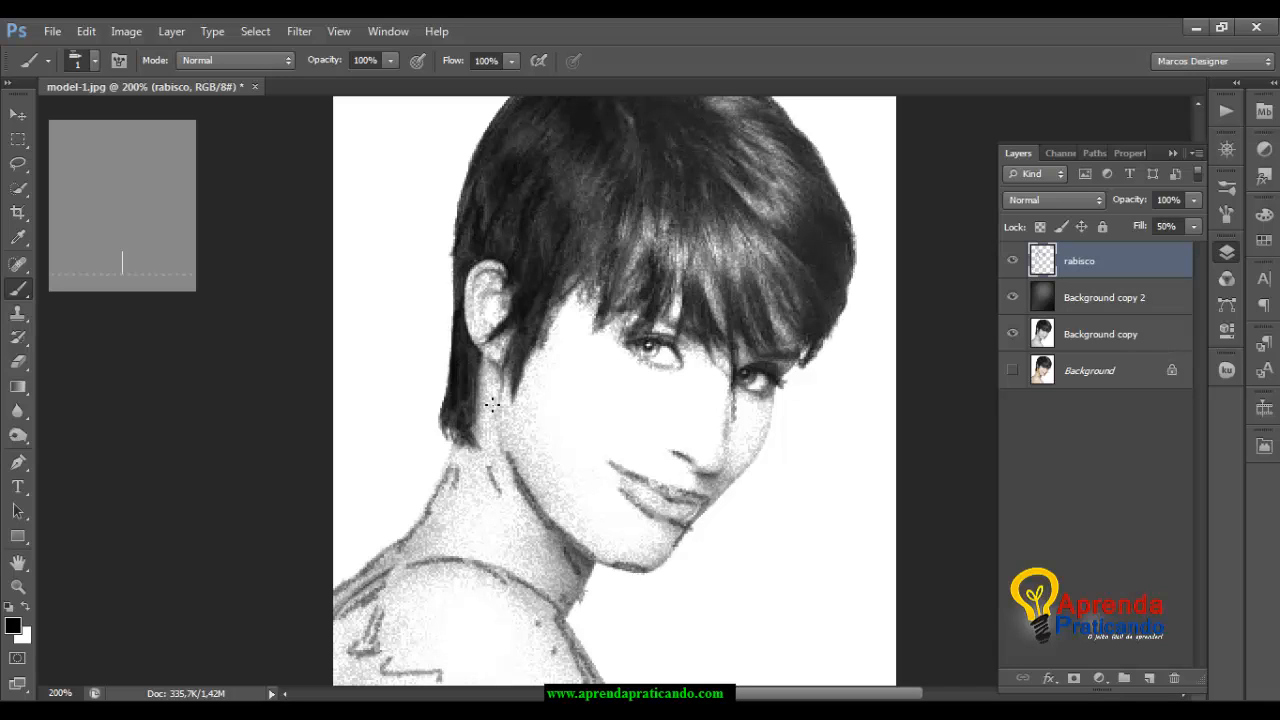
mouse_move(502, 398)
mouse_down()
mouse_move(503, 422)
mouse_move(523, 405)
mouse_move(485, 354)
mouse_move(461, 280)
mouse_move(473, 304)
mouse_move(489, 294)
mouse_up()
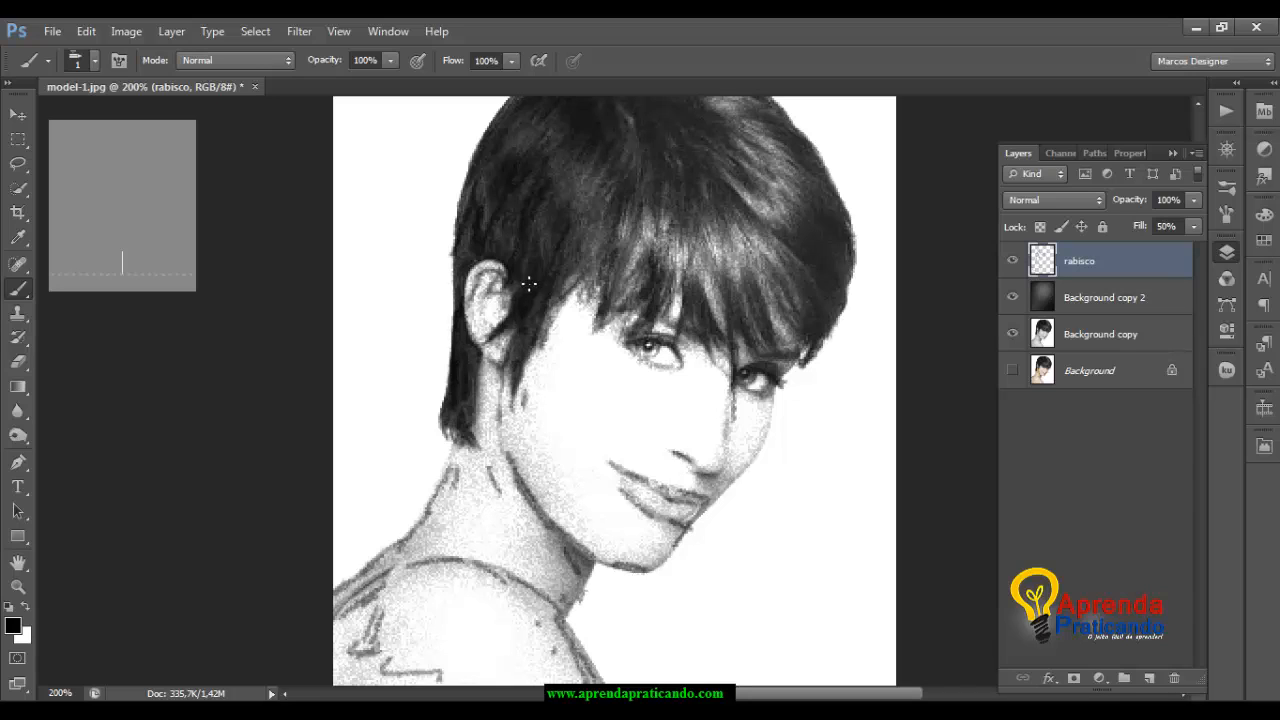
Step: Sketch strokes under the eye nearer the ear and add more strands across the fringe
drag(630, 352, 678, 376)
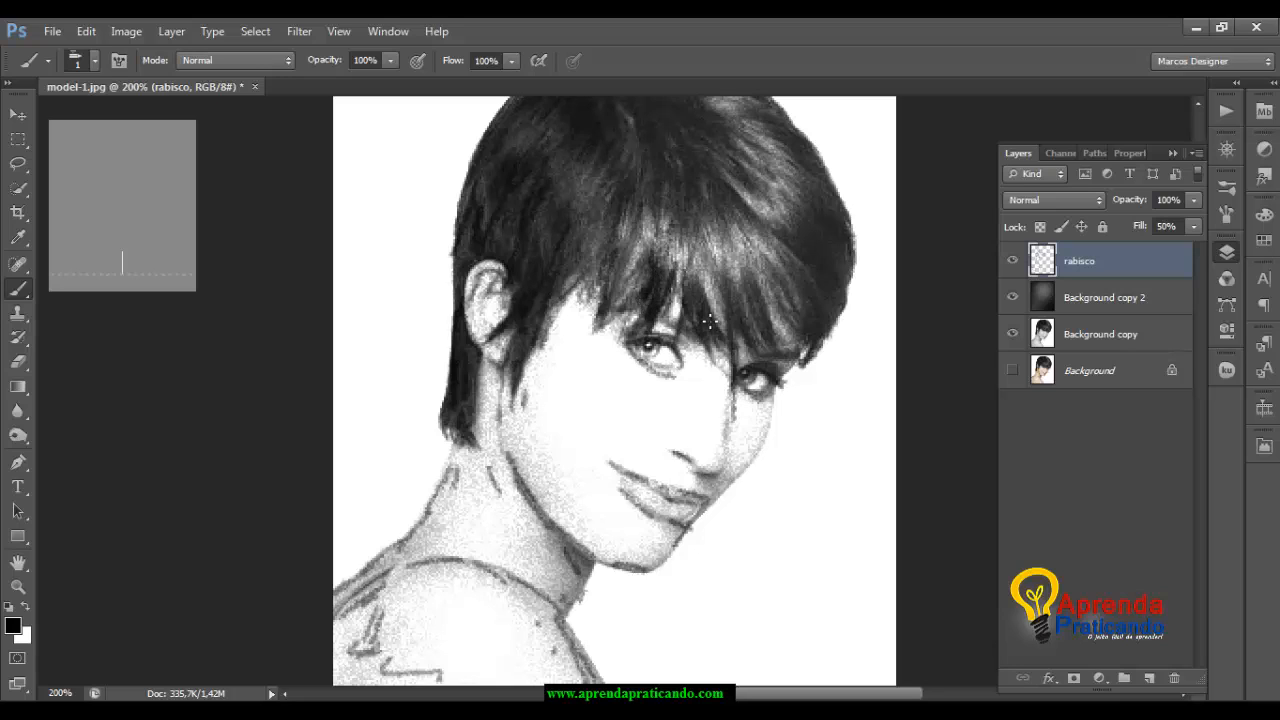
mouse_move(694, 240)
mouse_down()
mouse_move(714, 294)
mouse_move(742, 278)
mouse_move(757, 308)
mouse_up()
drag(746, 236, 754, 278)
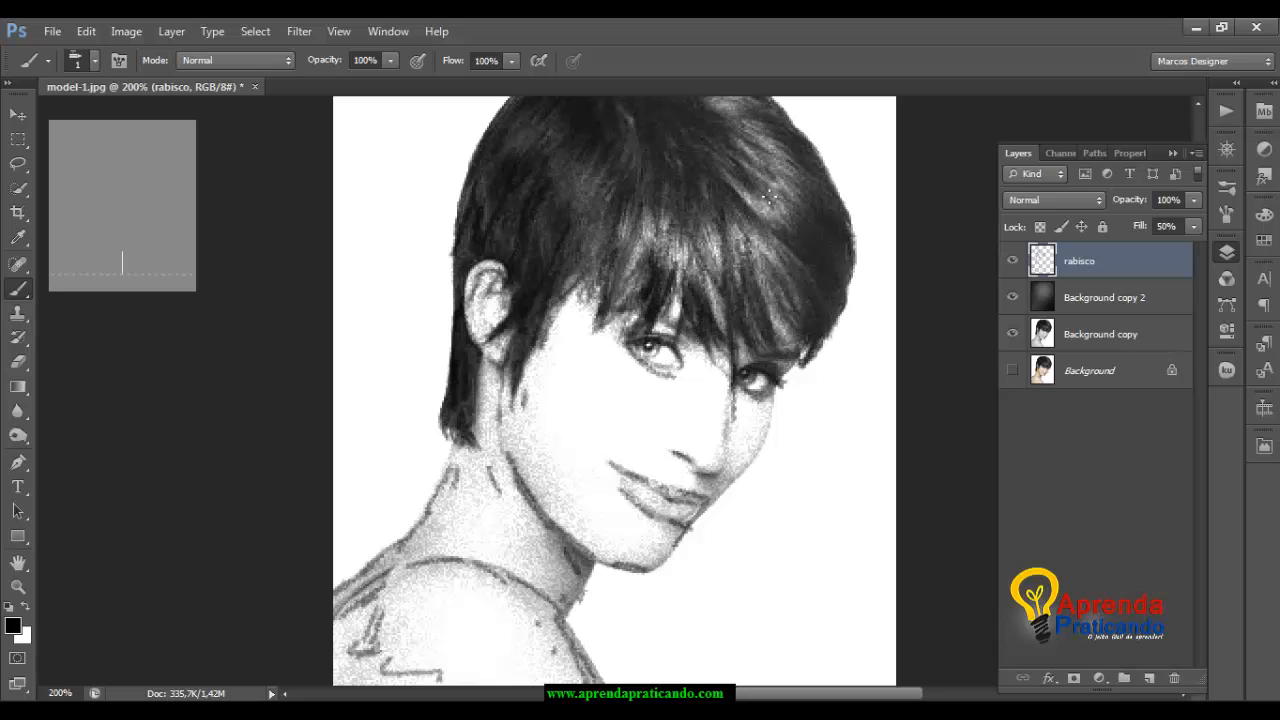
Step: Scribble strokes along the lower edge of the shoulder, in the white area beside it and along the back edge of the hair
key(ctrl+minus)
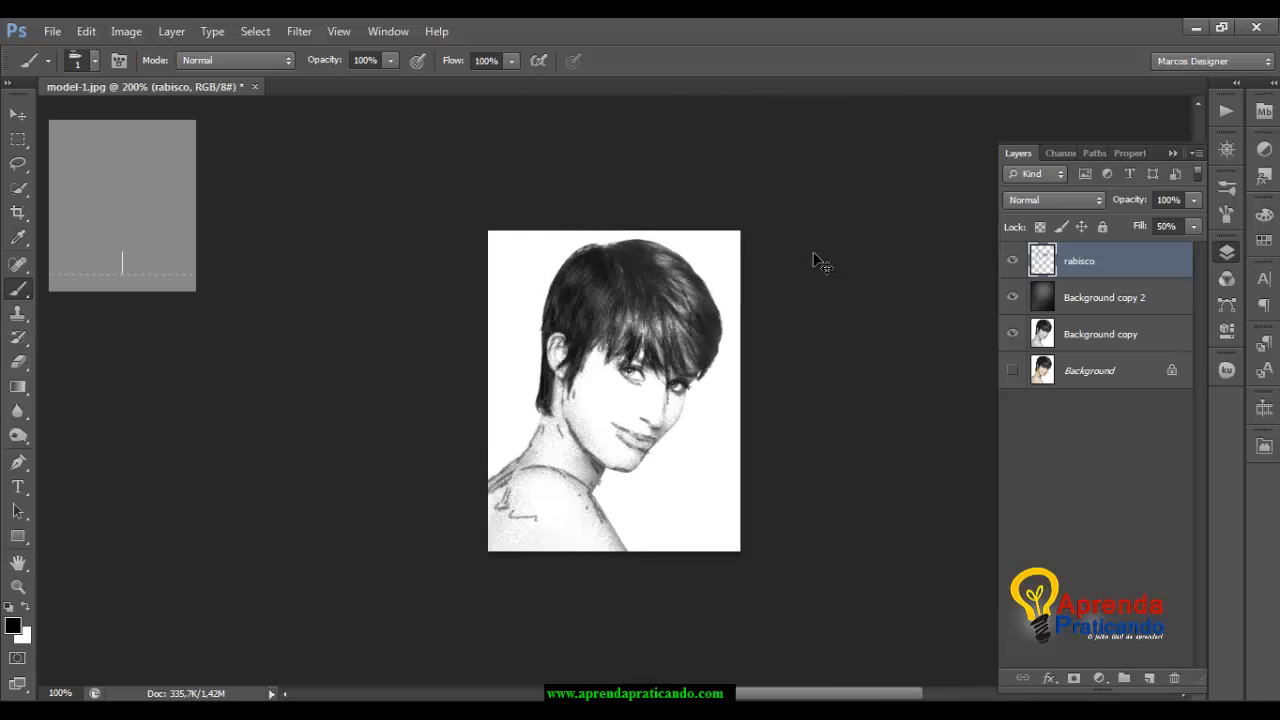
key(ctrl+minus)
key(ctrl+plus)
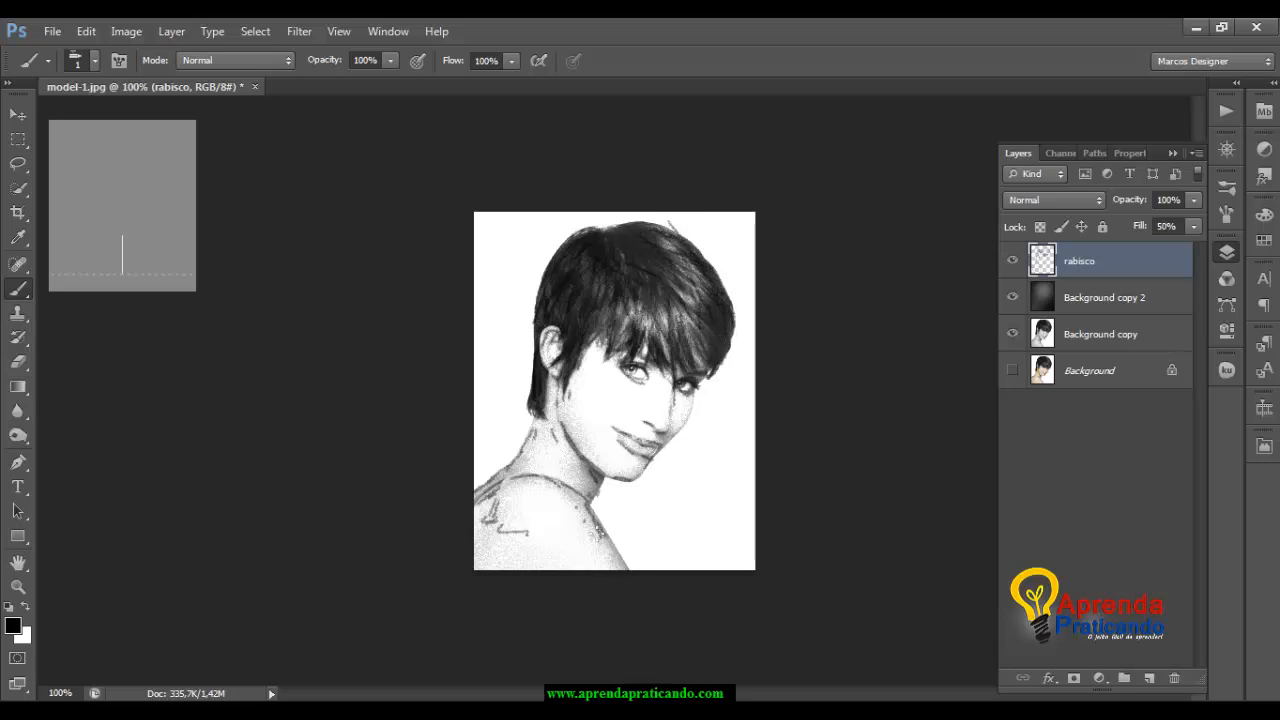
mouse_move(608, 557)
mouse_down()
mouse_move(616, 568)
mouse_move(593, 564)
mouse_up()
drag(567, 564, 497, 568)
mouse_move(650, 569)
mouse_down()
mouse_move(639, 526)
mouse_move(652, 547)
mouse_move(623, 525)
mouse_move(659, 562)
mouse_up()
drag(622, 517, 632, 530)
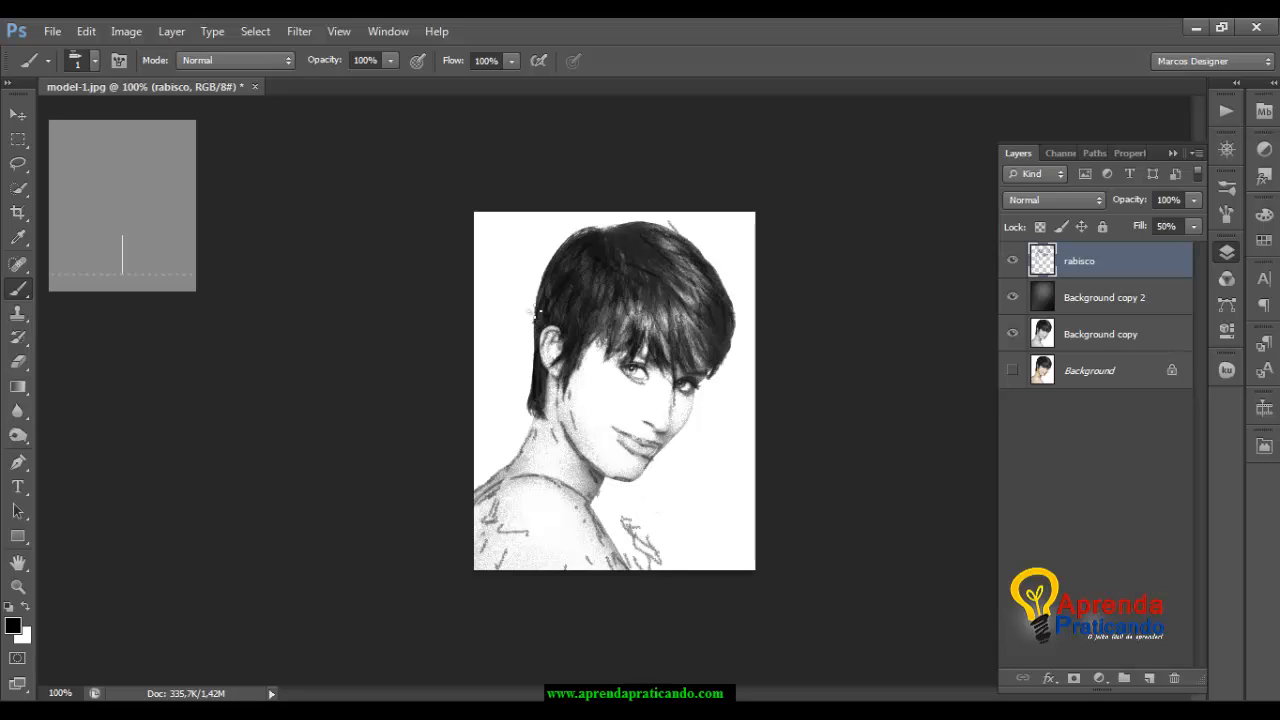
drag(538, 313, 530, 350)
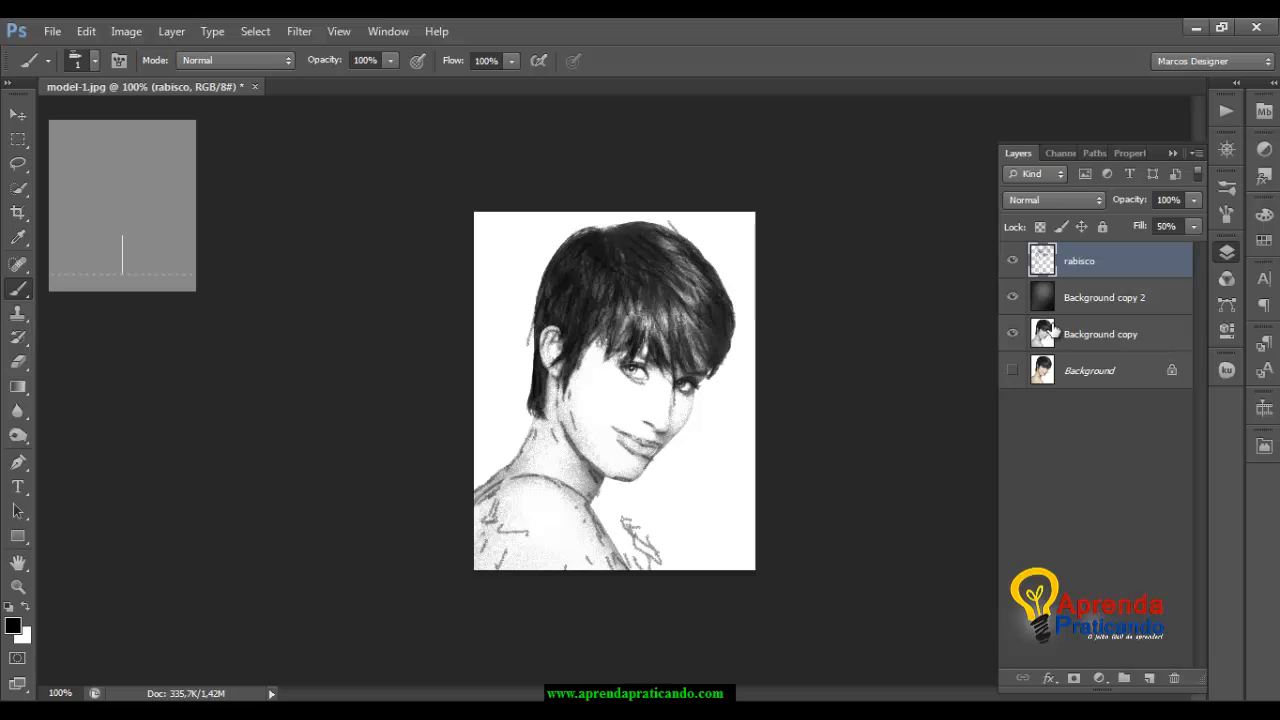
Step: Reduce the fill of the rabisco layer to 31% and switch to the Move tool
click(1195, 226)
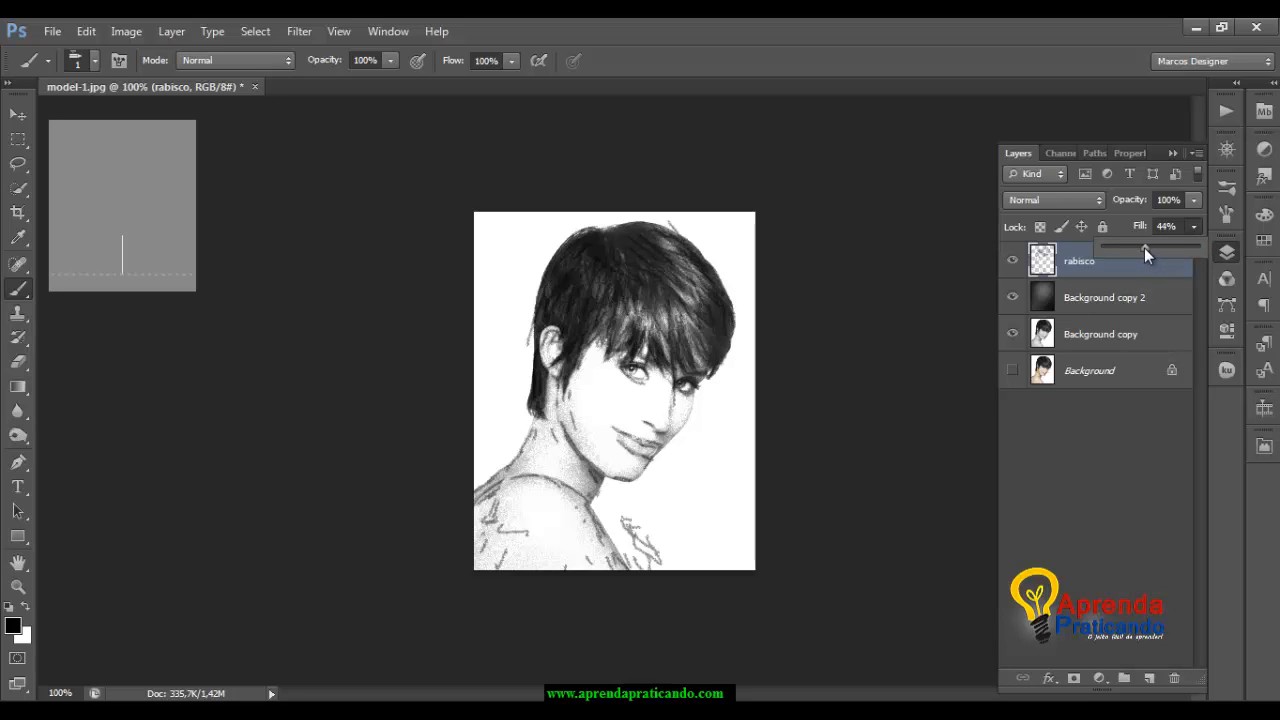
drag(1144, 248, 1141, 250)
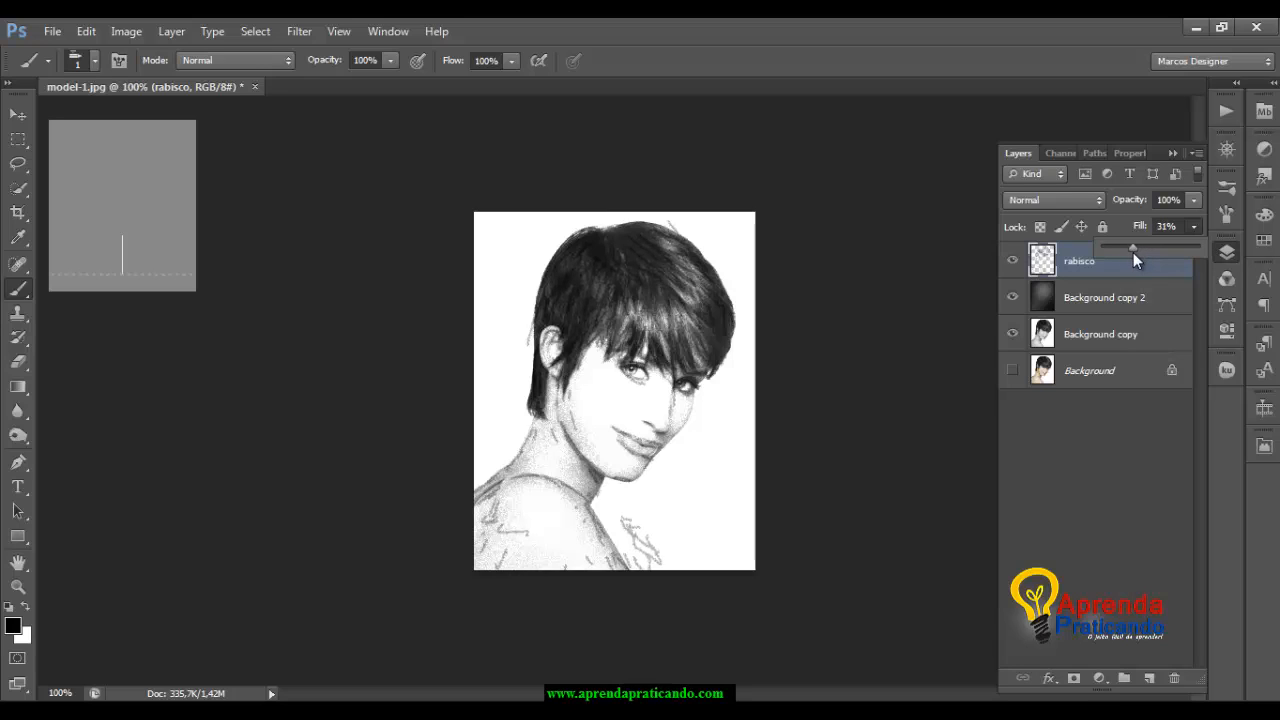
click(18, 114)
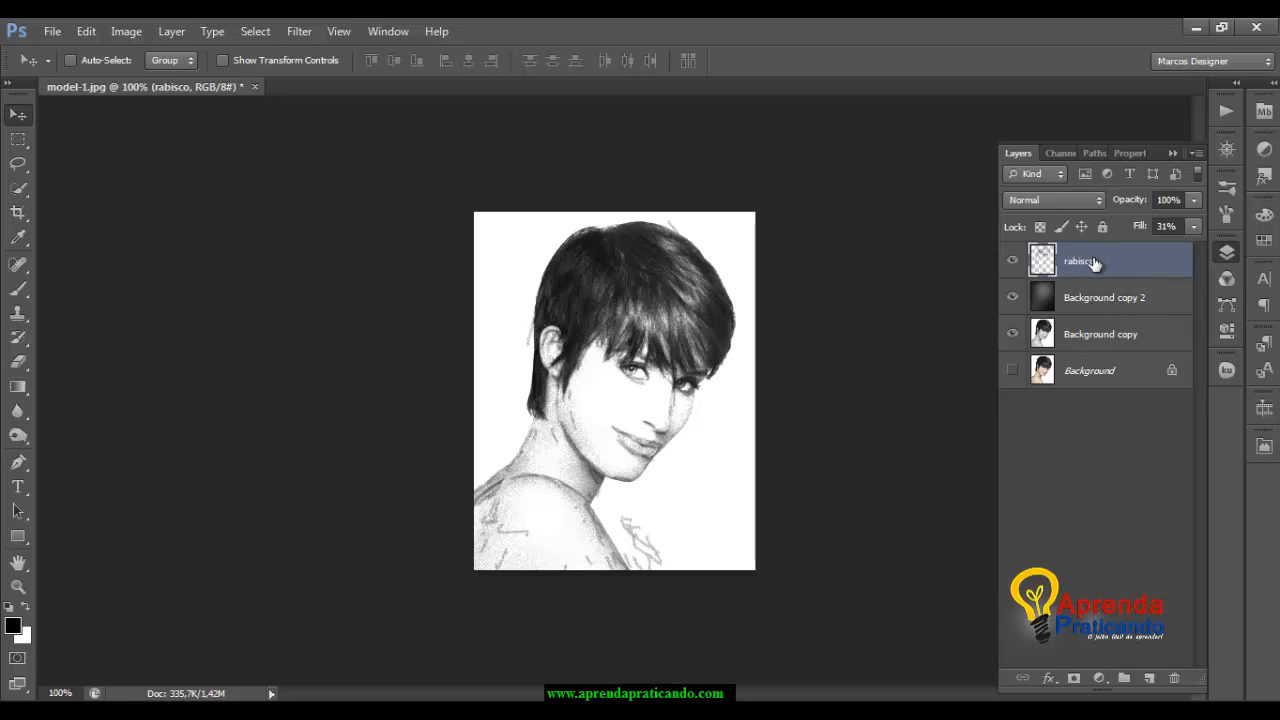
Step: Group the rabisco, Background copy 2 and Background copy layers
shift+click(1087, 345)
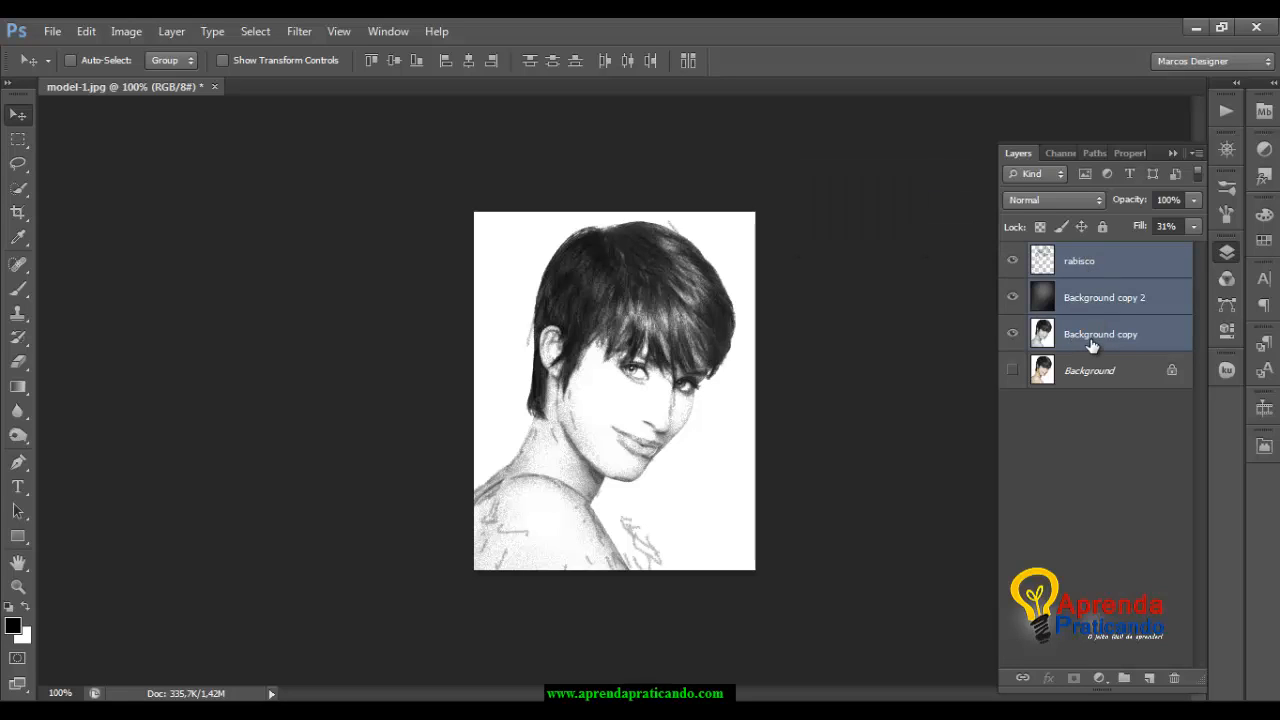
drag(1094, 338, 1122, 625)
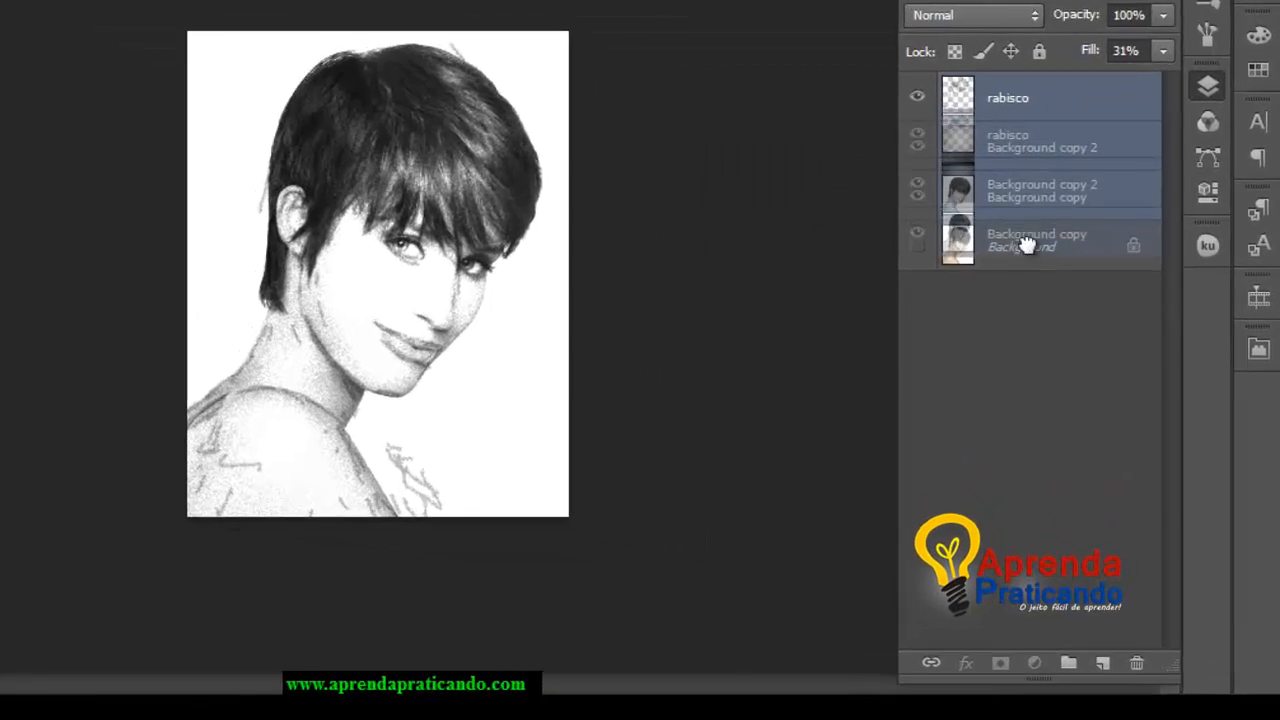
drag(1002, 554, 1008, 645)
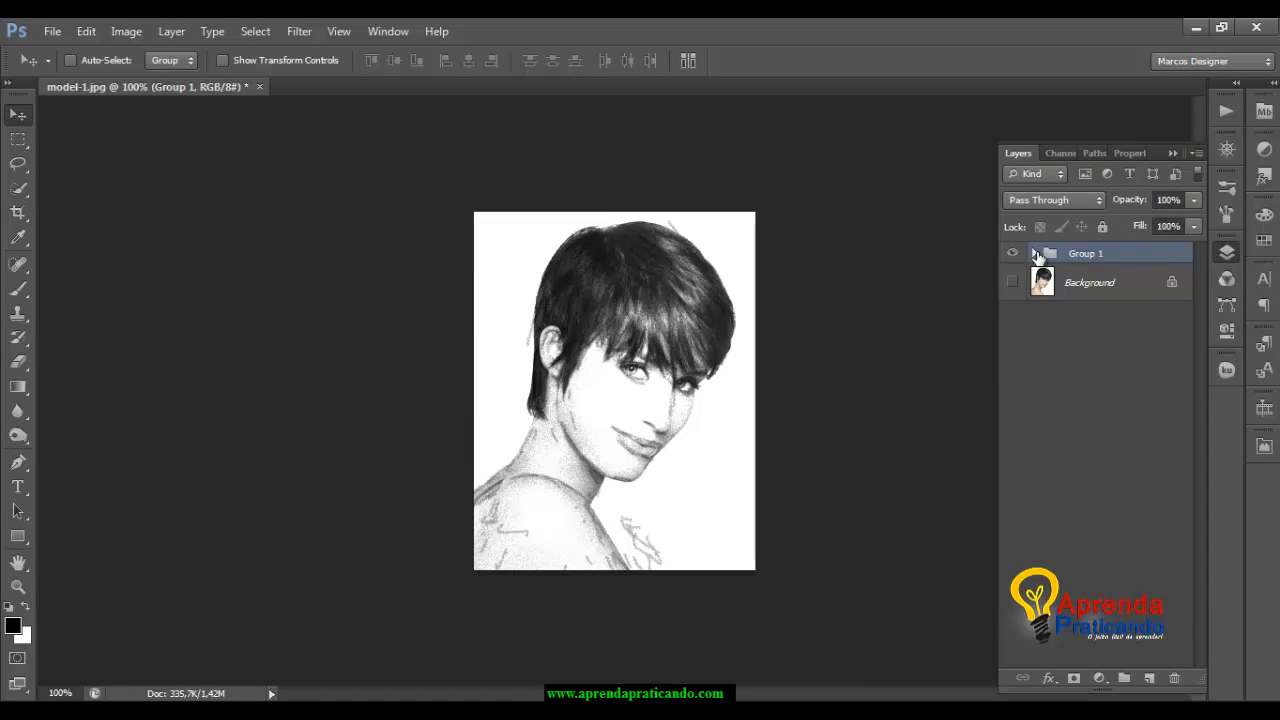
Step: Add a Levels adjustment layer above the group with black input 13, midtones 0,88 and white input 255
click(1100, 679)
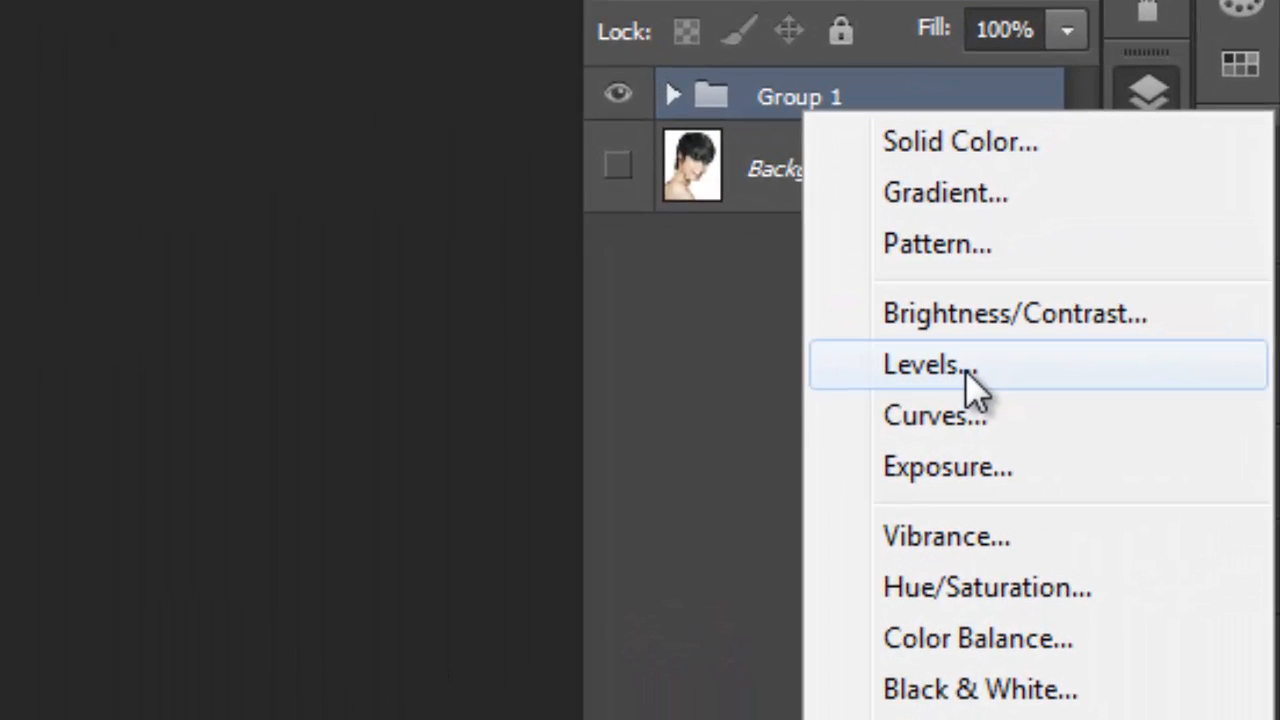
click(1140, 362)
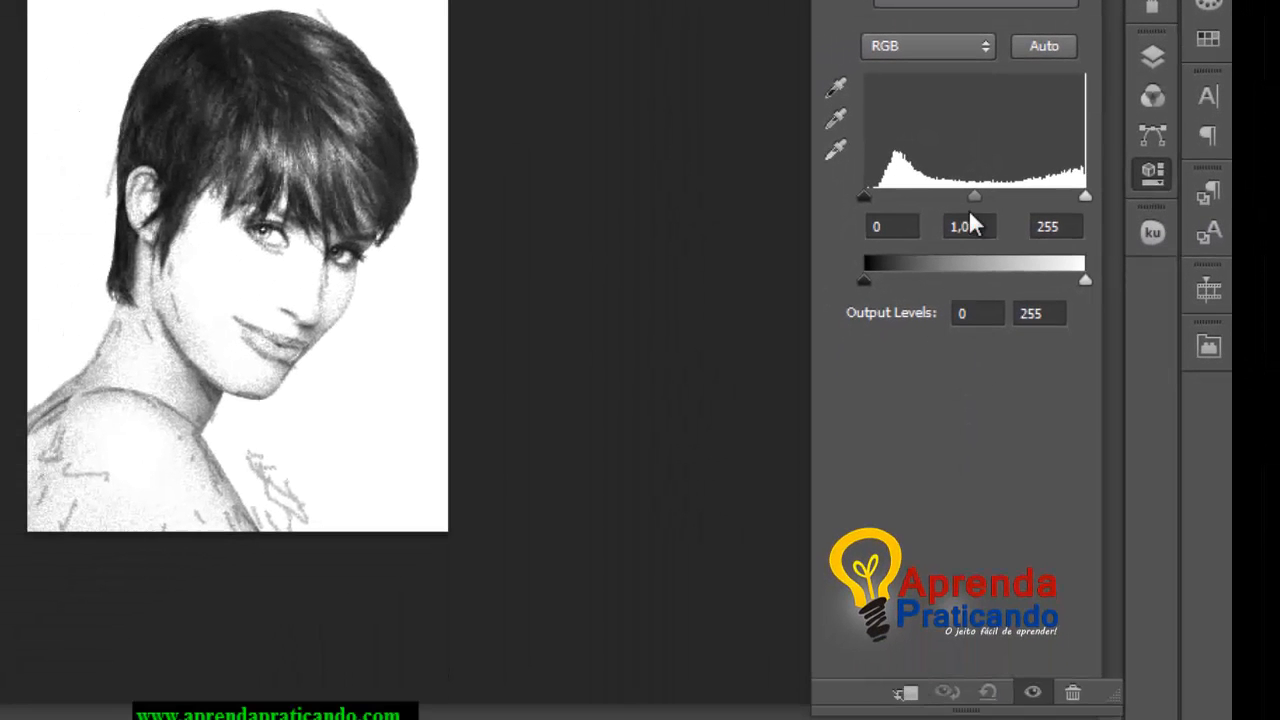
drag(977, 197, 989, 200)
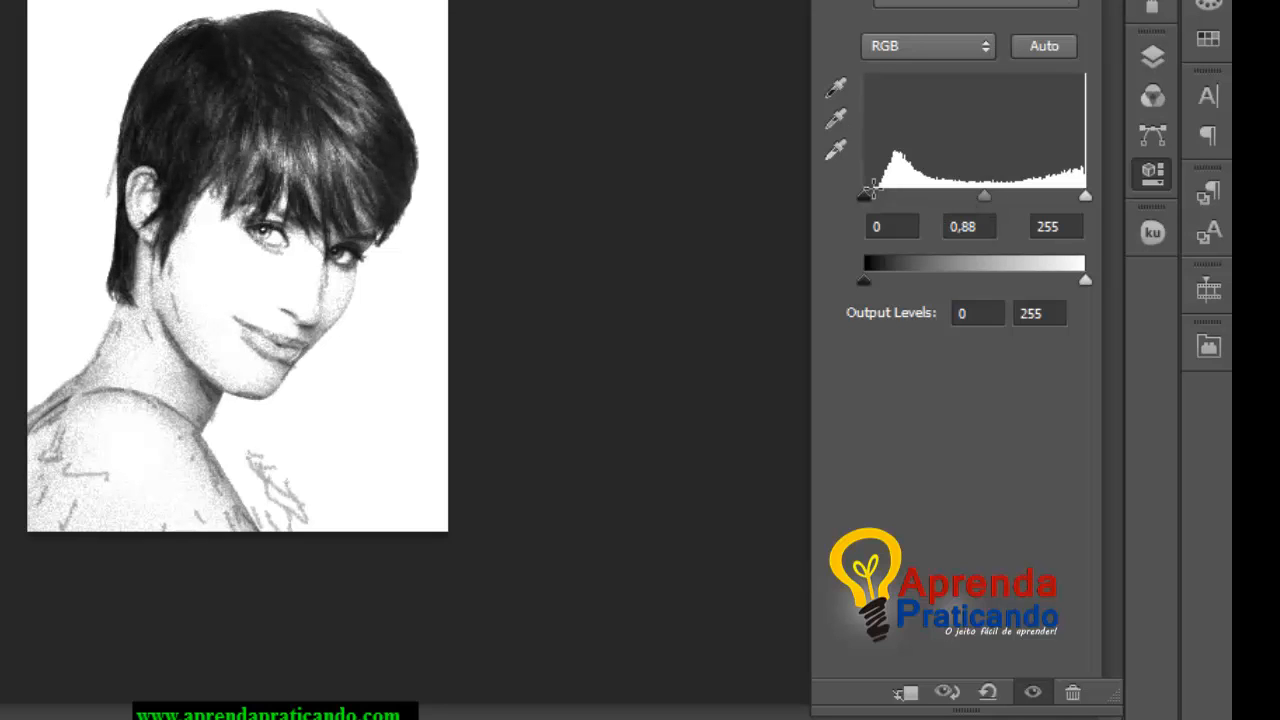
drag(866, 199, 905, 232)
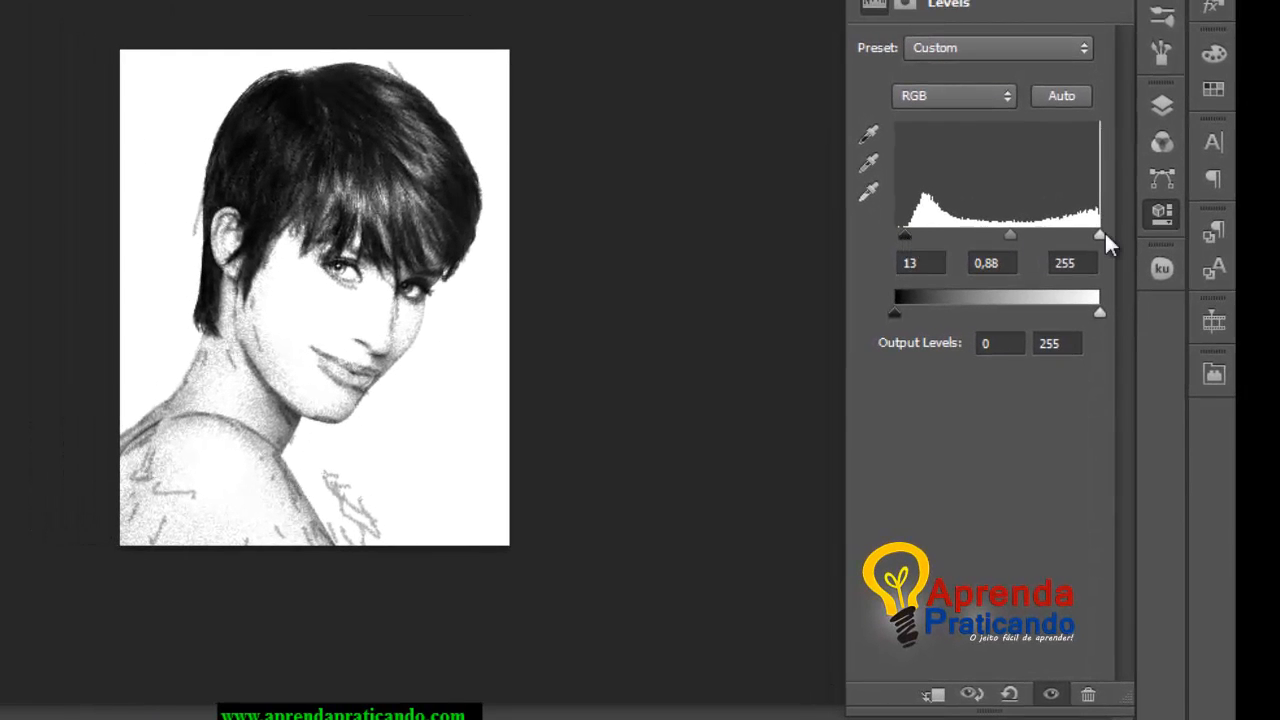
drag(1108, 245, 1100, 247)
click(940, 54)
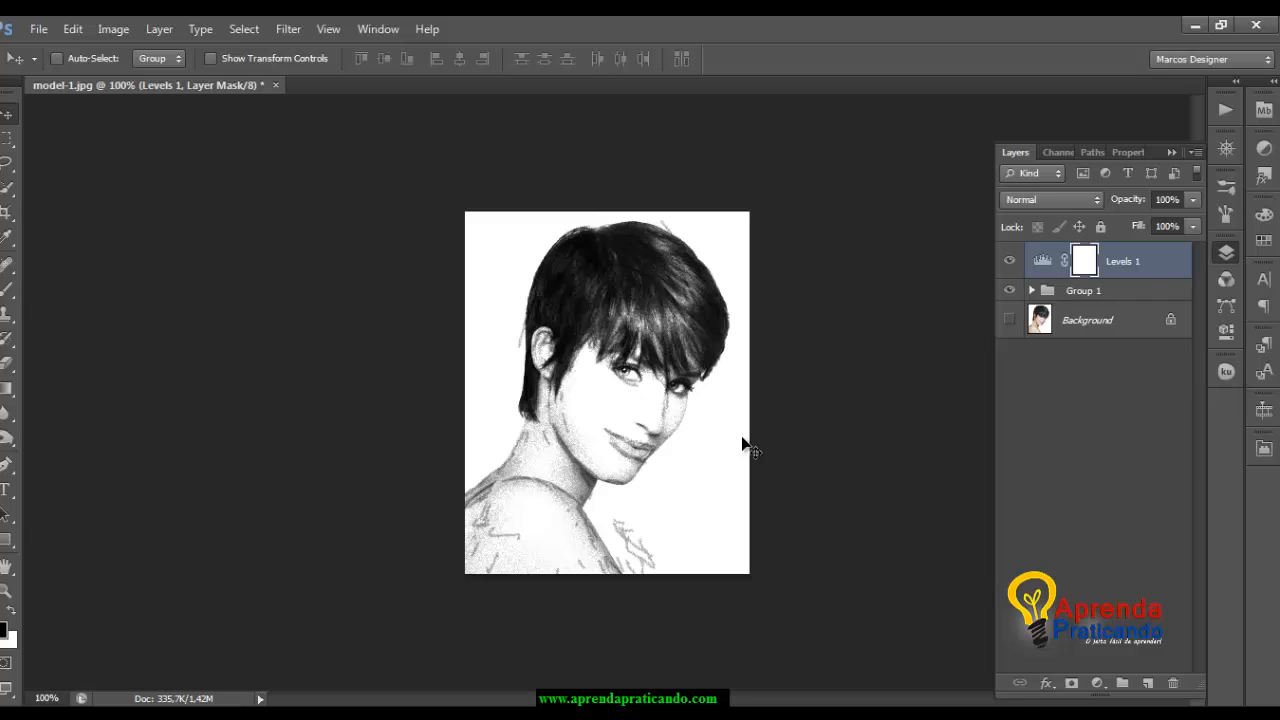
Step: Merge the Levels 1 adjustment layer and Group 1 into a single layer
shift+click(1091, 294)
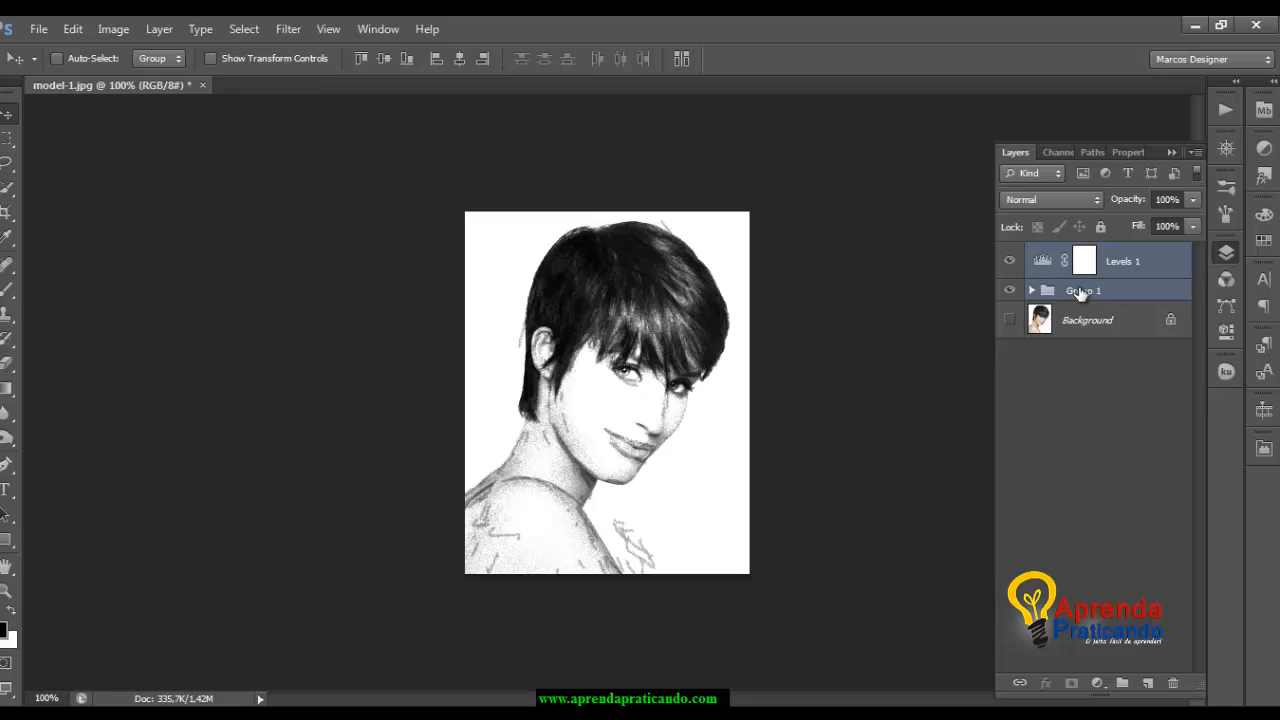
right_click(1079, 290)
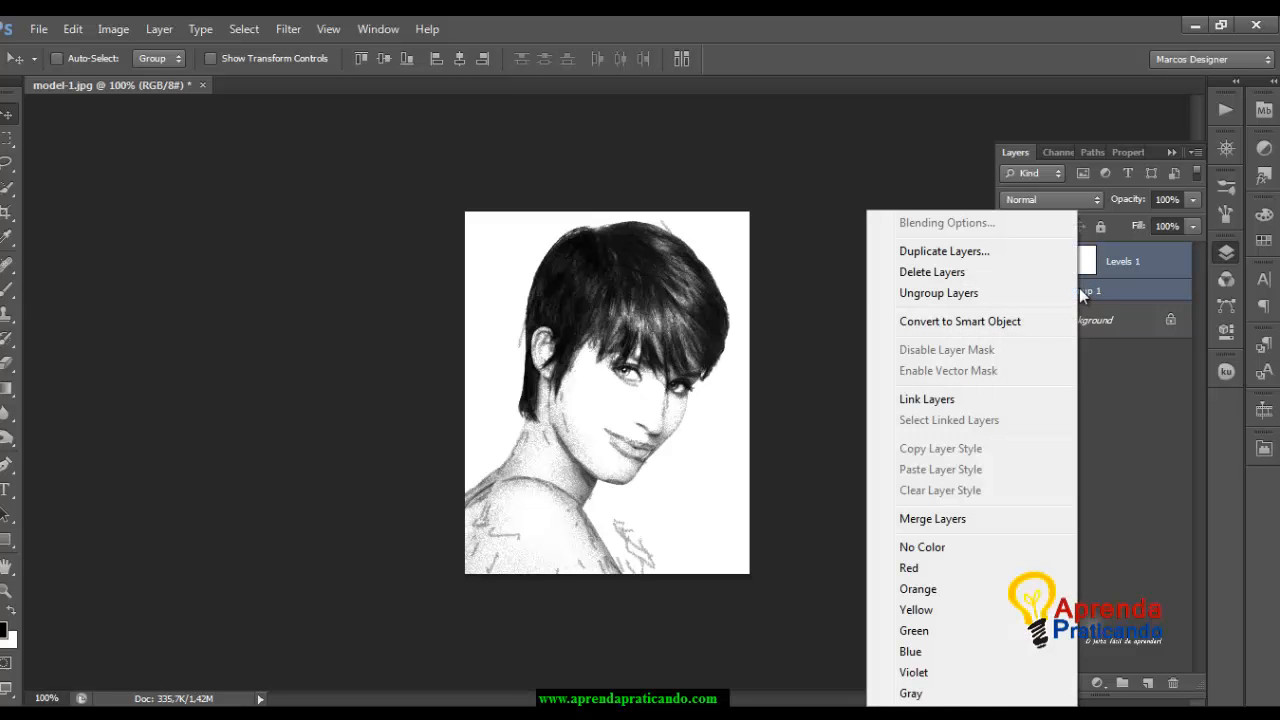
click(979, 521)
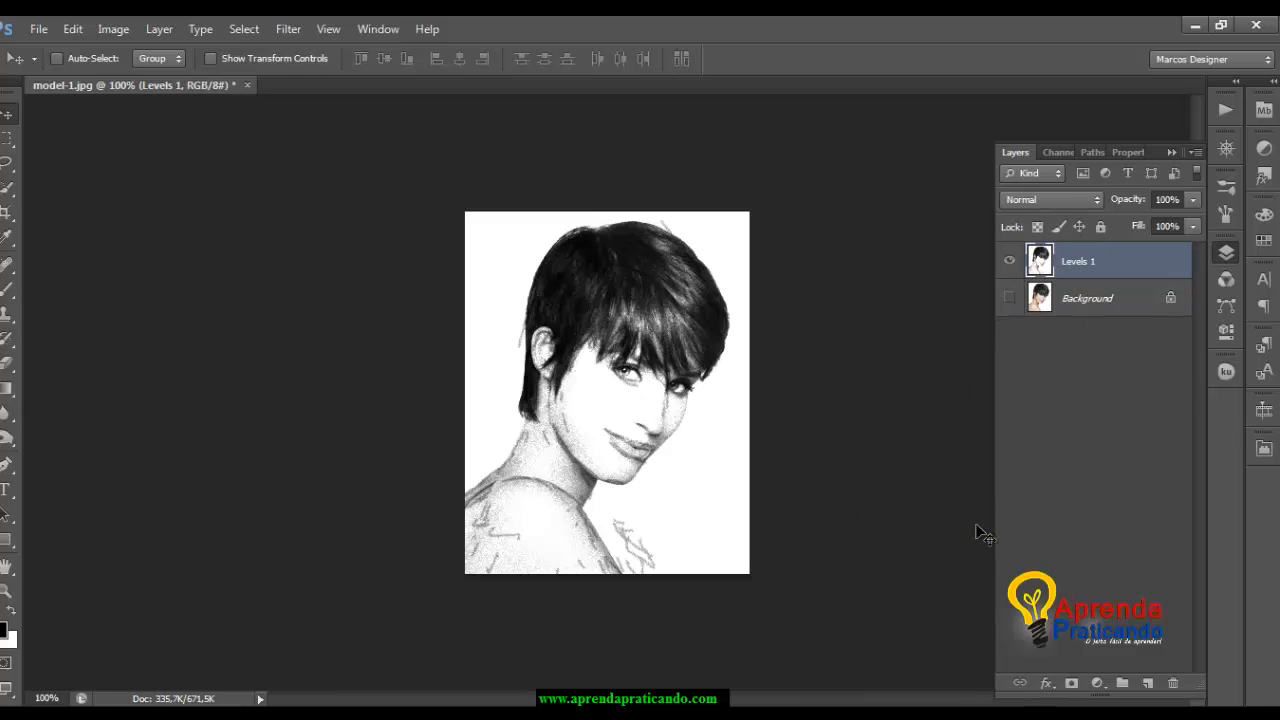
Step: Toggle the visibility of the Background and Levels 1 layers to compare the original photo with the sketch
click(1009, 297)
click(1010, 261)
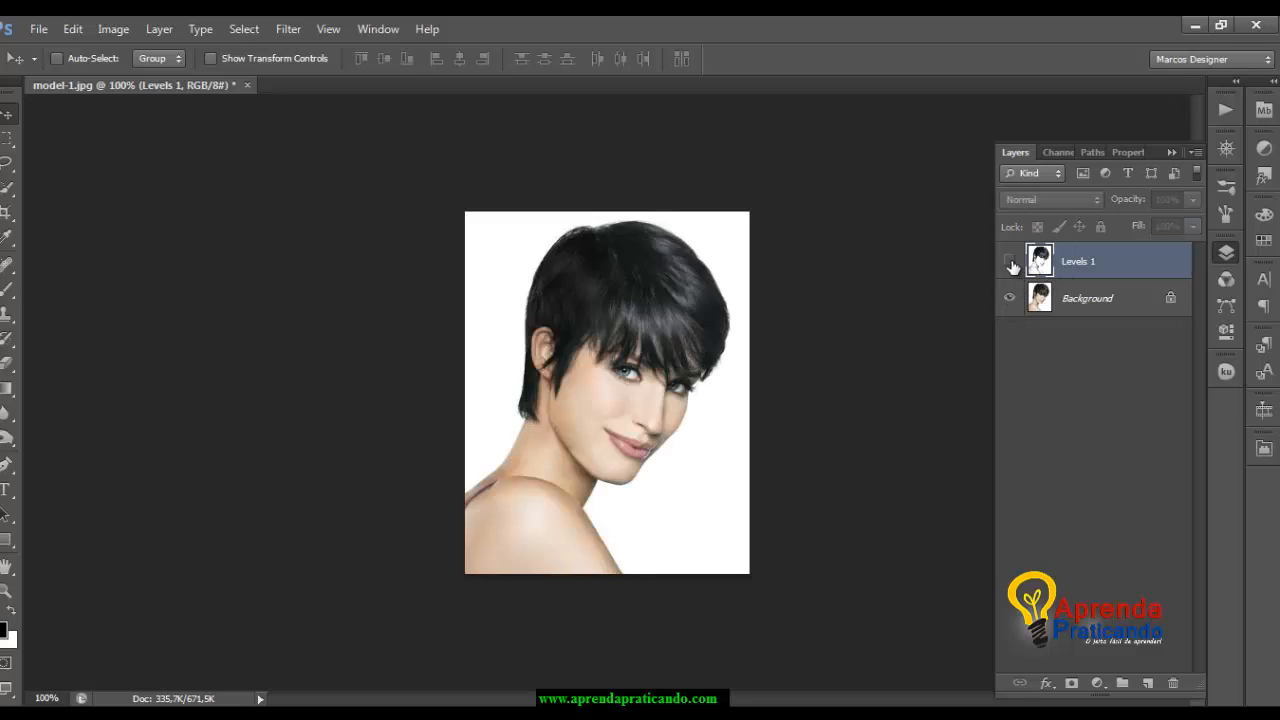
click(1010, 261)
click(1010, 298)
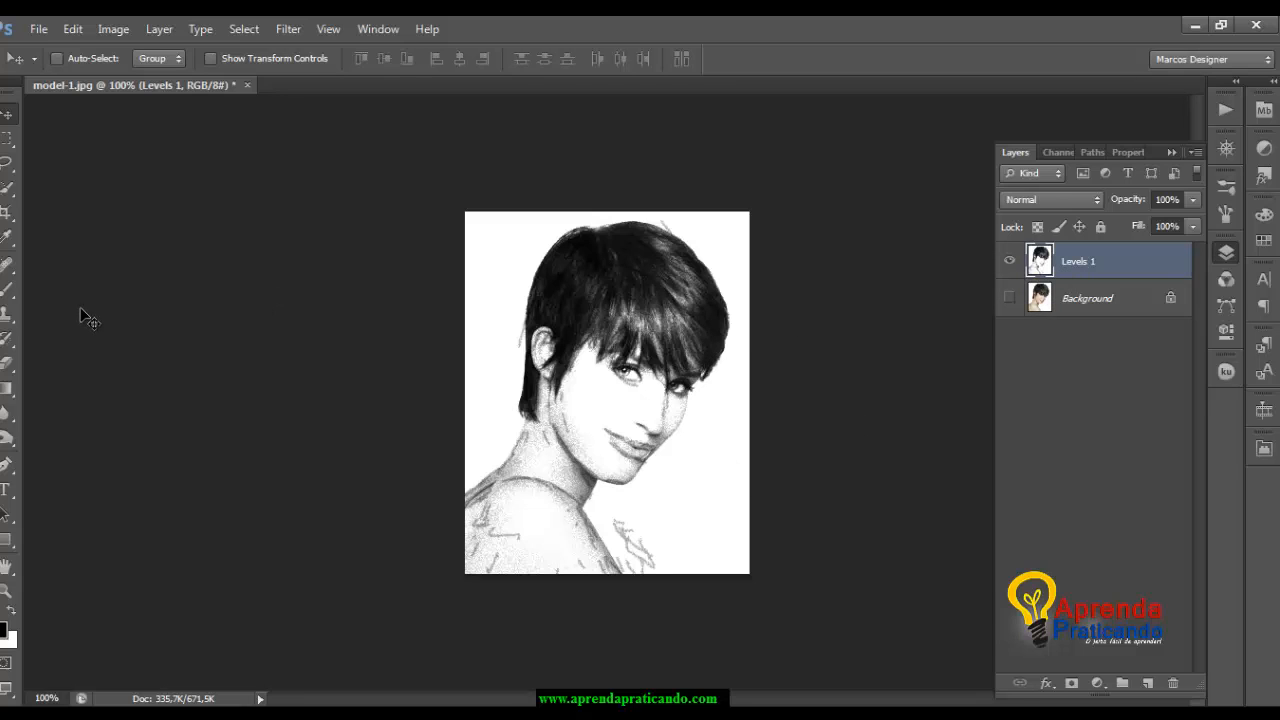
Step: Choose the 44 px textured tip for the Eraser and dab it on the white area beside the shoulder
click(7, 363)
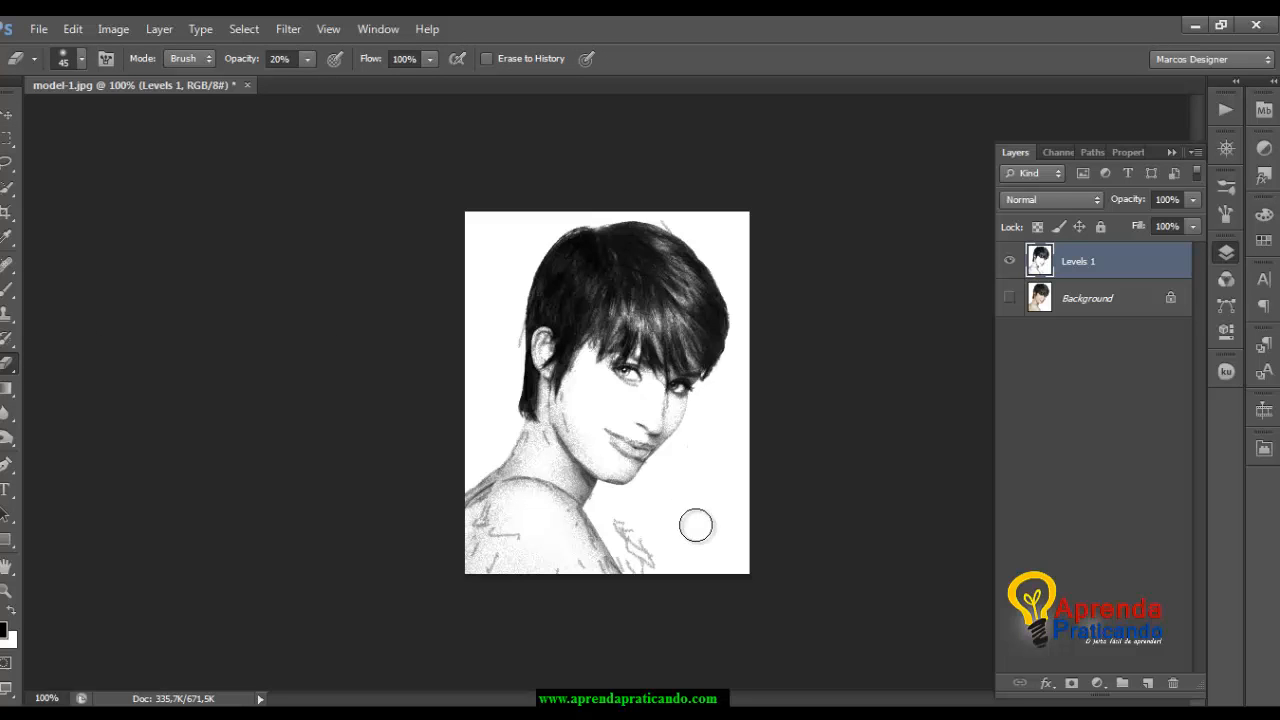
right_click(689, 469)
drag(898, 598, 902, 642)
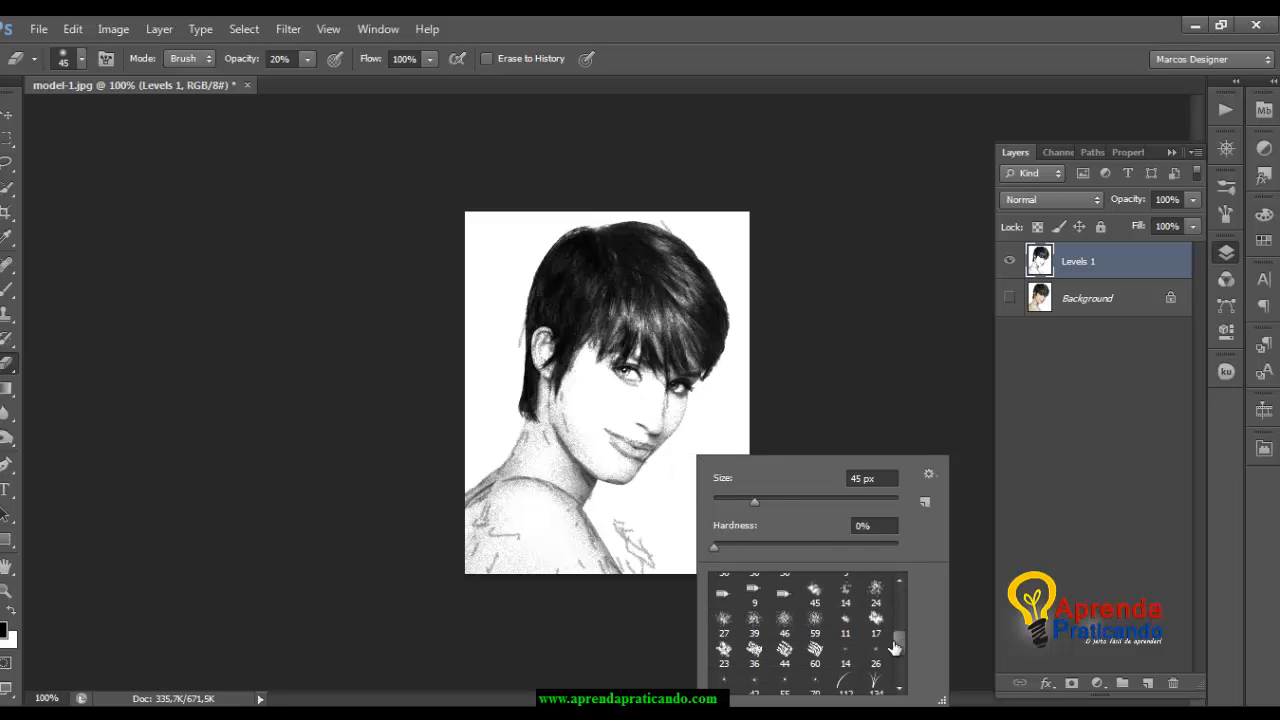
click(785, 652)
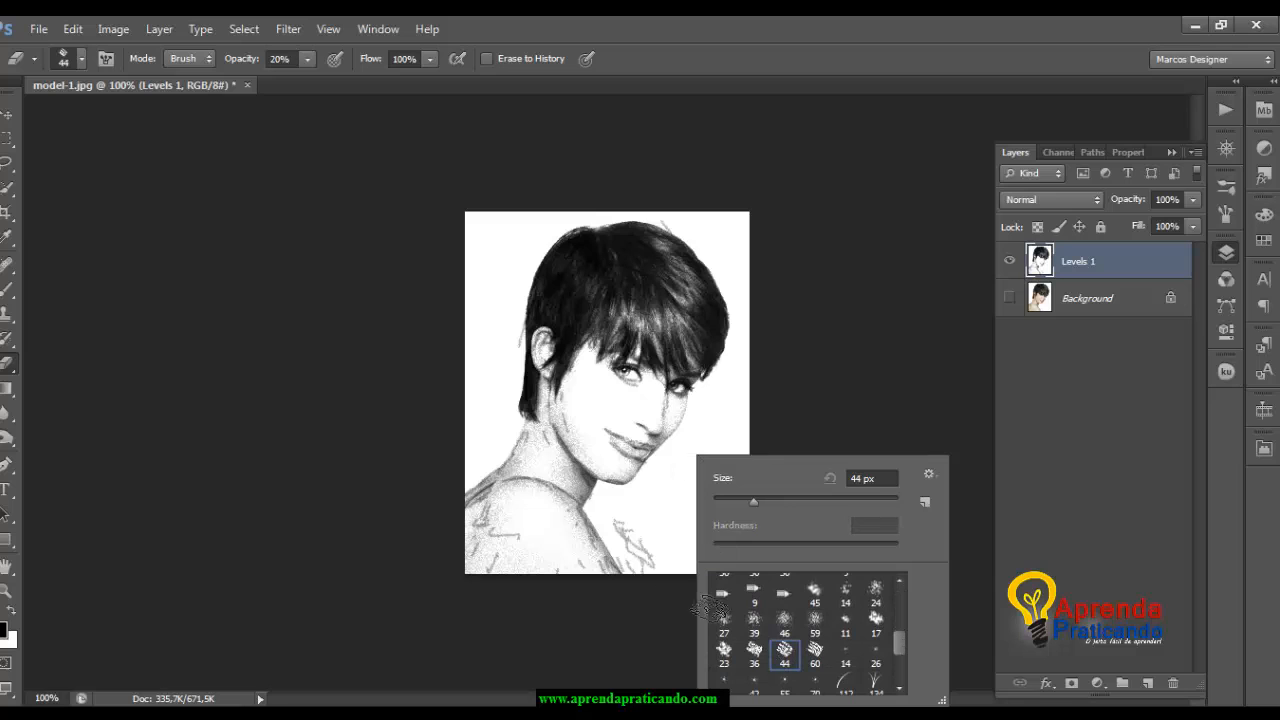
click(669, 560)
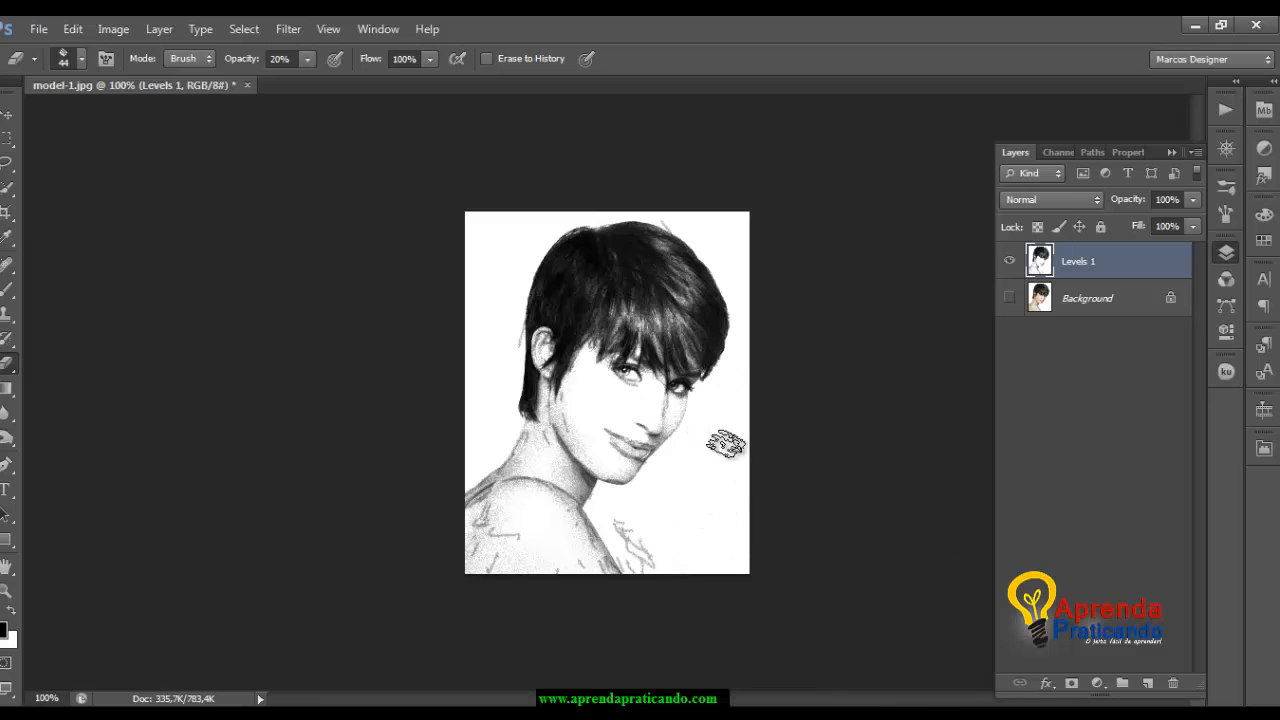
Step: Add a new layer directly above the Background layer and name it fundo
click(1080, 300)
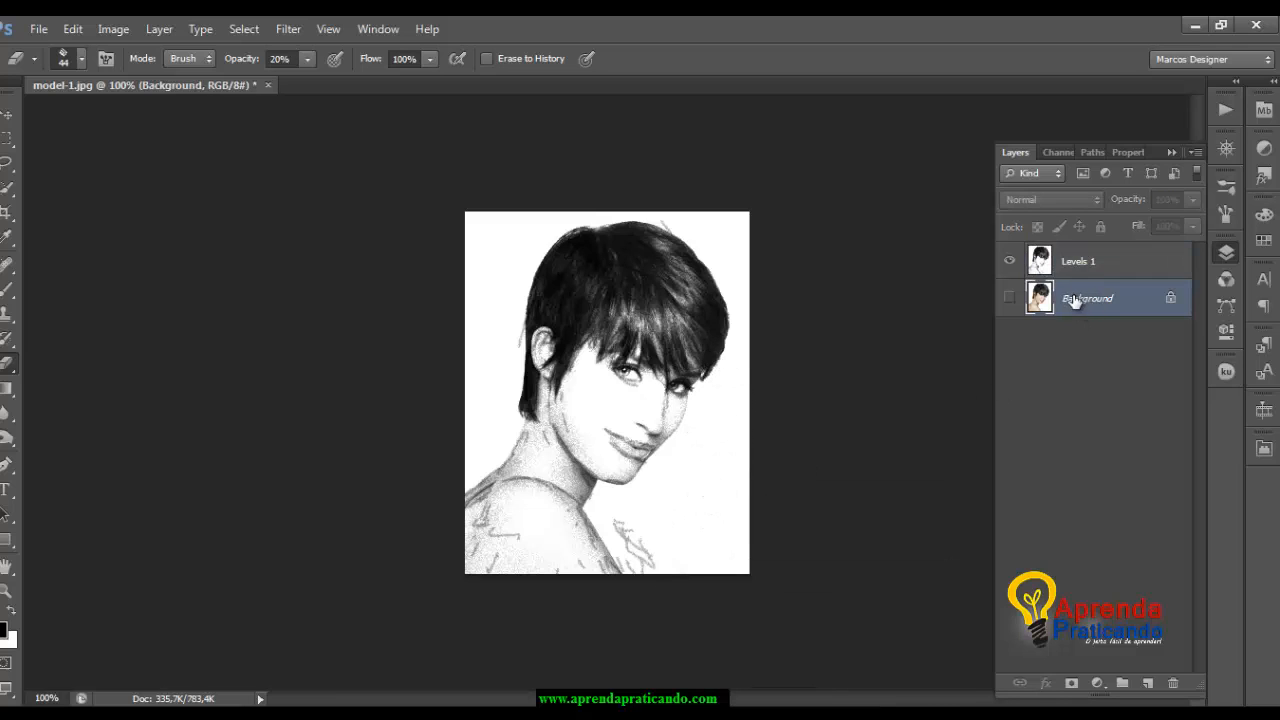
click(1148, 683)
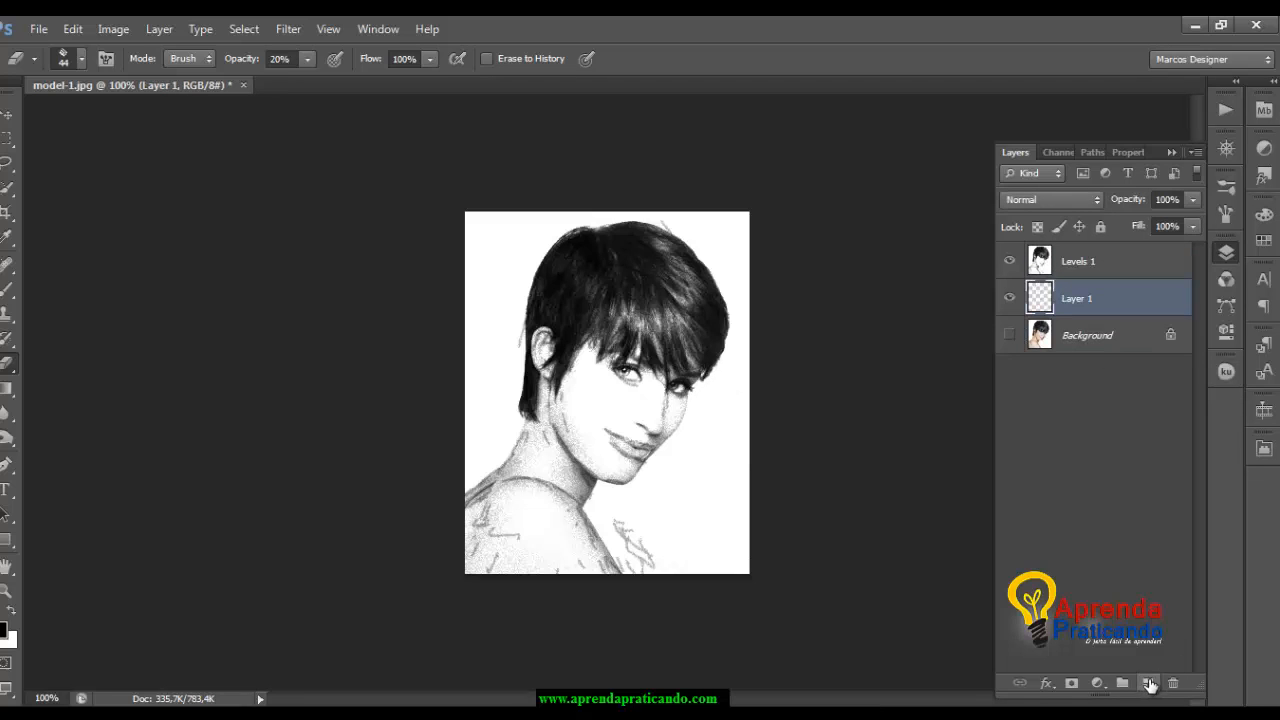
double_click(1078, 300)
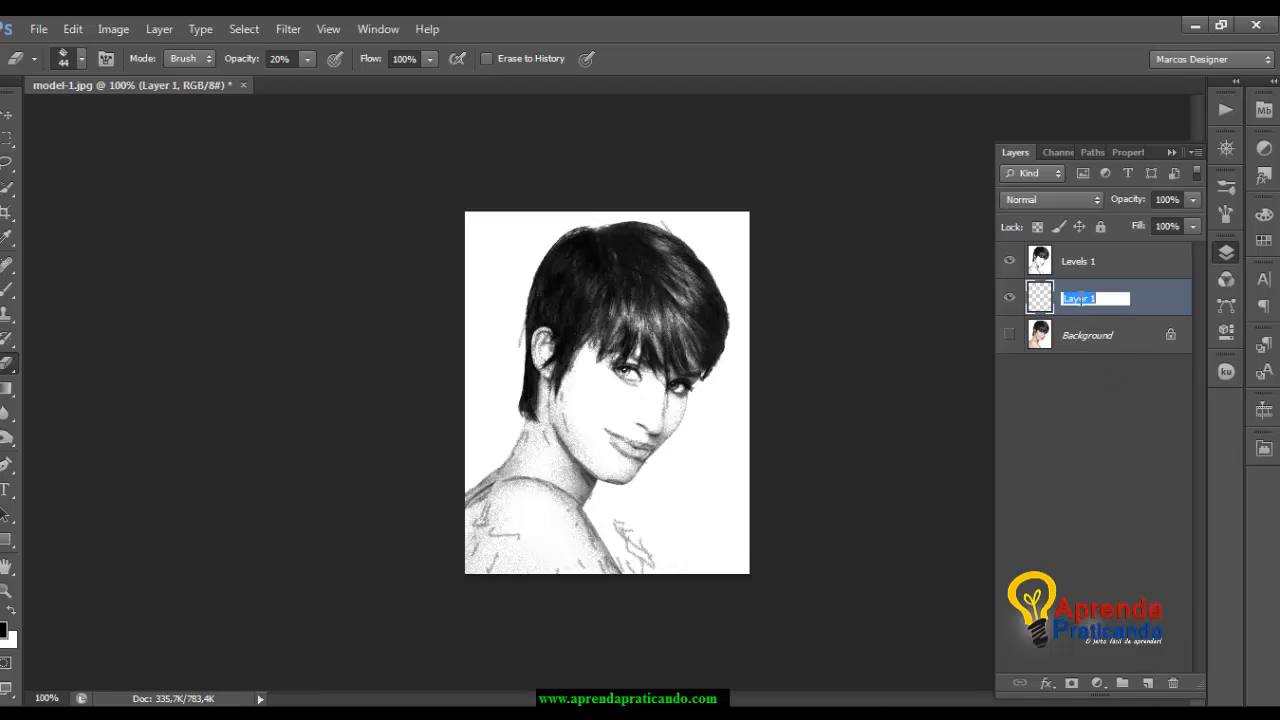
text(E)
key(Return)
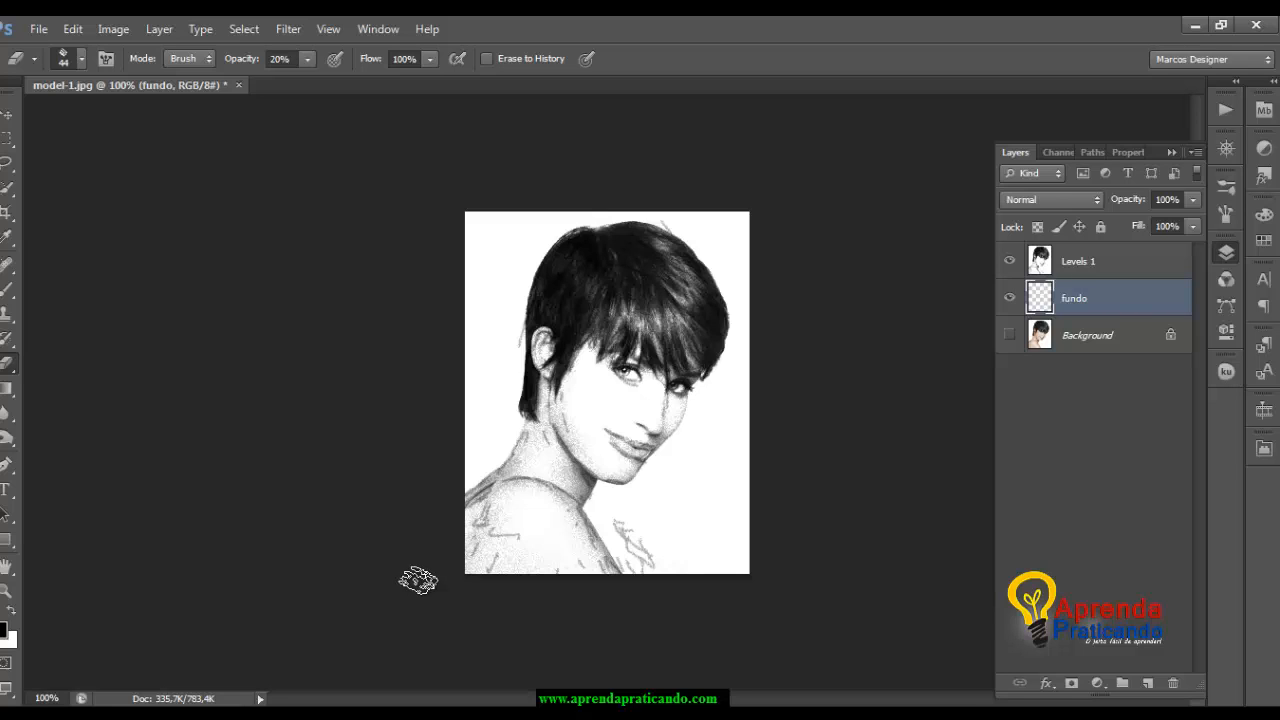
Step: Set the background colour to a dark blue and fill the fundo layer with it
click(10, 642)
click(646, 277)
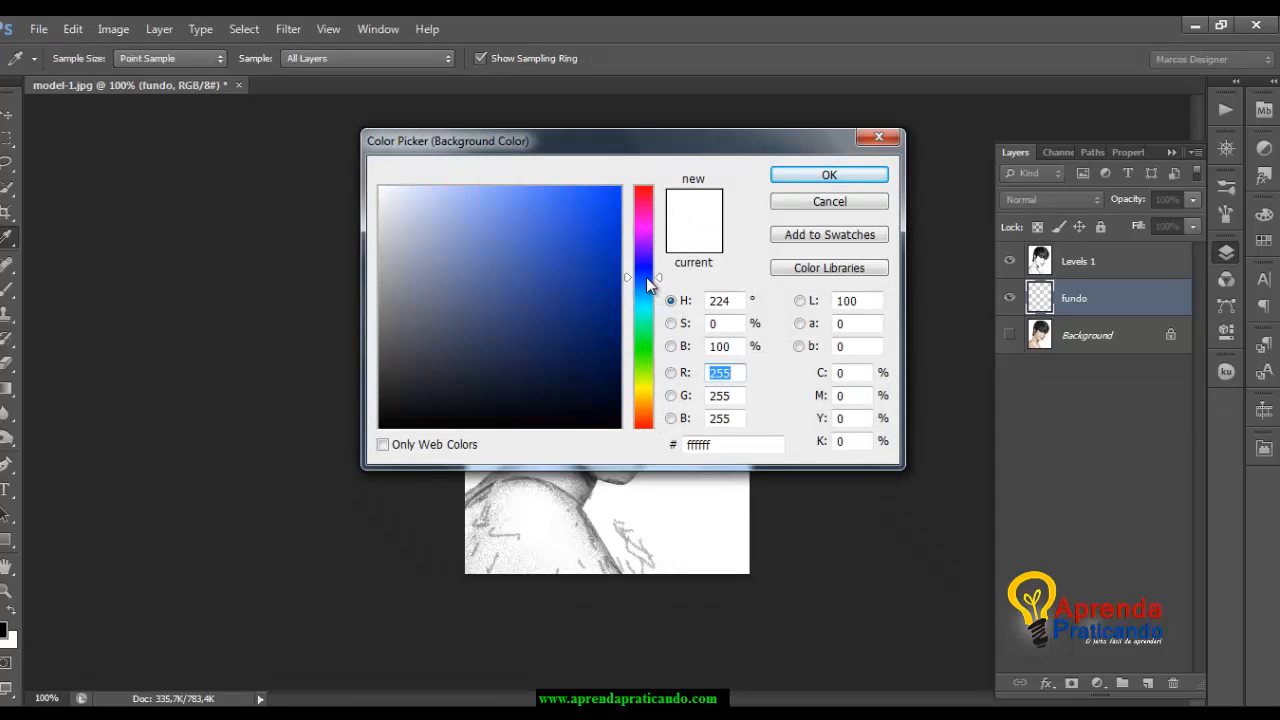
click(601, 331)
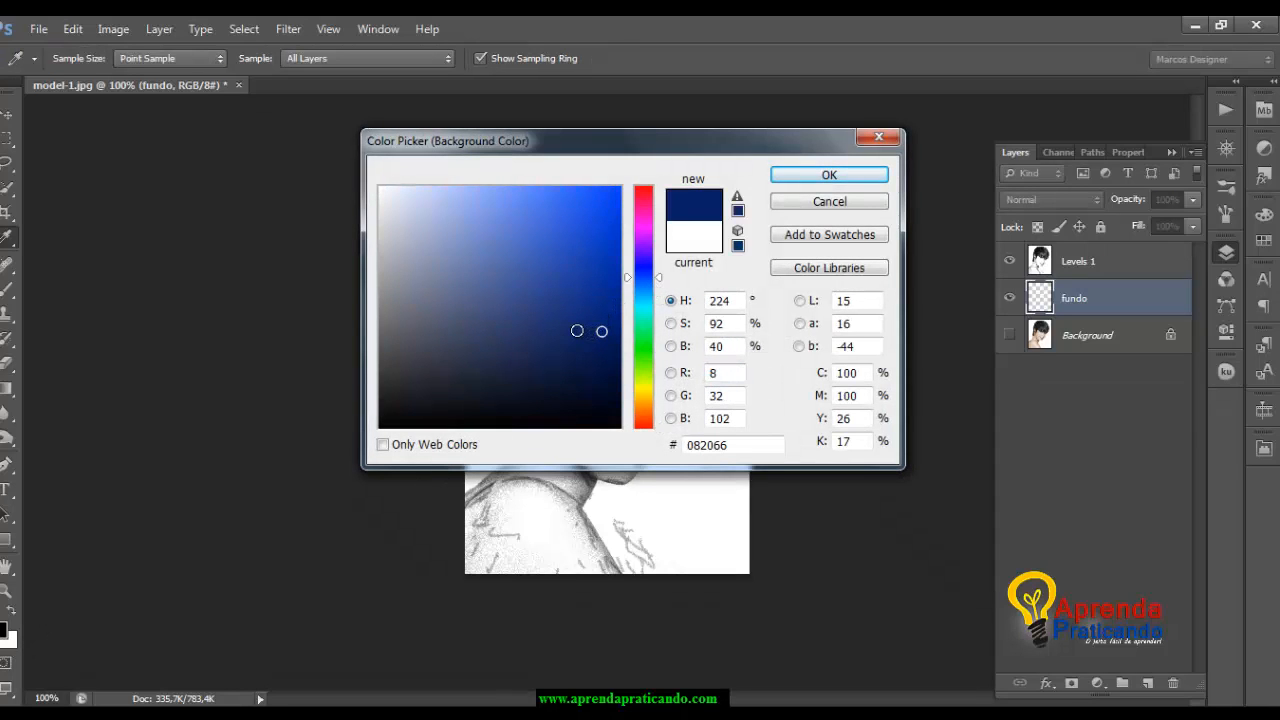
click(577, 330)
click(829, 175)
key(e)
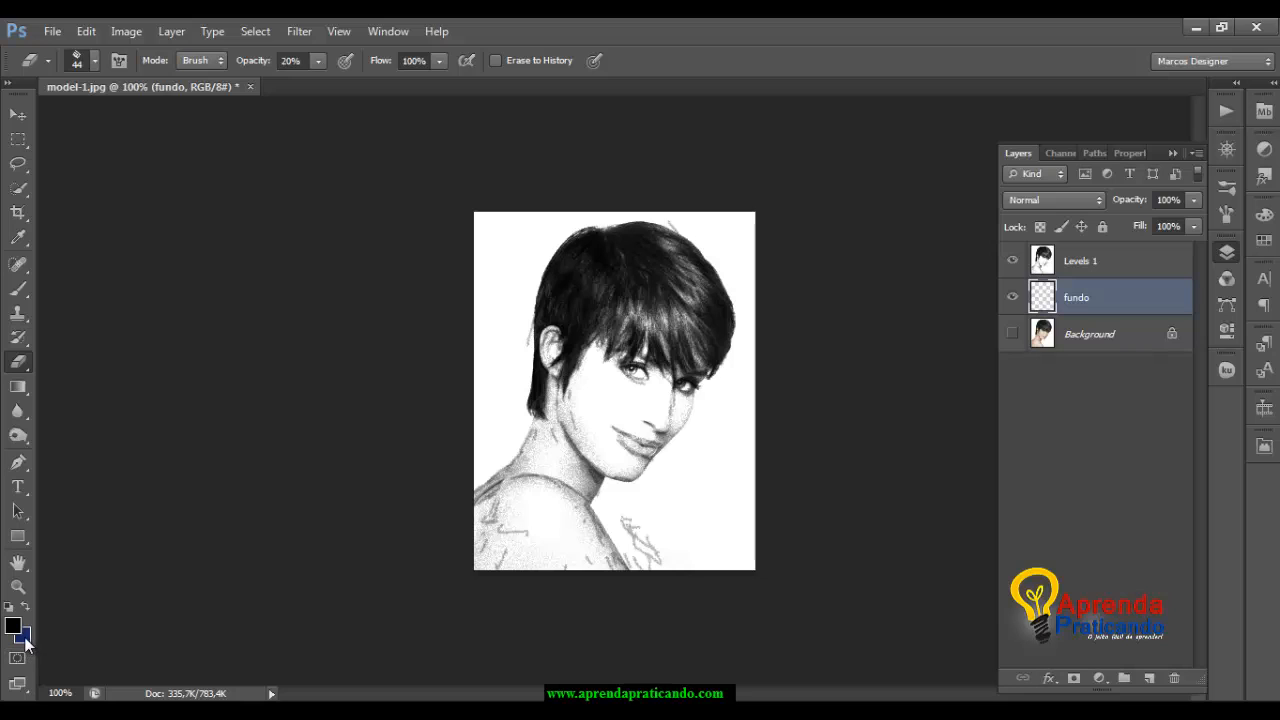
key(ctrl+Delete)
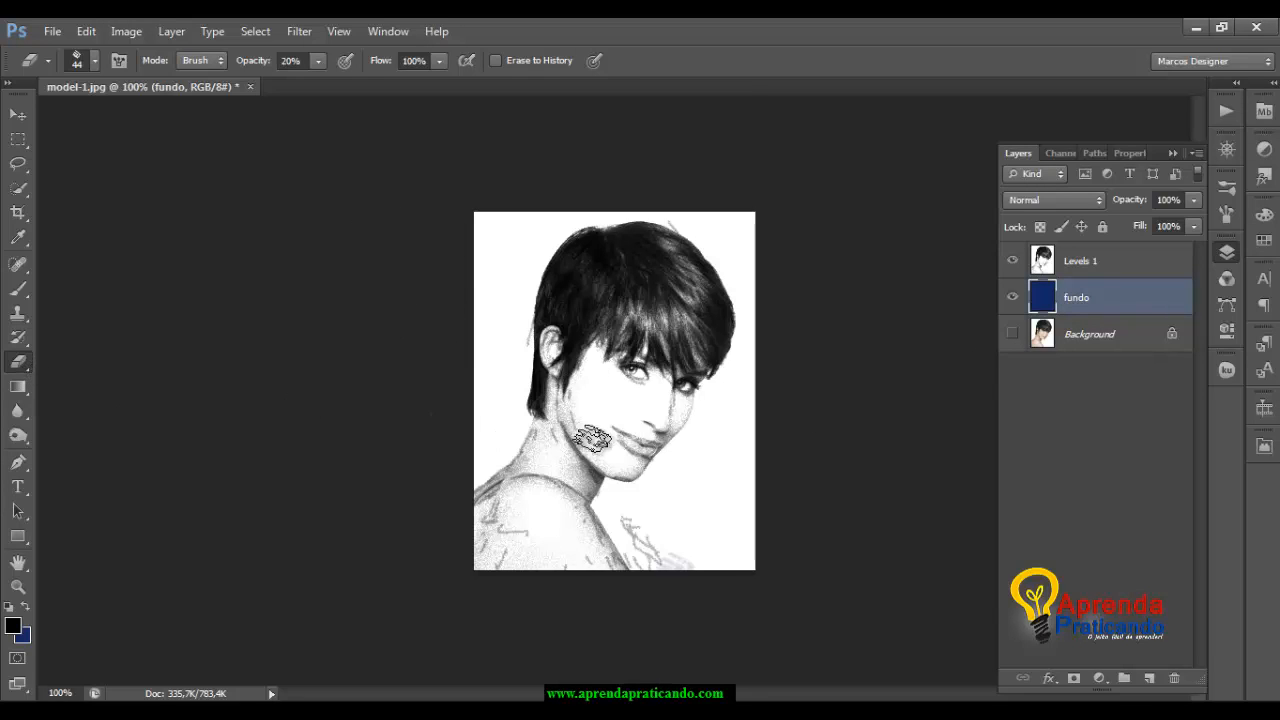
Step: Erase the Levels 1 layer around the image borders and lower corner with the 44 px textured Eraser at 100% opacity
right_click(683, 465)
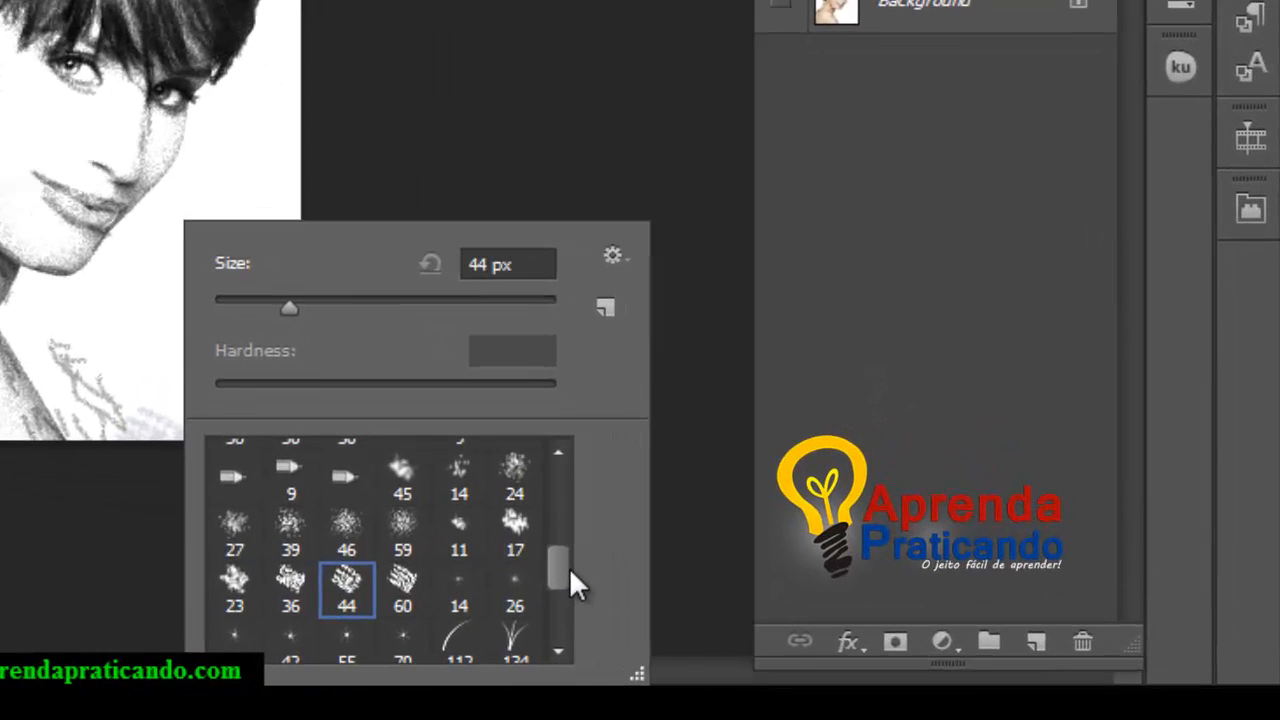
mouse_move(569, 567)
mouse_down()
mouse_move(565, 582)
mouse_move(565, 568)
mouse_up()
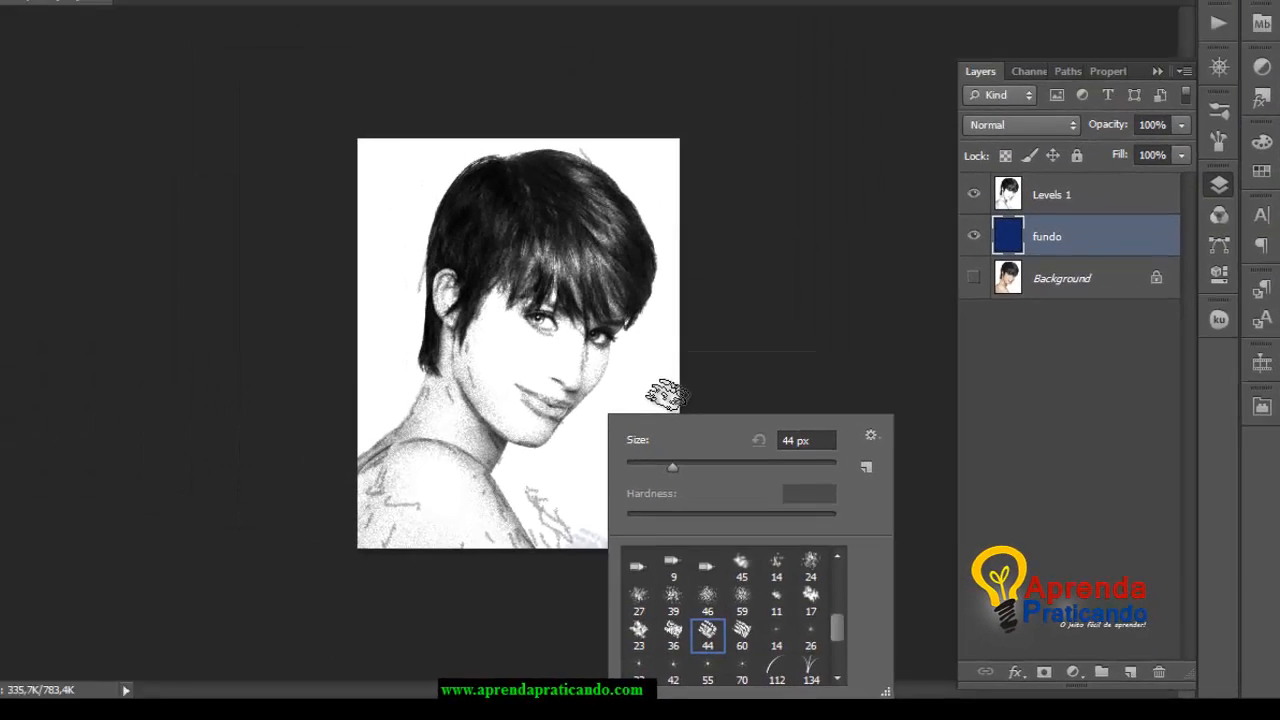
click(280, 178)
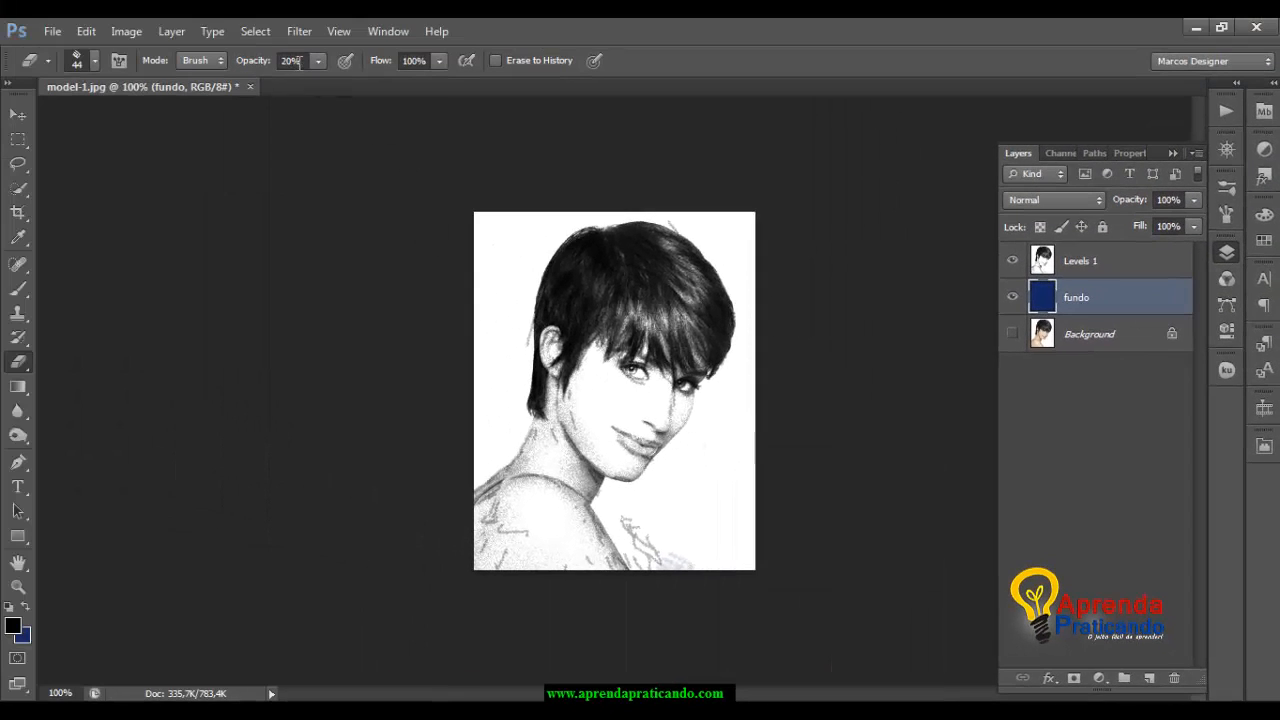
click(316, 62)
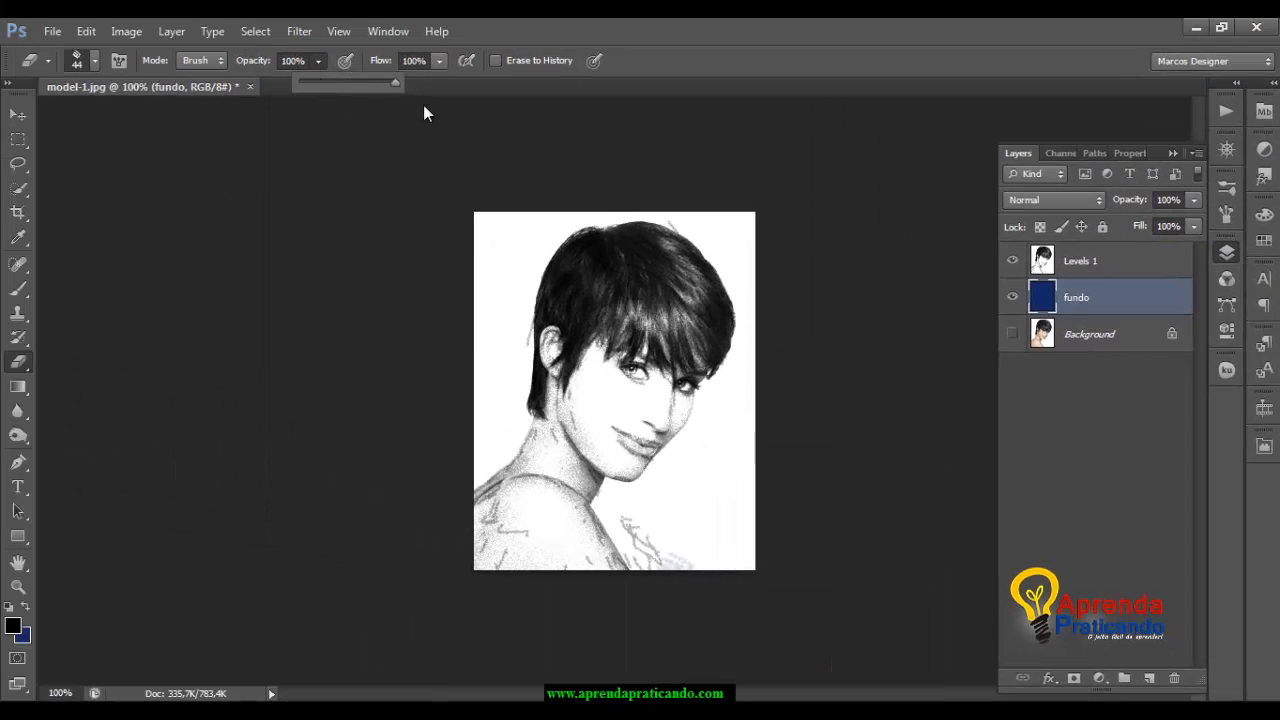
click(1090, 263)
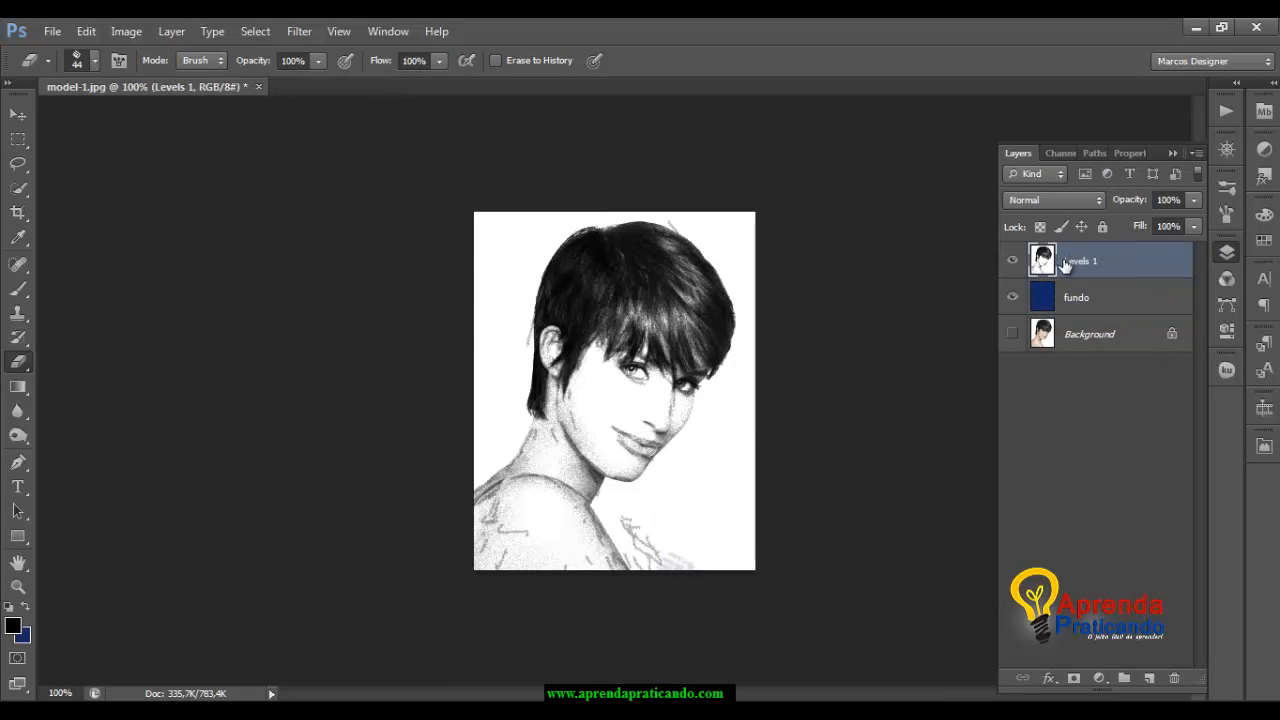
mouse_move(675, 556)
mouse_down()
mouse_move(724, 564)
mouse_move(738, 544)
mouse_move(740, 563)
mouse_move(770, 538)
mouse_move(672, 551)
mouse_move(705, 578)
mouse_move(655, 559)
mouse_move(731, 504)
mouse_move(670, 528)
mouse_move(645, 516)
mouse_move(751, 421)
mouse_move(762, 479)
mouse_move(736, 462)
mouse_move(770, 378)
mouse_up()
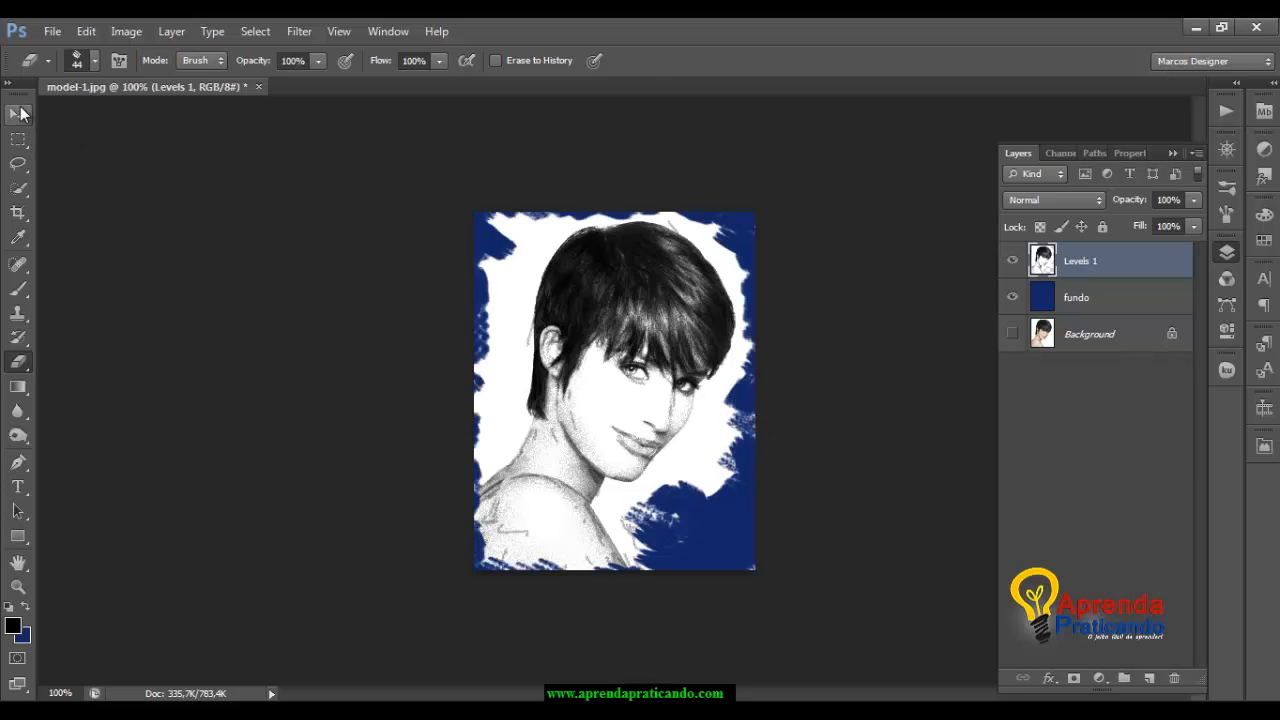
click(18, 115)
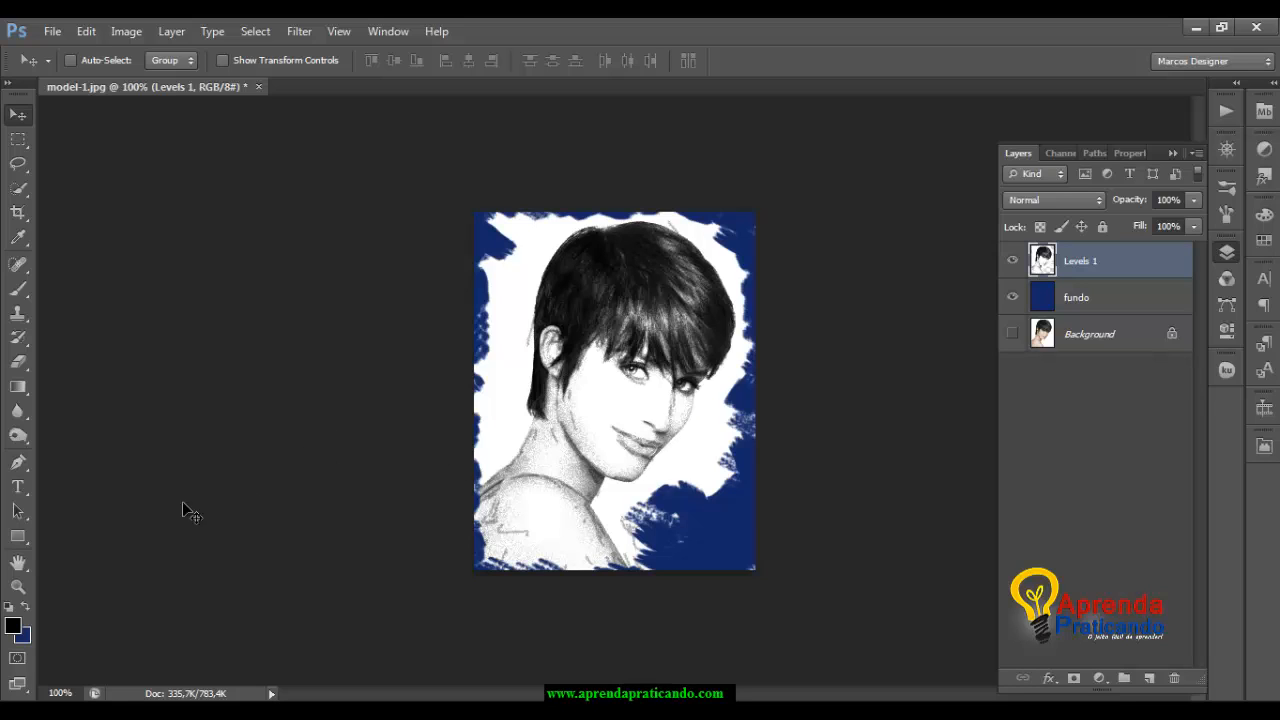
Step: Activate the Type tool and set the text colour to bright red
click(27, 487)
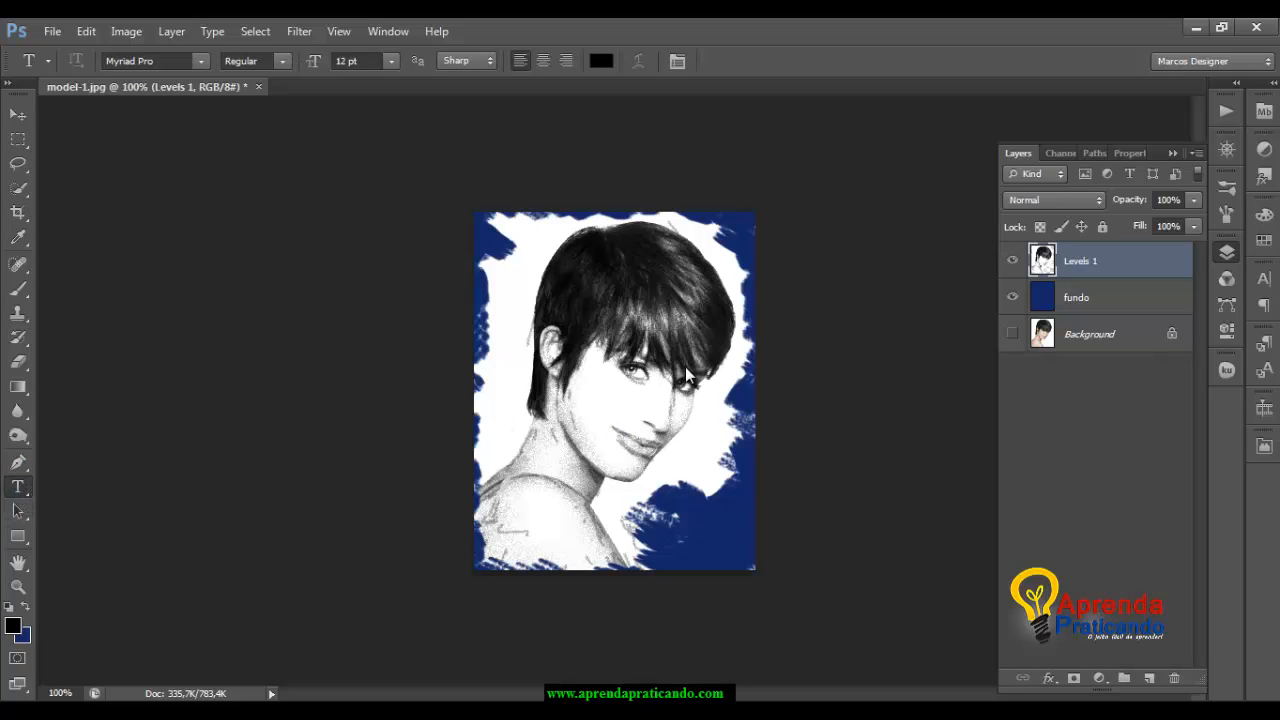
click(601, 62)
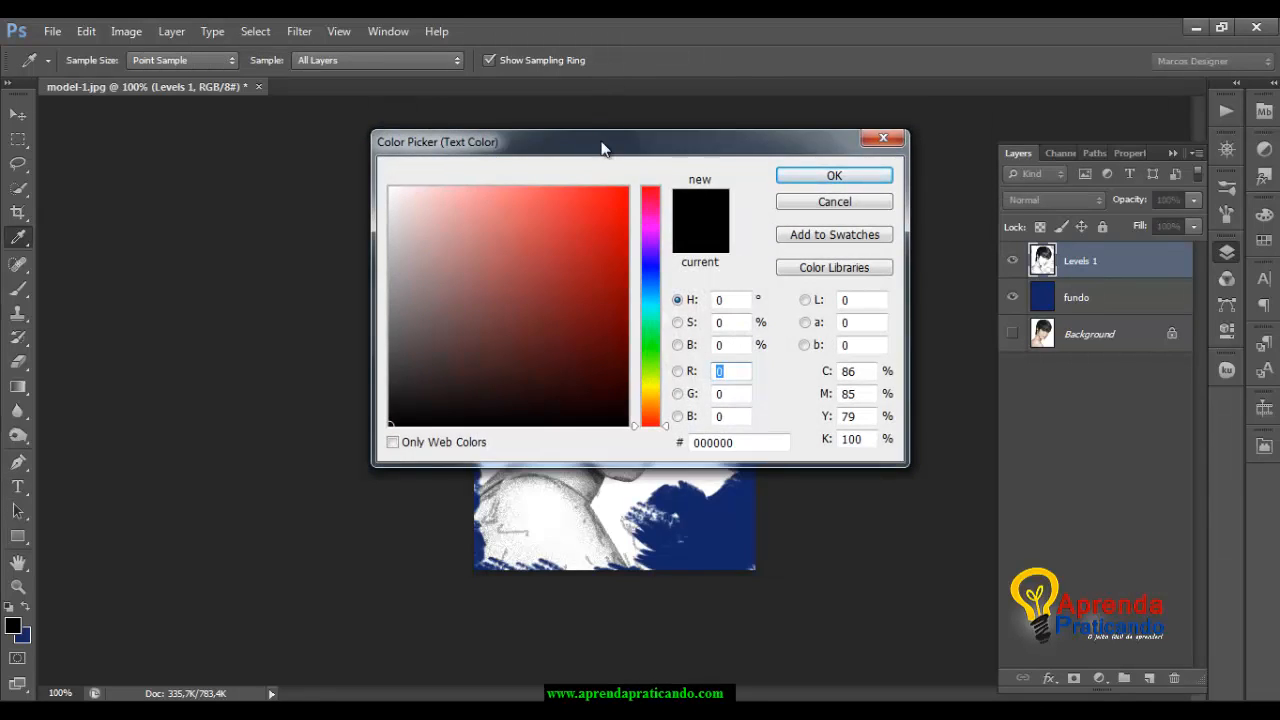
drag(601, 148, 433, 294)
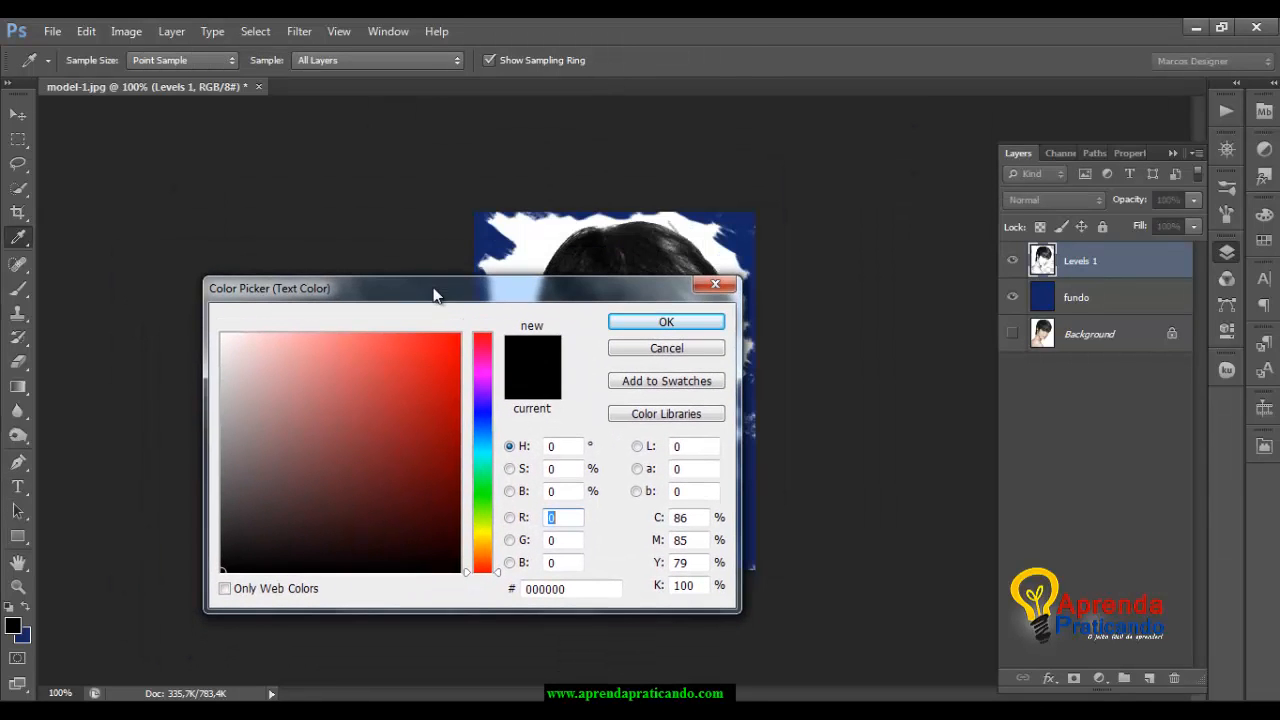
click(453, 360)
click(672, 326)
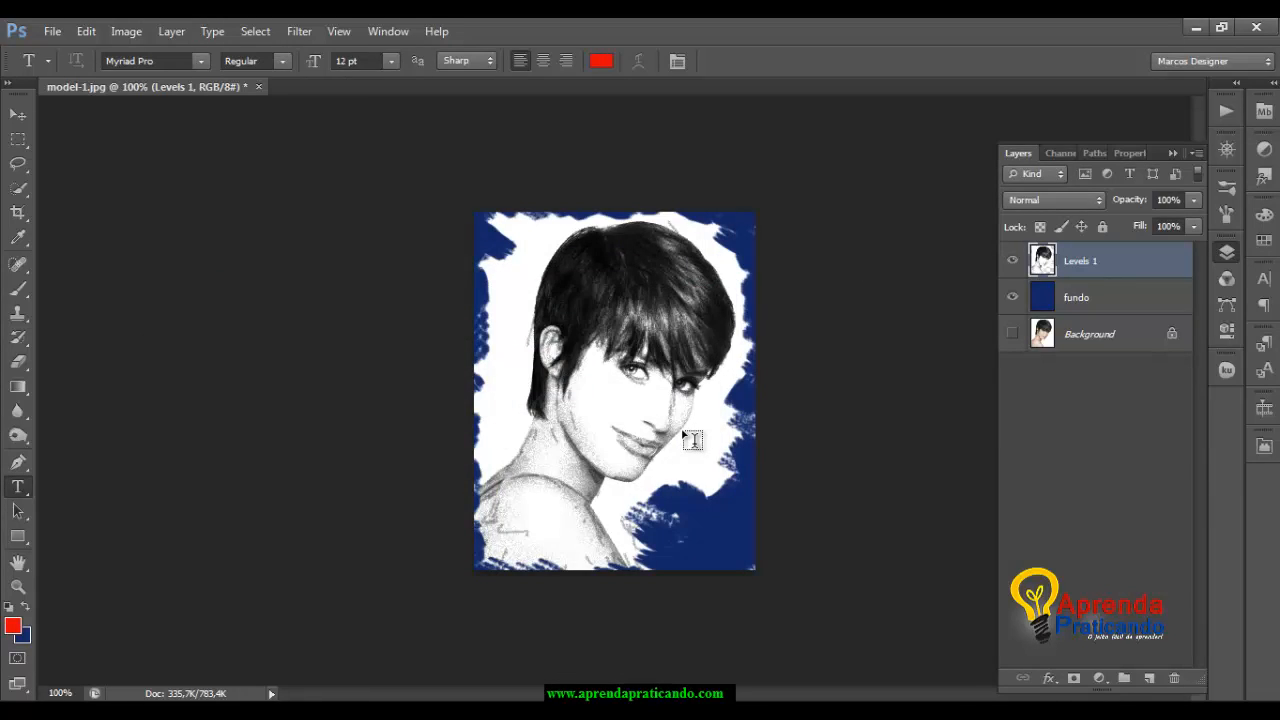
Step: Add the text "I love" at 60 pt over the woman's neck and chin
click(575, 493)
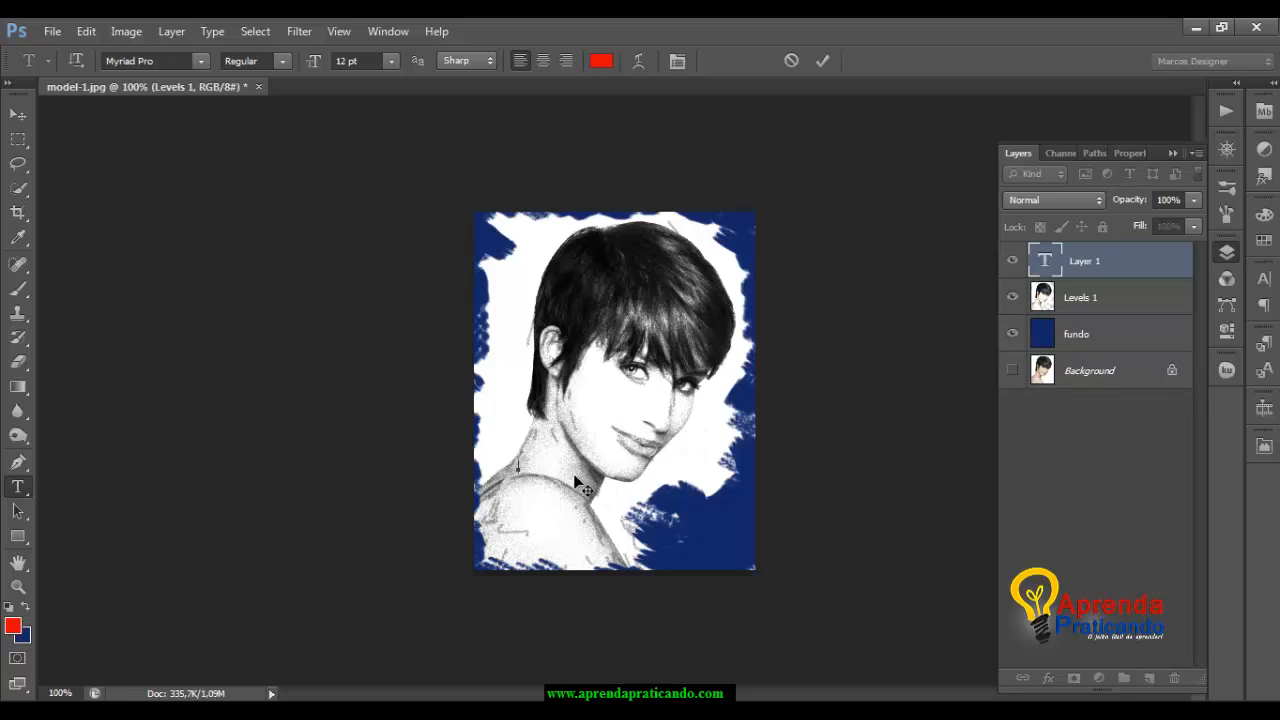
click(391, 61)
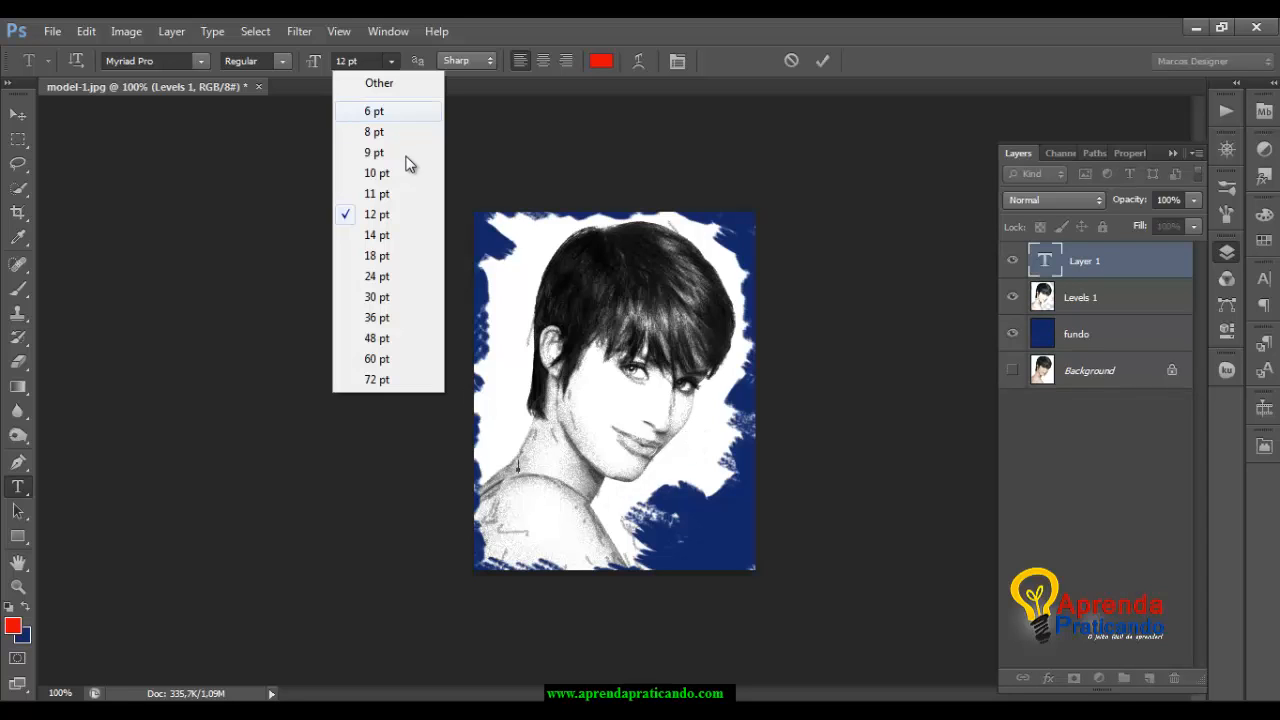
click(430, 359)
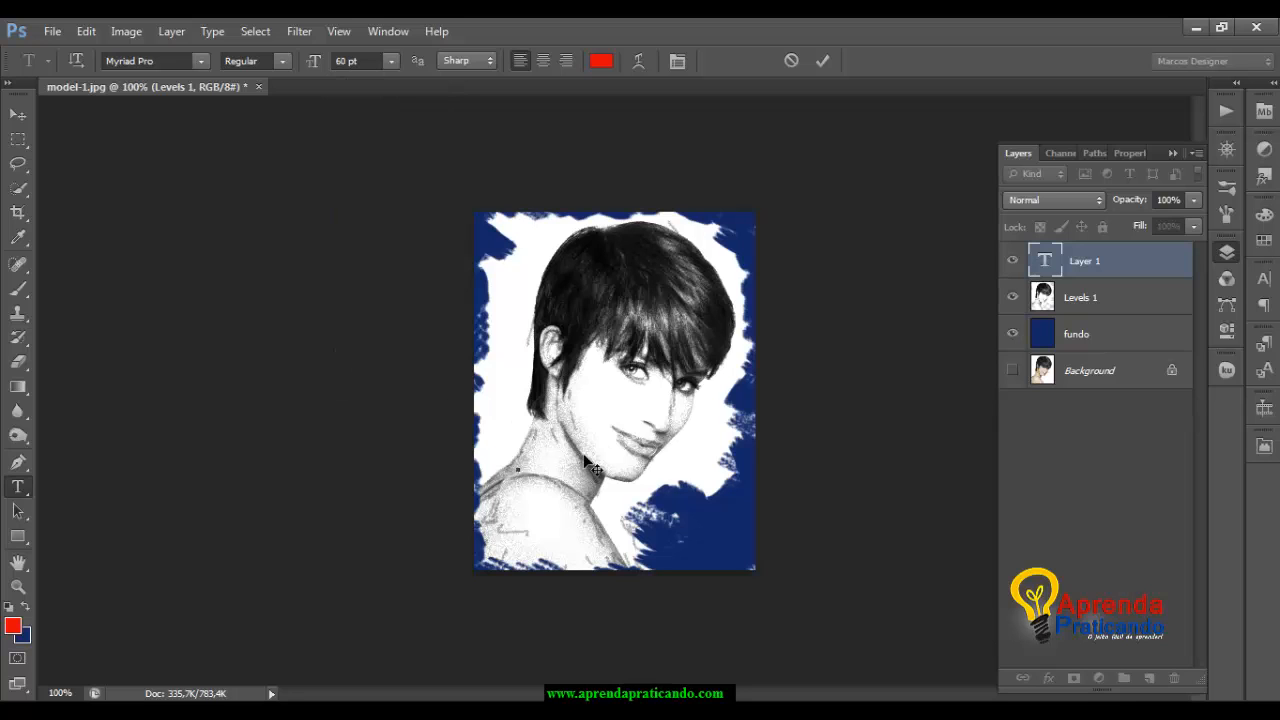
text(I love)
click(22, 120)
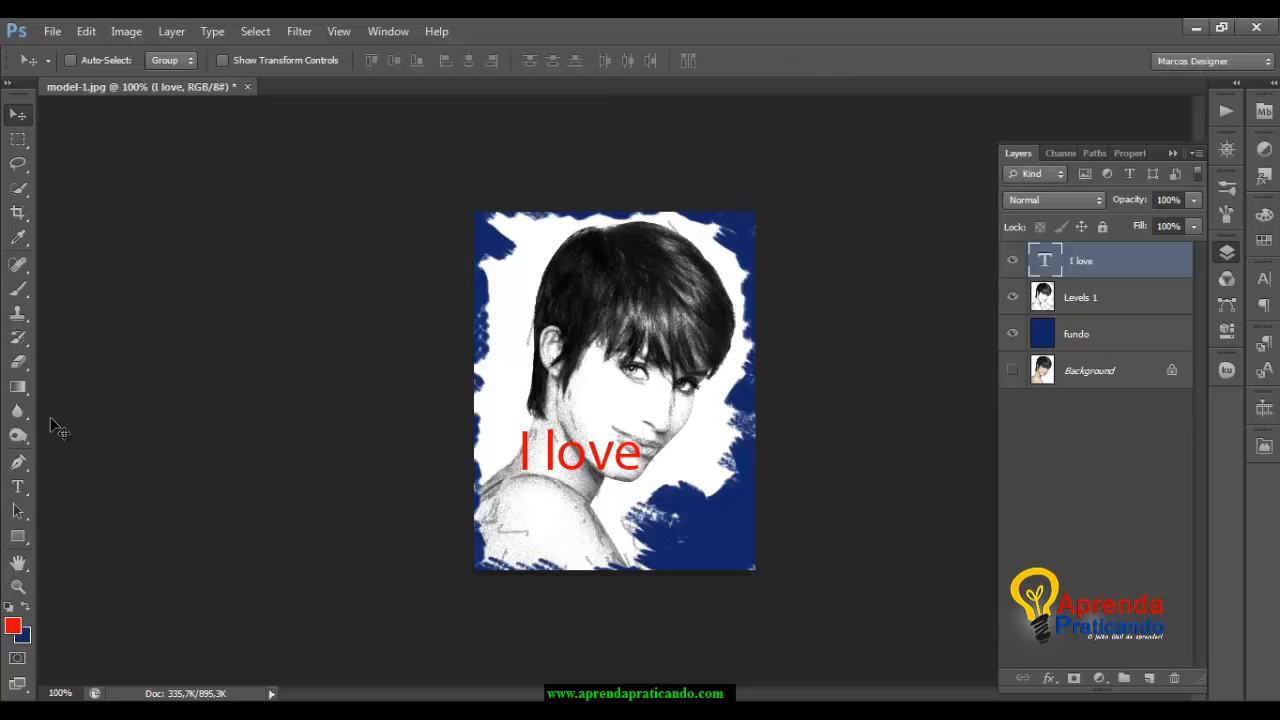
Step: Change the "I love" text's font to Segoe Script in the Bold style
click(29, 486)
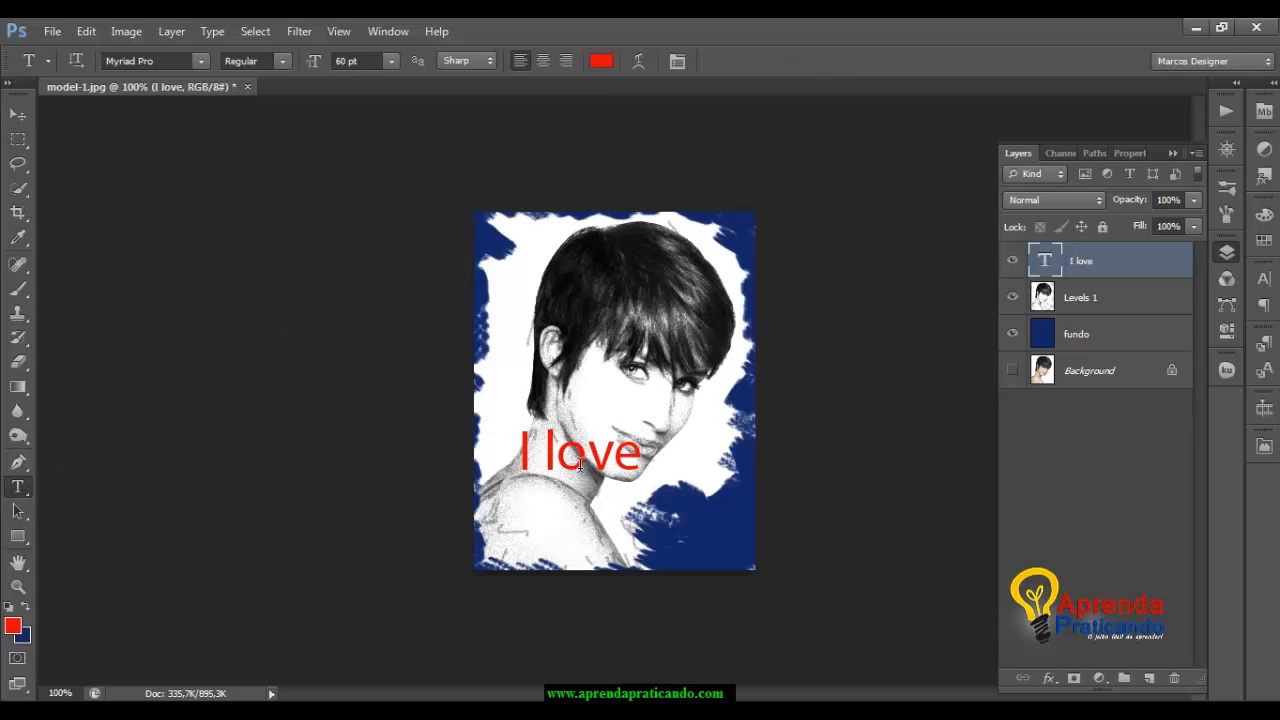
click(201, 61)
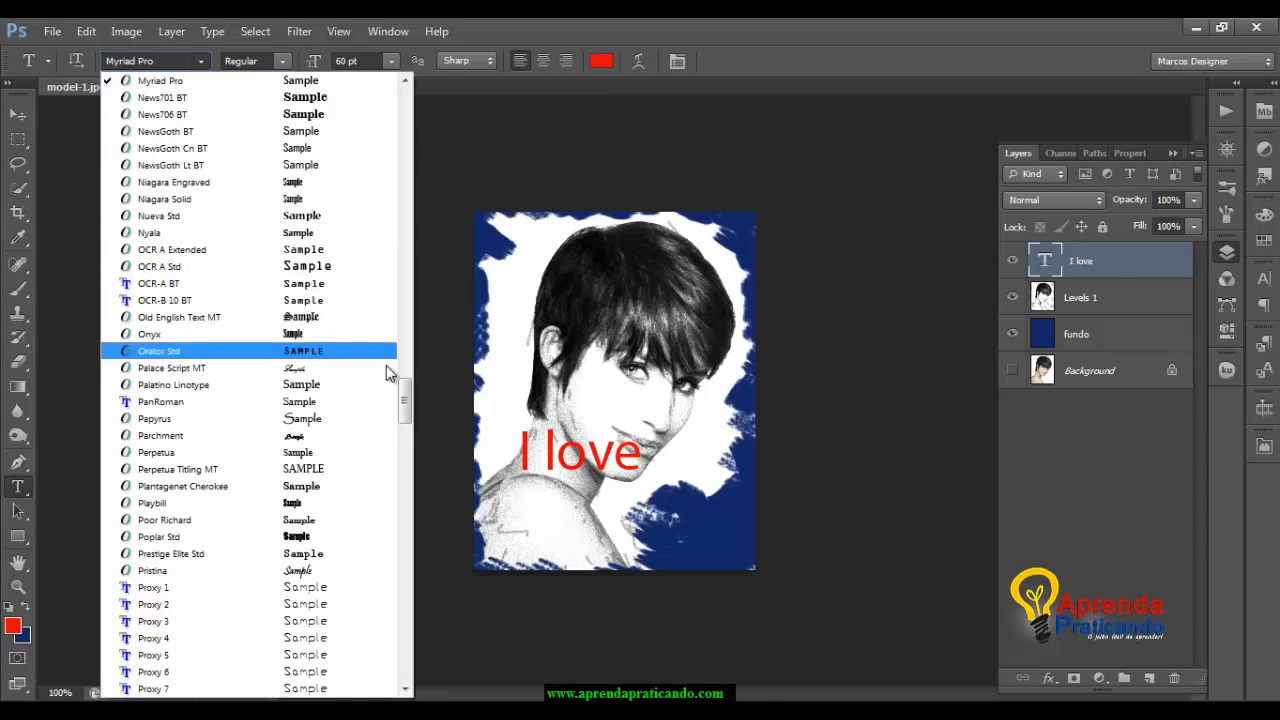
drag(400, 398, 407, 450)
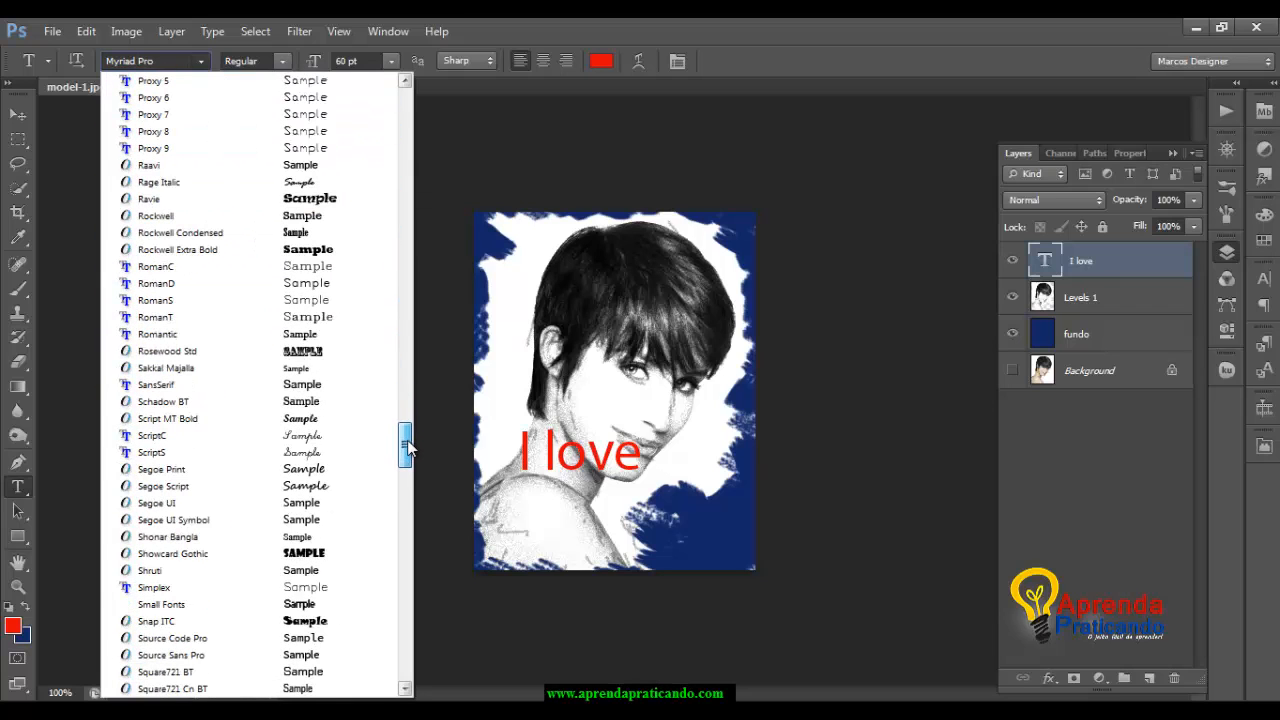
click(334, 485)
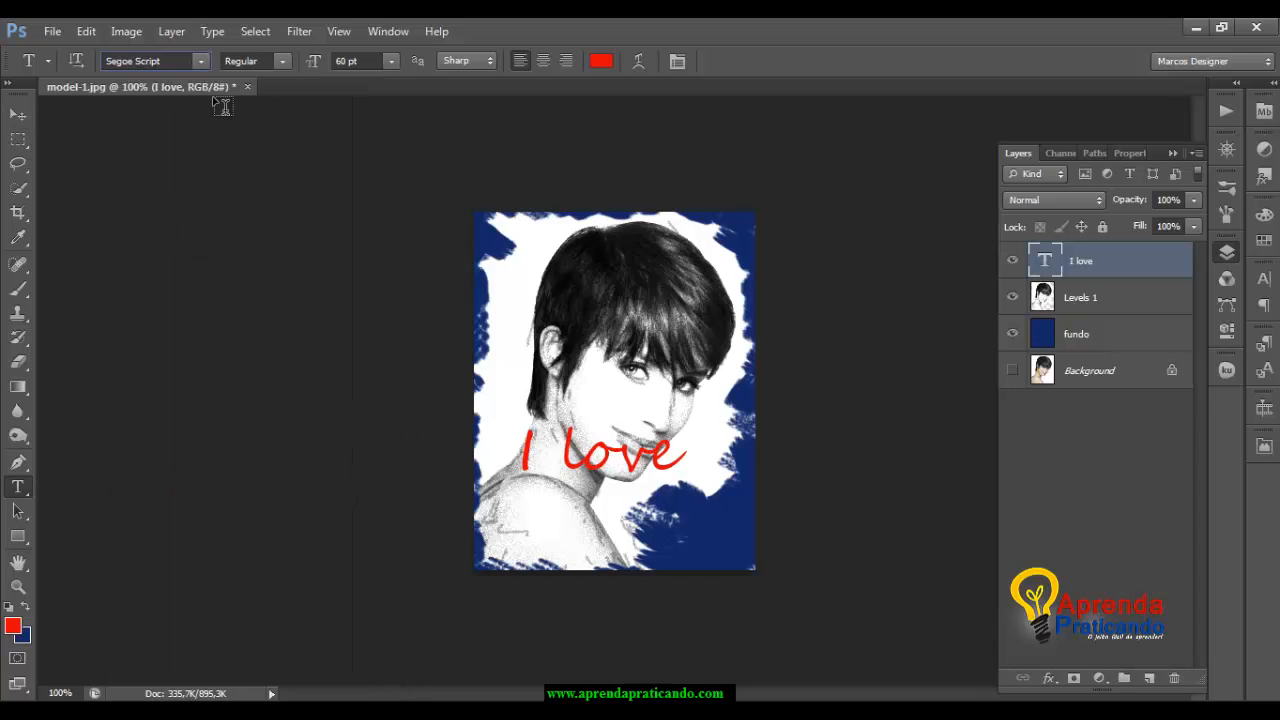
click(283, 62)
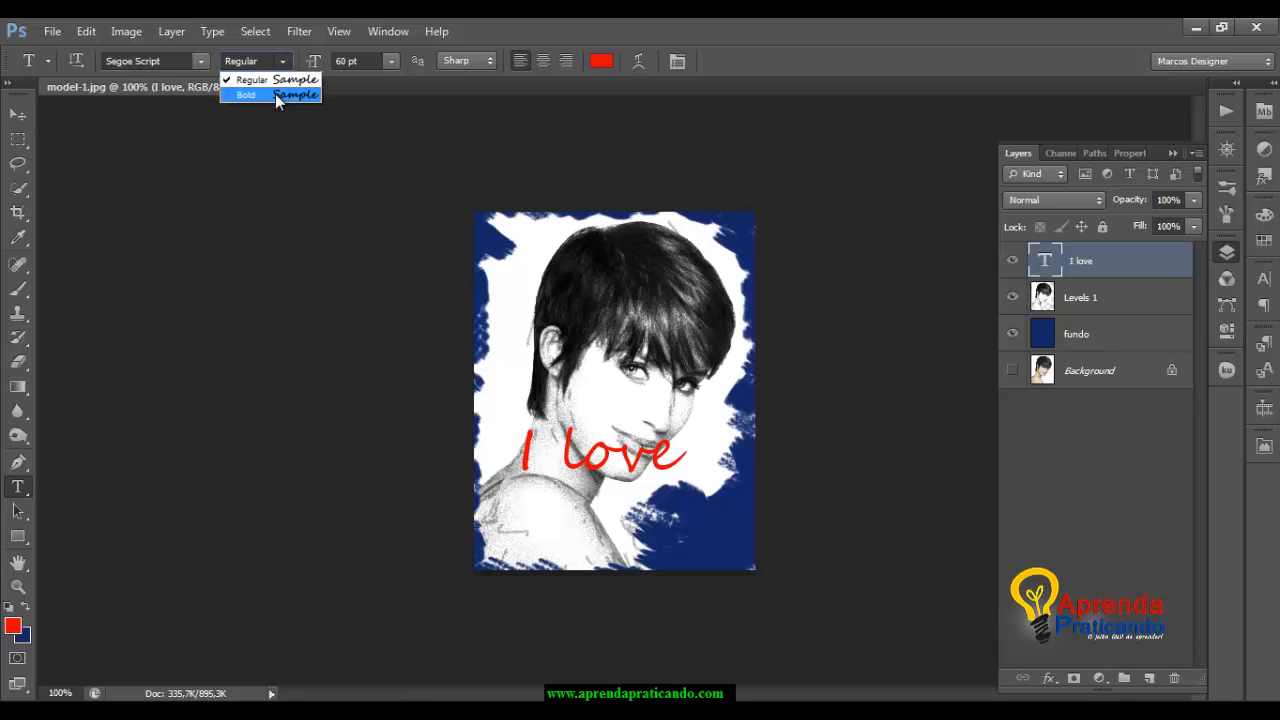
click(275, 94)
Step: Rotate the "I love" text by about -15°, enlarge it and place it over the woman's shoulder at the image's lower edge
key(v)
drag(604, 474, 585, 287)
key(ctrl+t)
drag(700, 328, 726, 287)
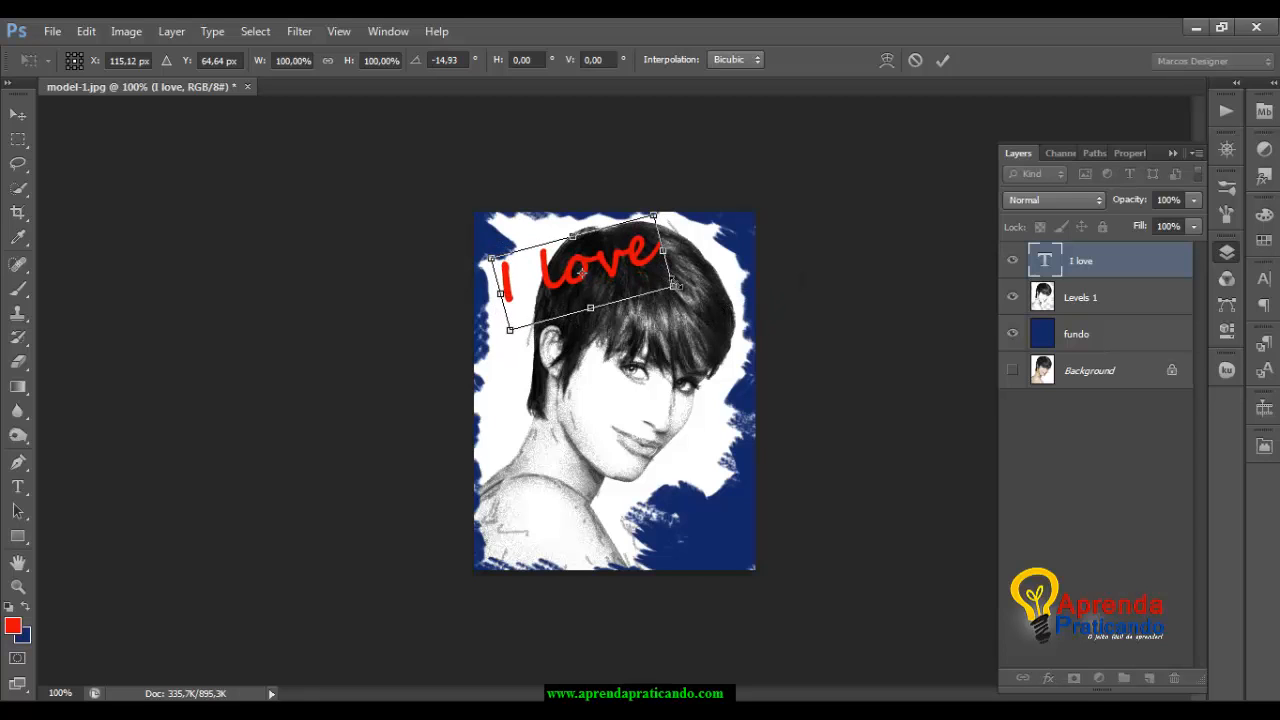
drag(676, 285, 712, 208)
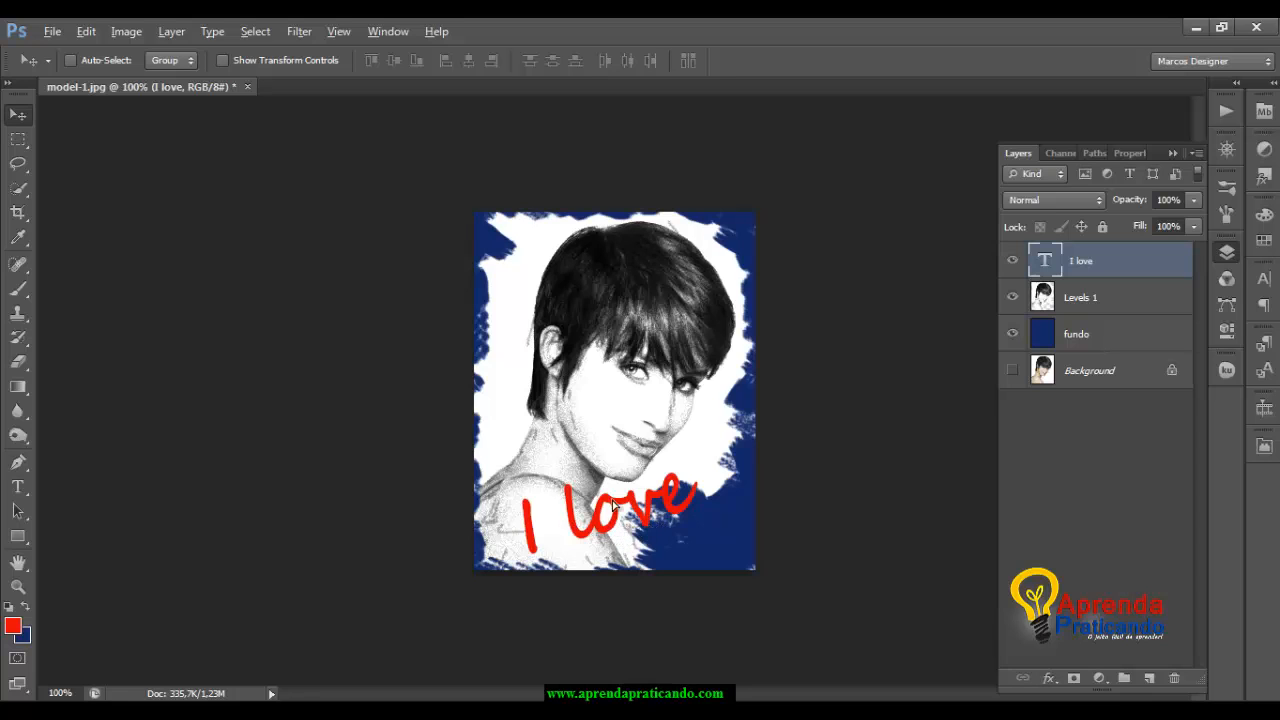
Step: Duplicate the tilted "I love" text above the original and replace the copy's wording with "you baby"
alt+drag(620, 532, 620, 412)
click(19, 487)
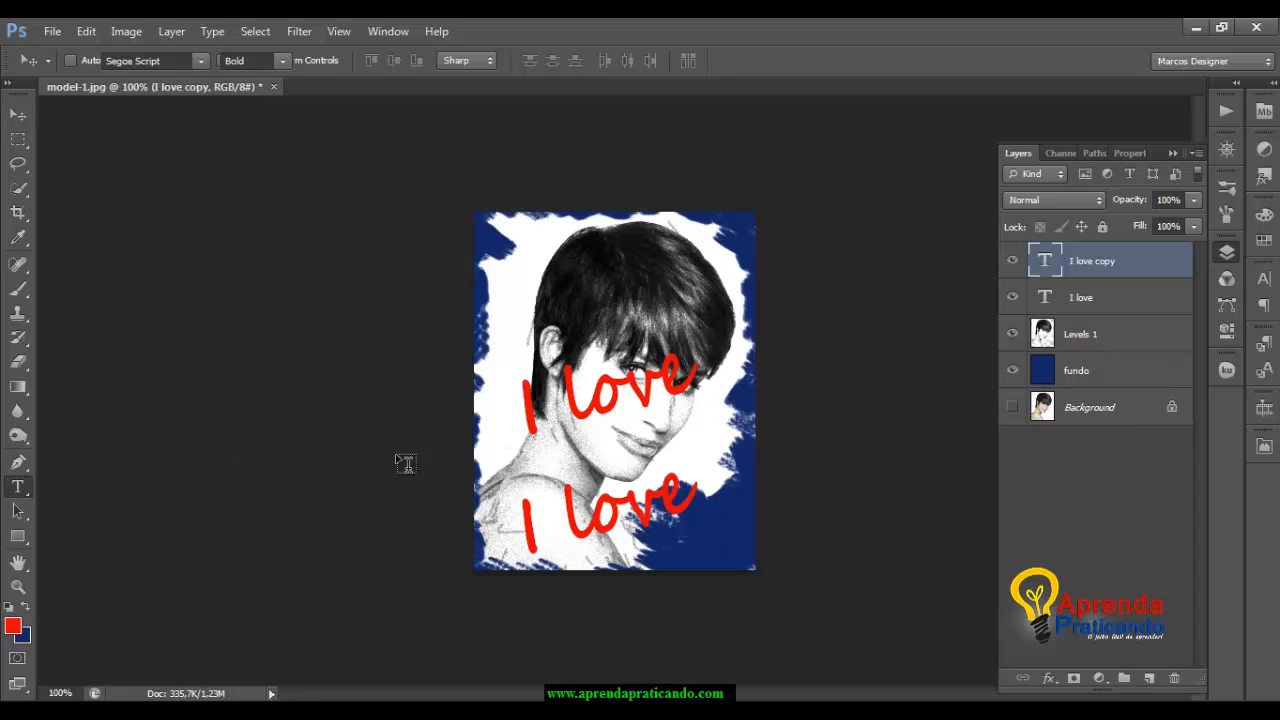
drag(527, 418, 723, 381)
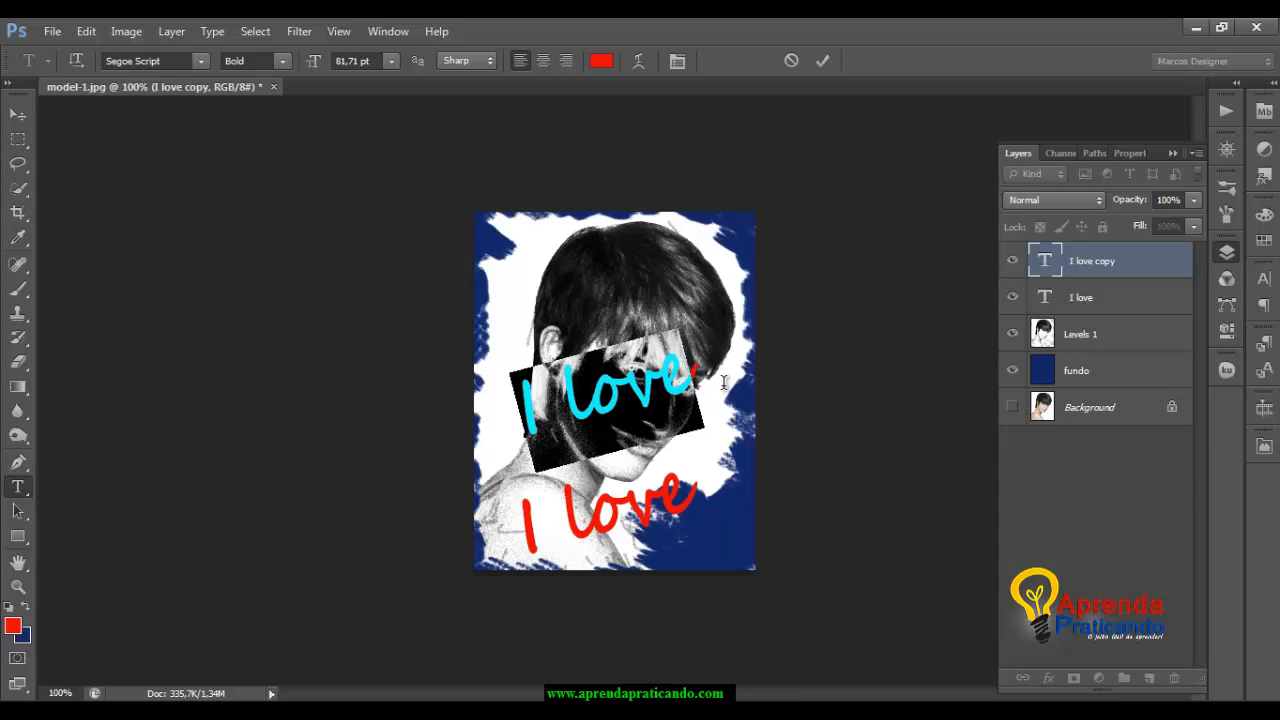
text(you baby)
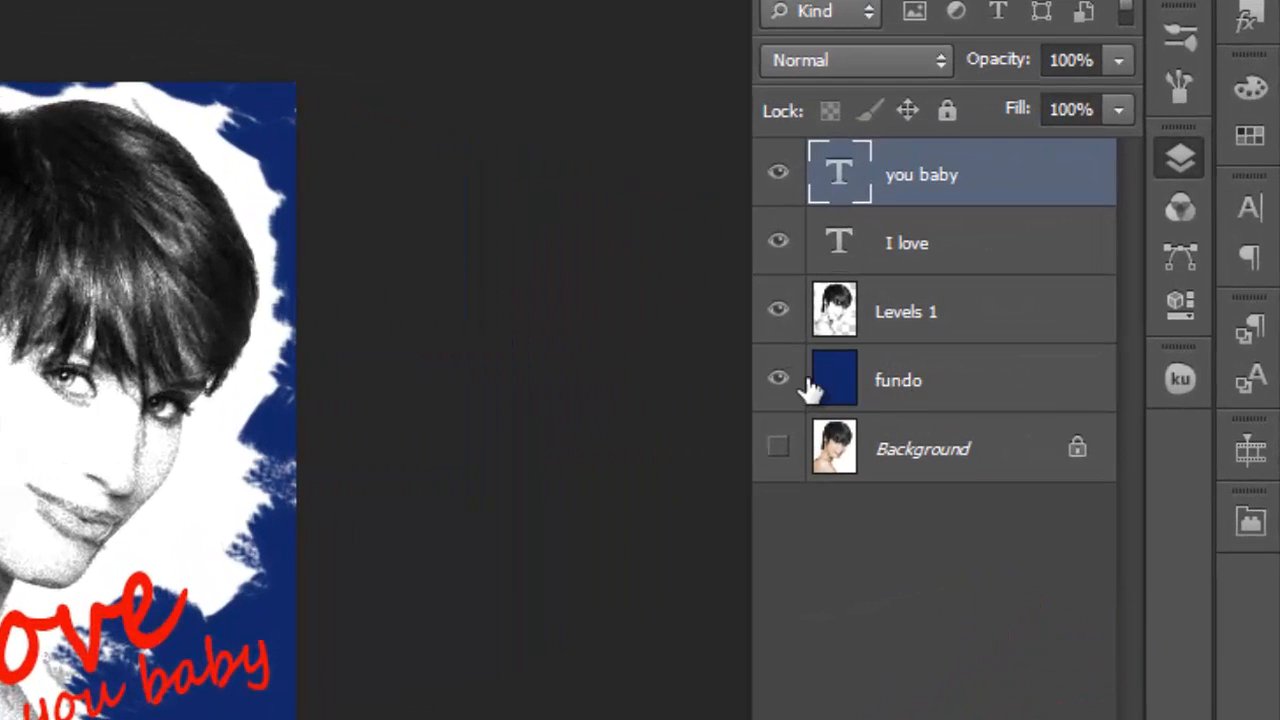
Step: Hide the fundo layer and save the image as model-1.png in the foto desenho folder with Smallest / Slow compression and no interlacing
click(778, 379)
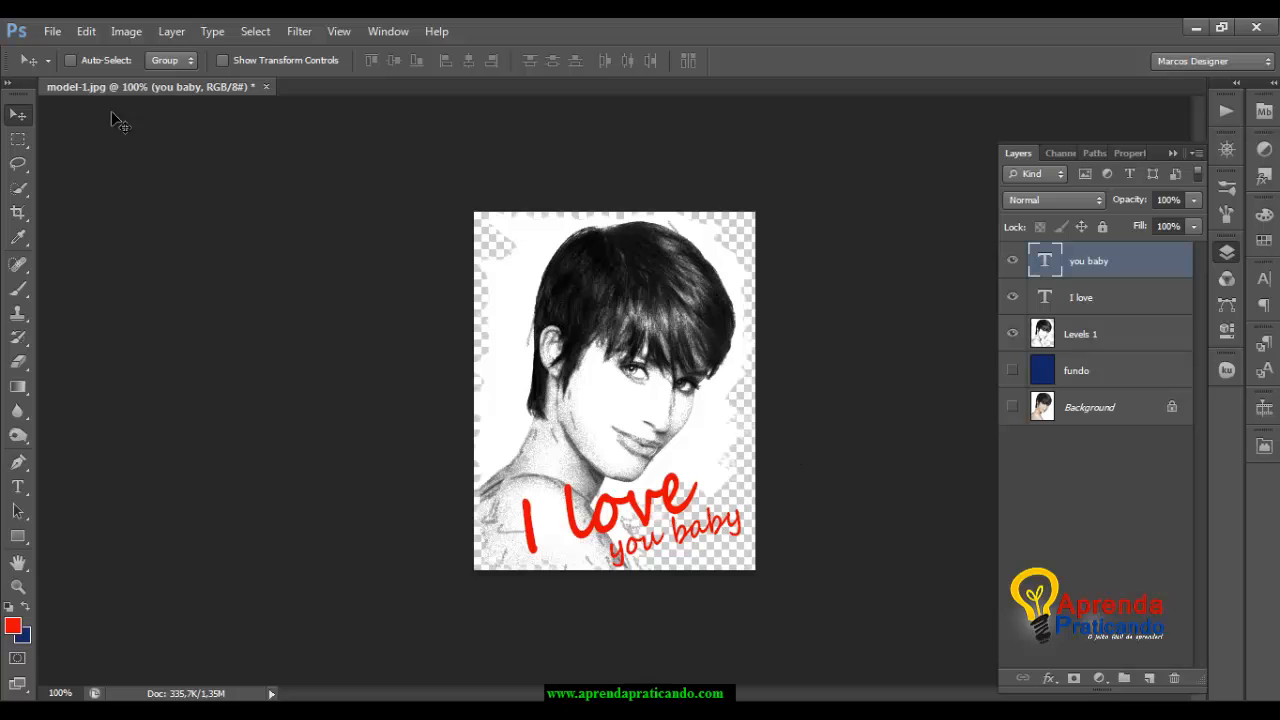
click(53, 32)
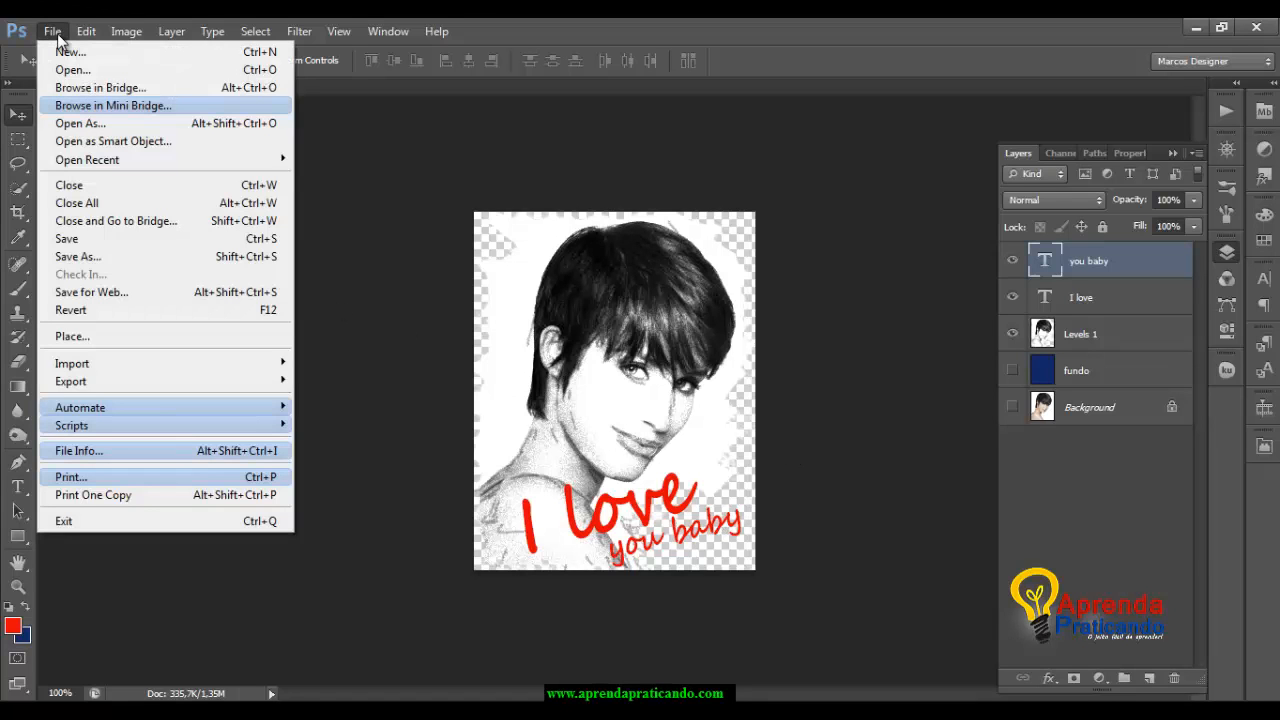
click(88, 260)
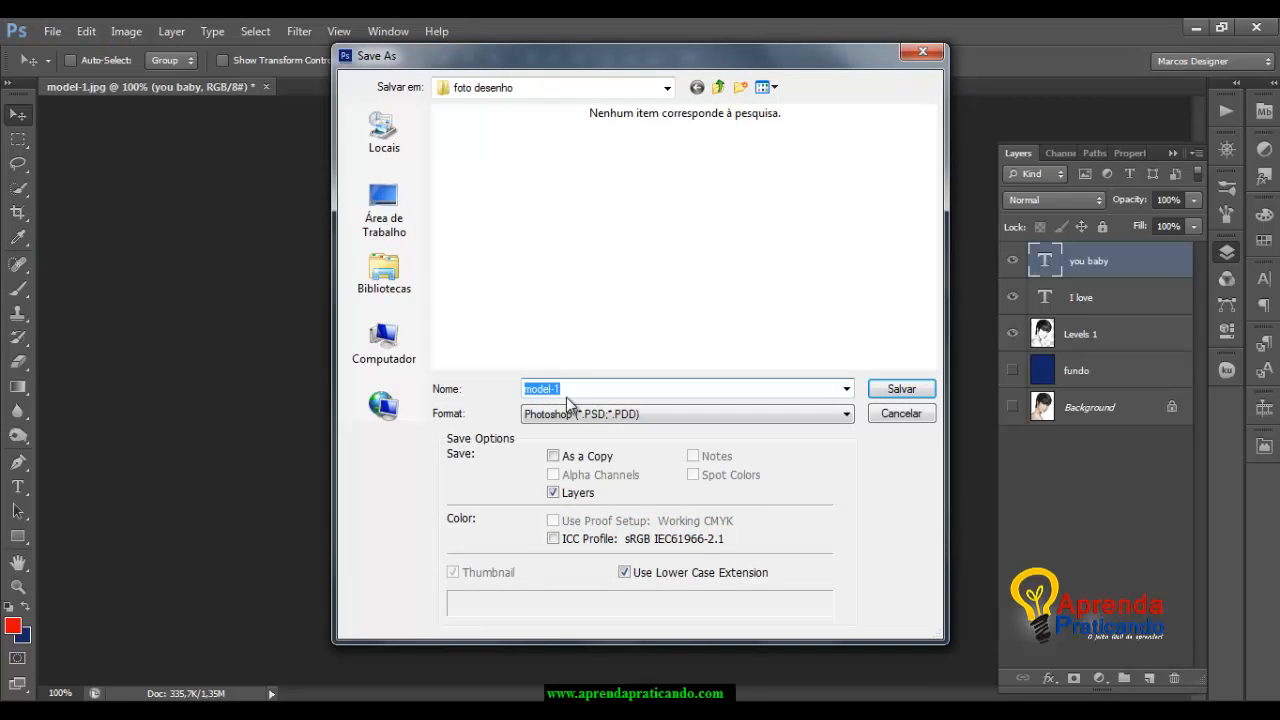
click(828, 414)
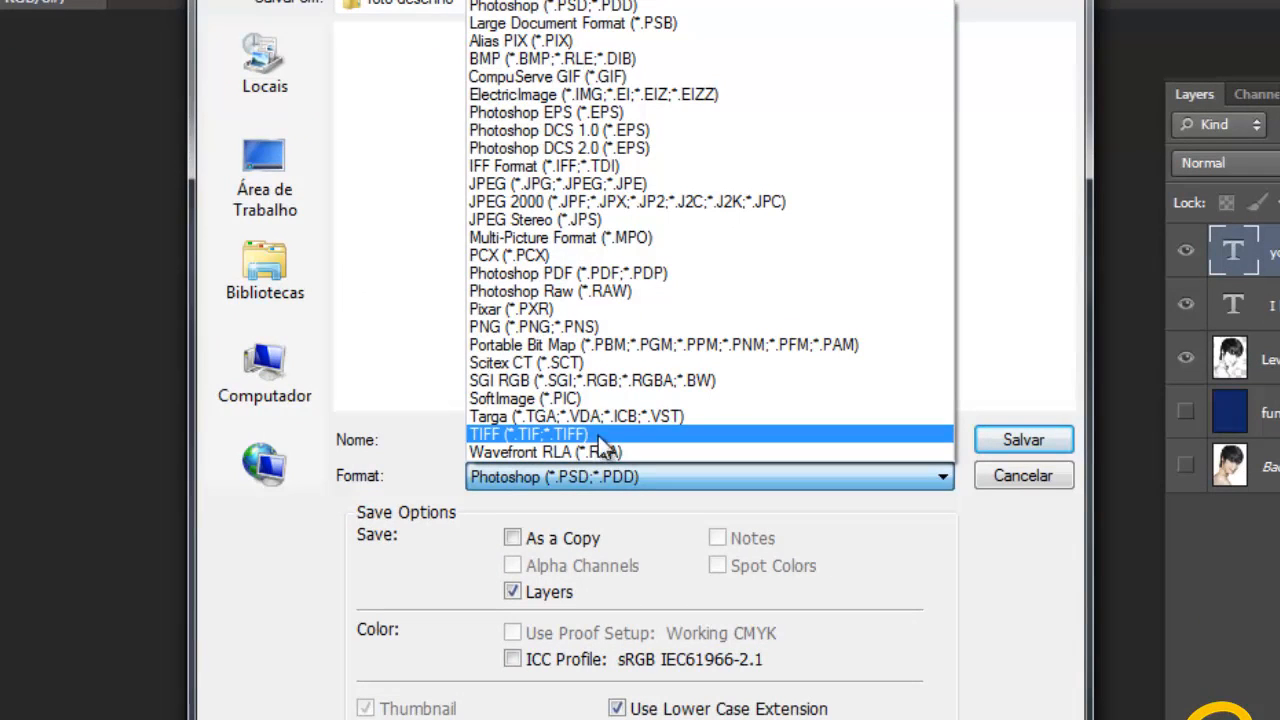
click(548, 326)
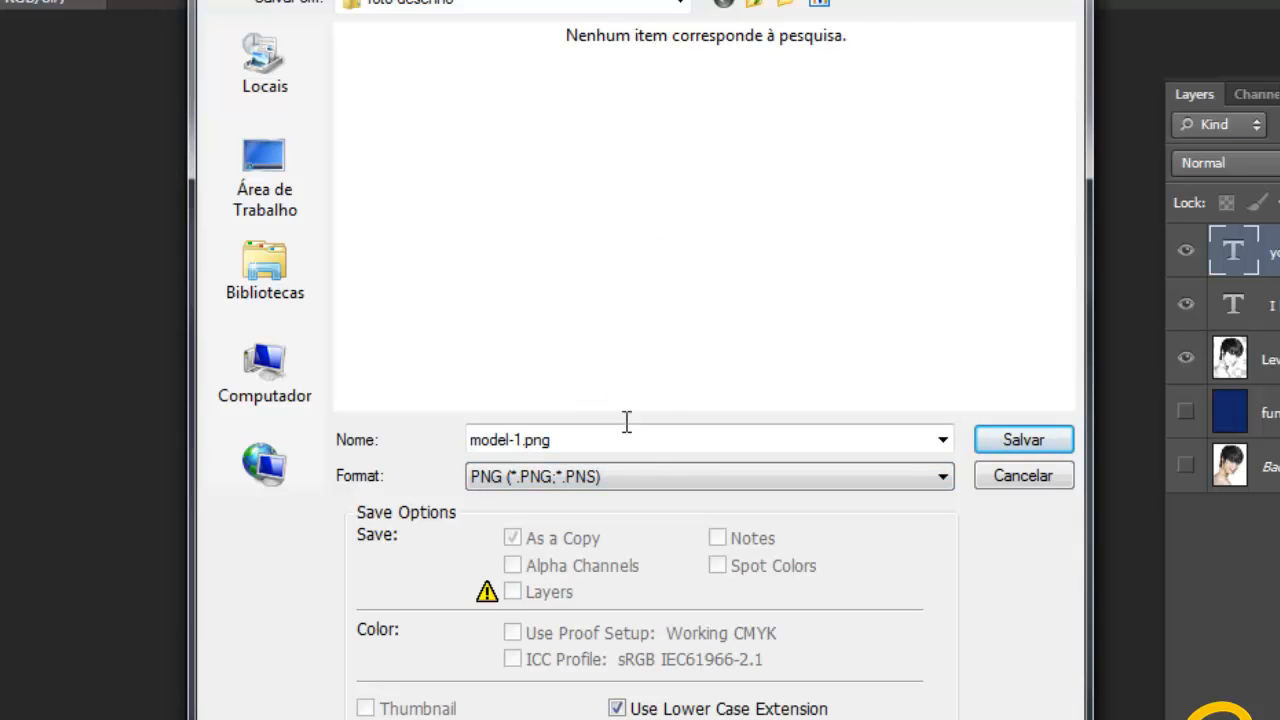
click(1018, 440)
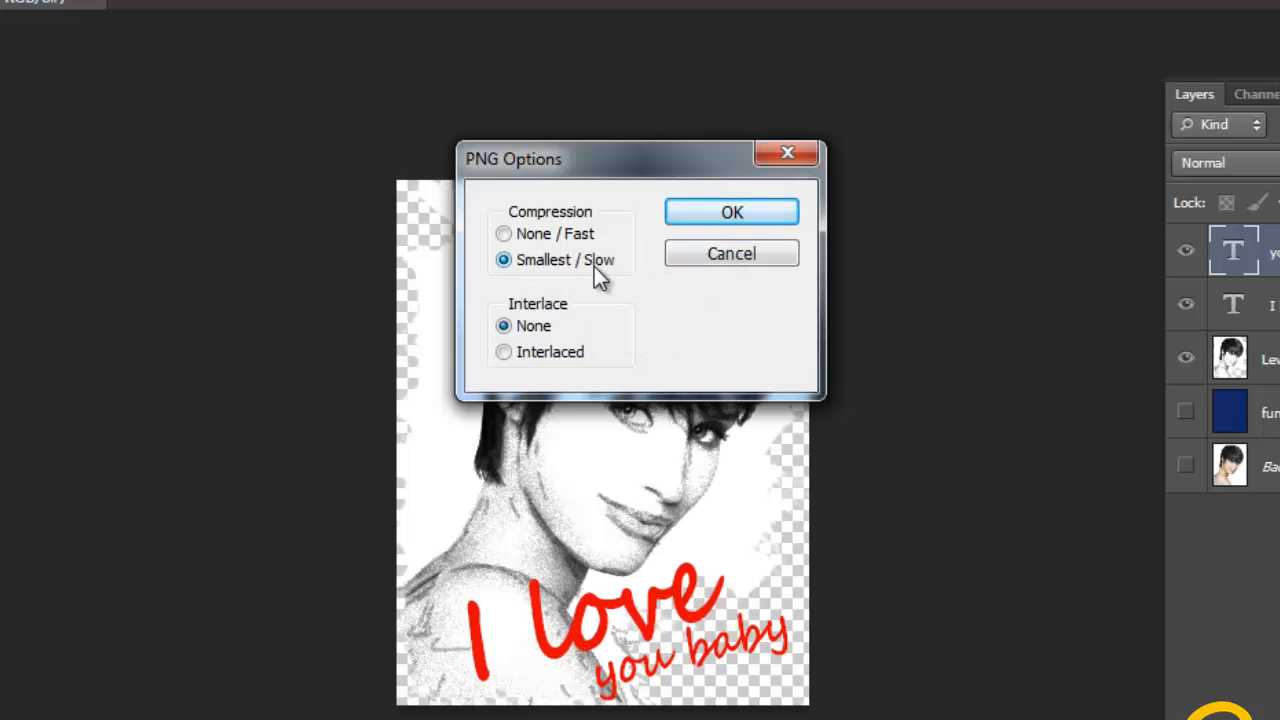
click(731, 217)
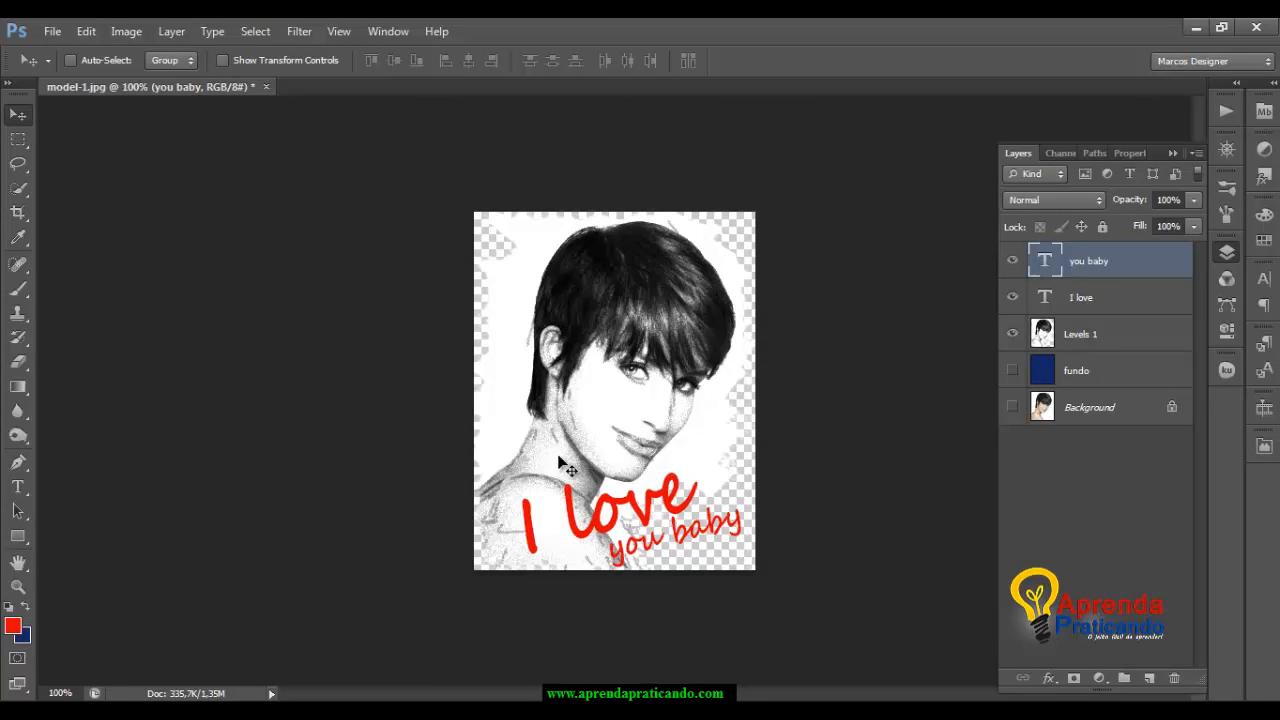
Step: Switch to the foto desenho folder in Windows Explorer and examine the saved PNG in the photo viewer
click(215, 712)
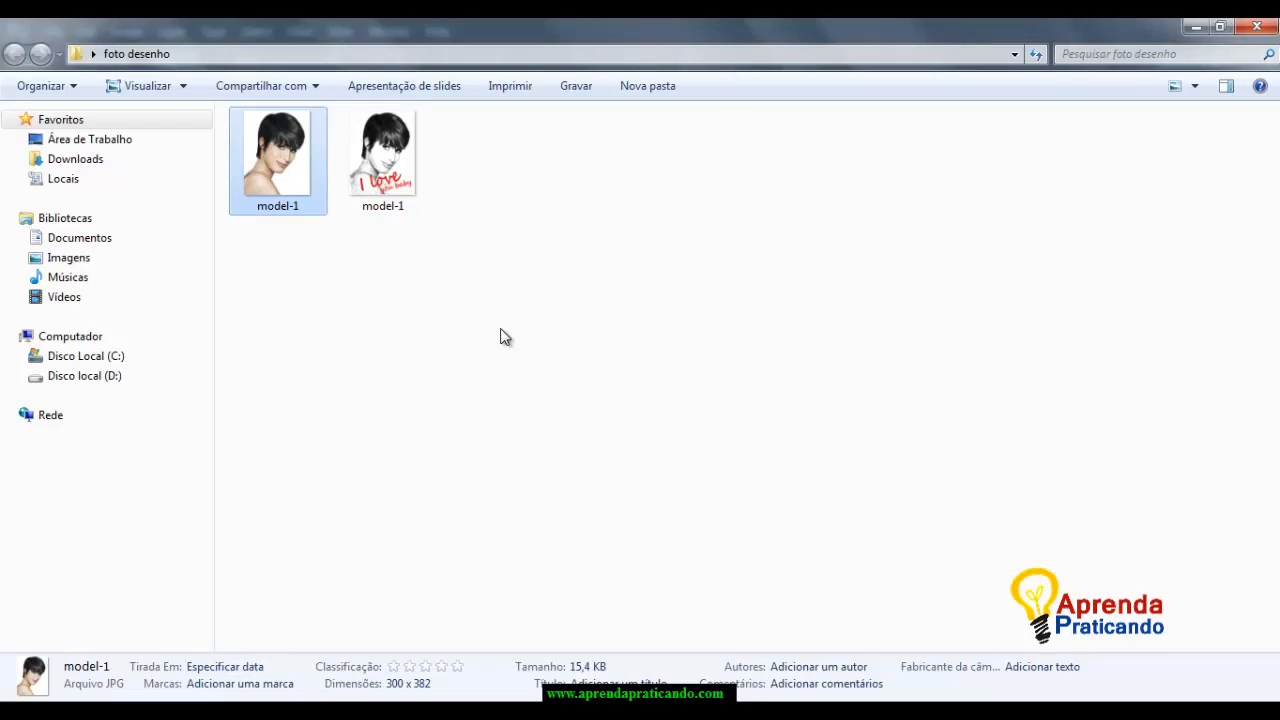
click(402, 176)
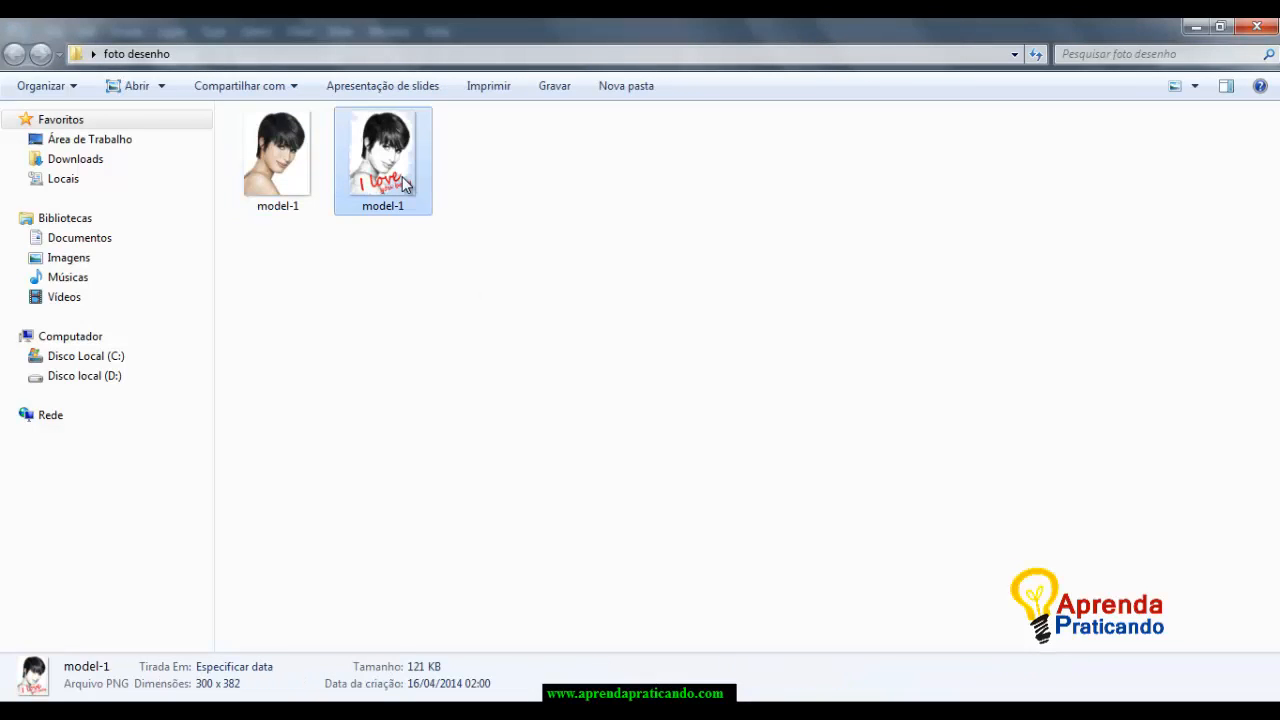
double_click(404, 183)
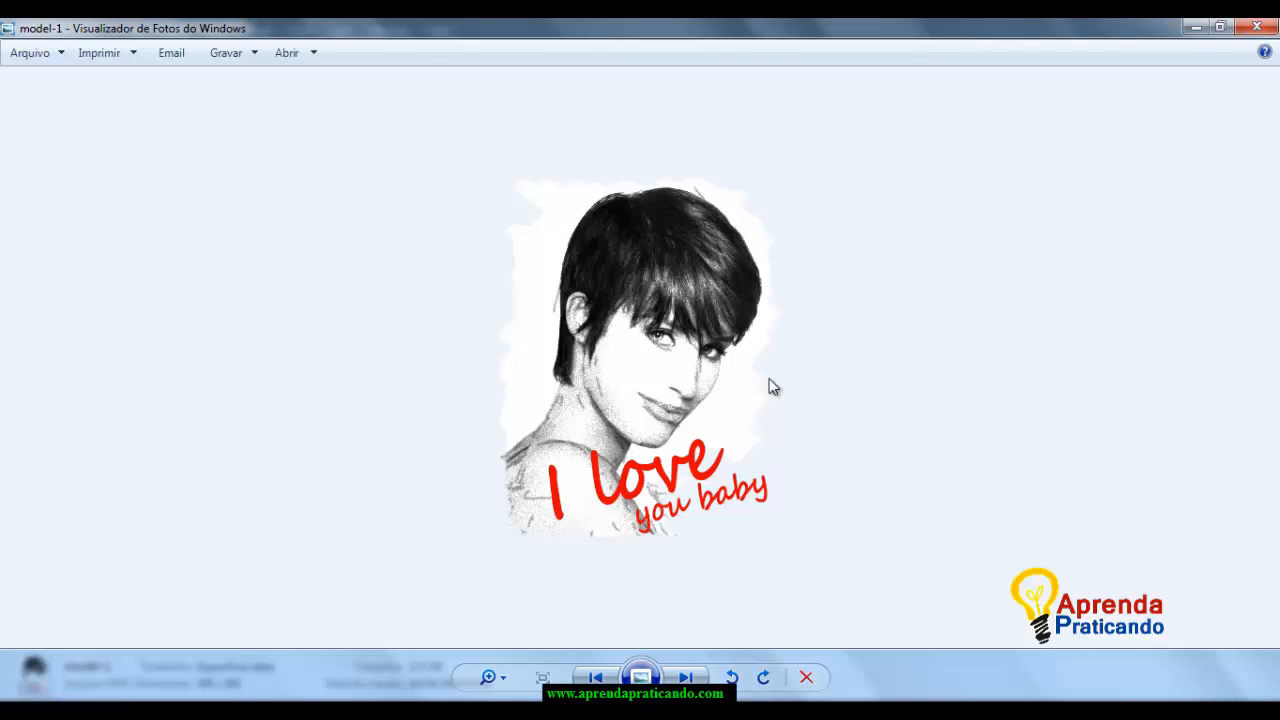
click(1197, 30)
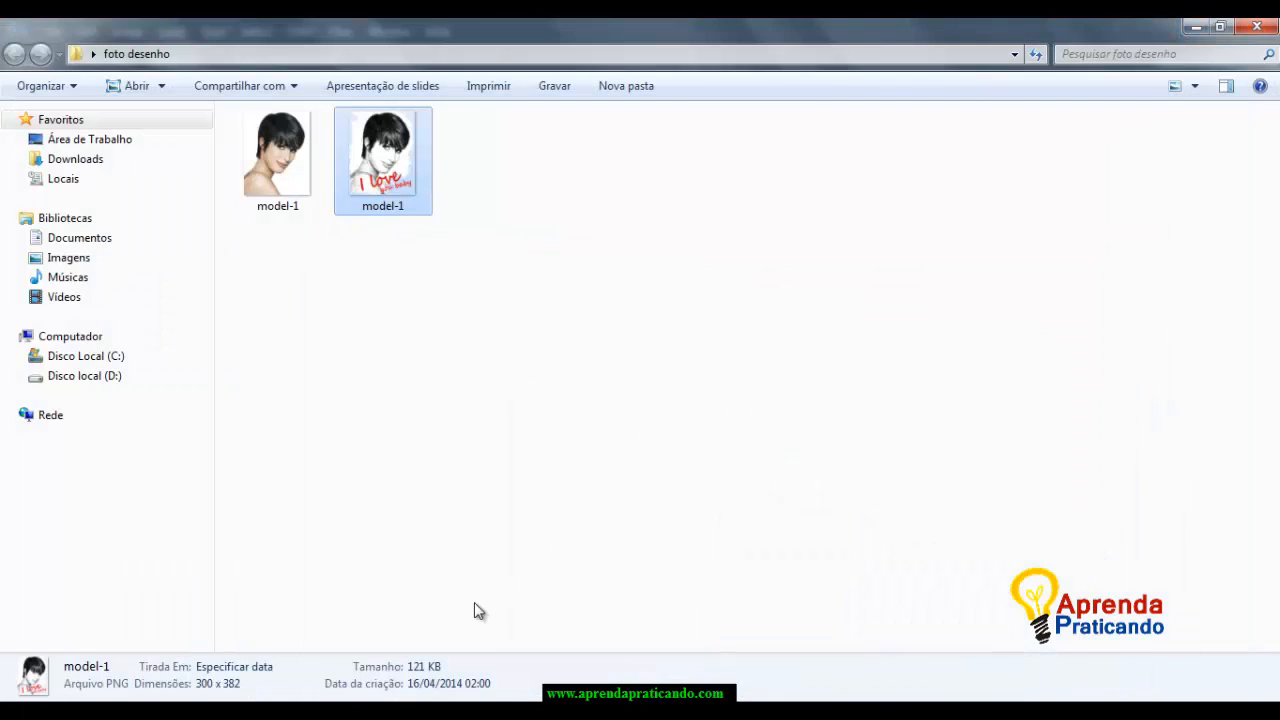